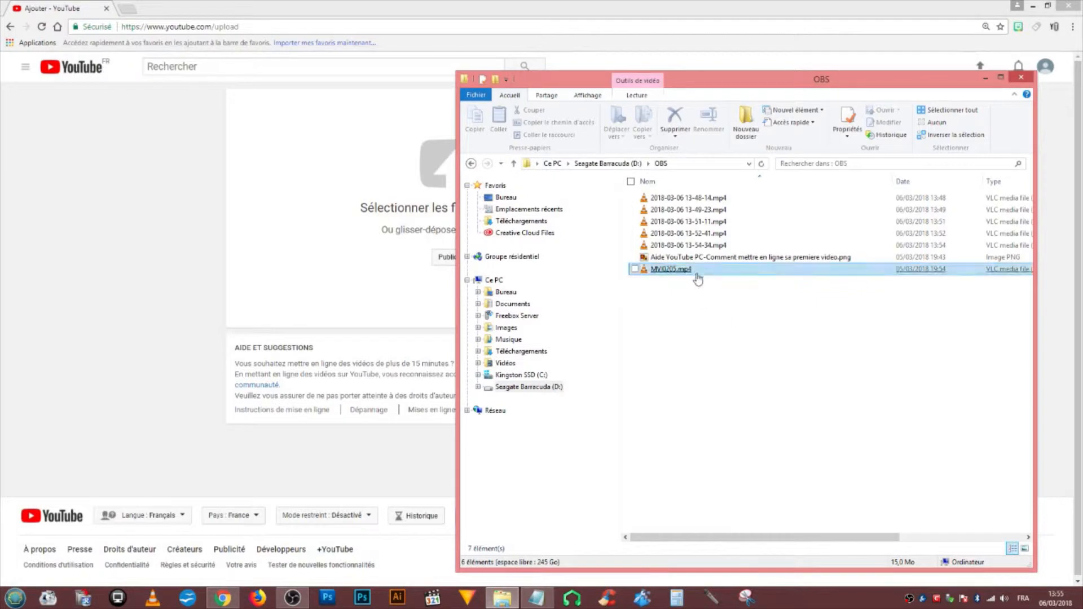
Rename the video MVI0205.mp4 as "Aide YouTube PC- Comment mettre en ligne sa premiere video" and upload it to the YouTube upload page
{"action": "left_click_drag", "start_coordinate": [681, 271], "coordinate": [714, 366]}
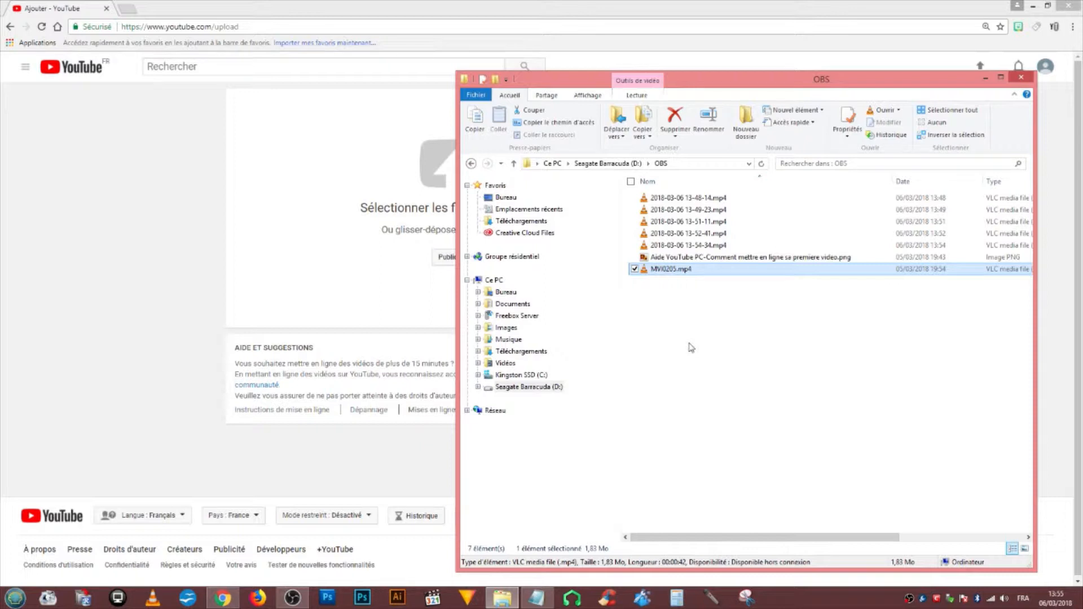
{"action": "right_click", "coordinate": [660, 269]}
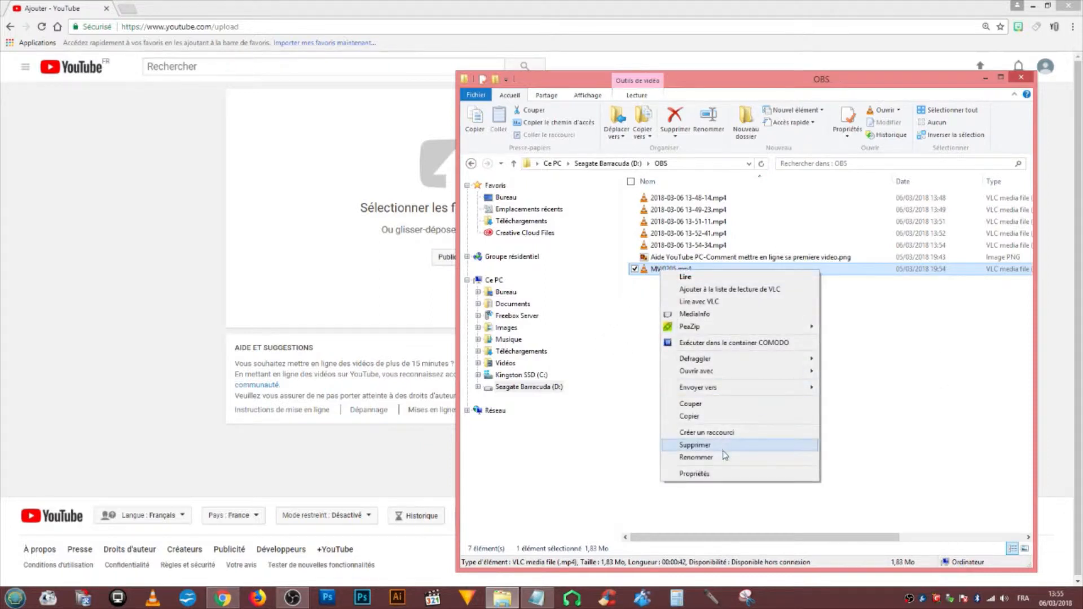
{"action": "left_click", "coordinate": [725, 456]}
{"action": "type", "text": "Aide YouTube PC- Comment mettre en ligne sa premiere video"}
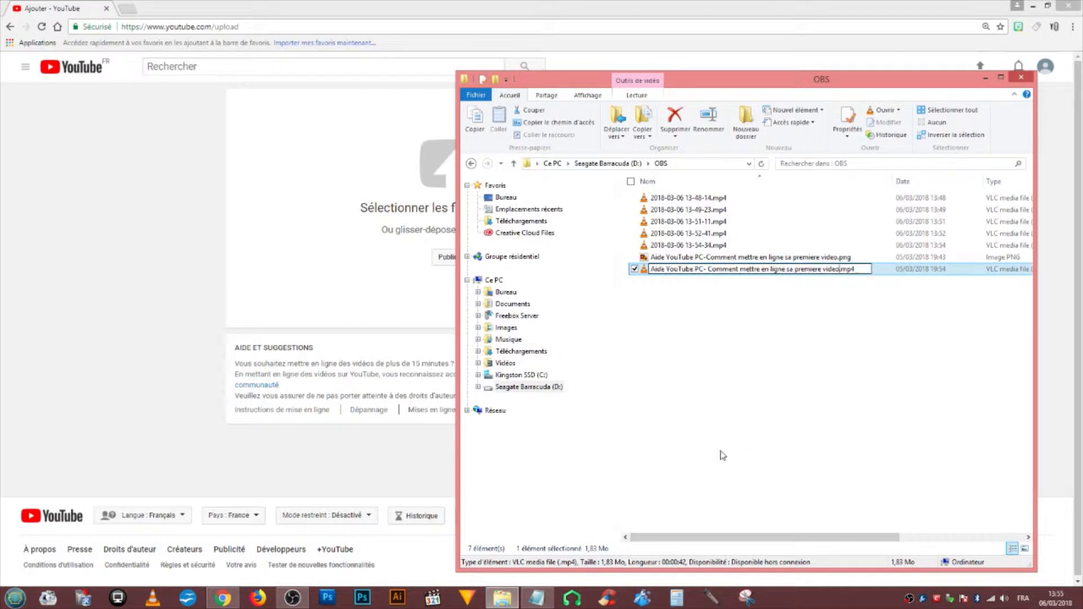
{"action": "left_click", "coordinate": [779, 423]}
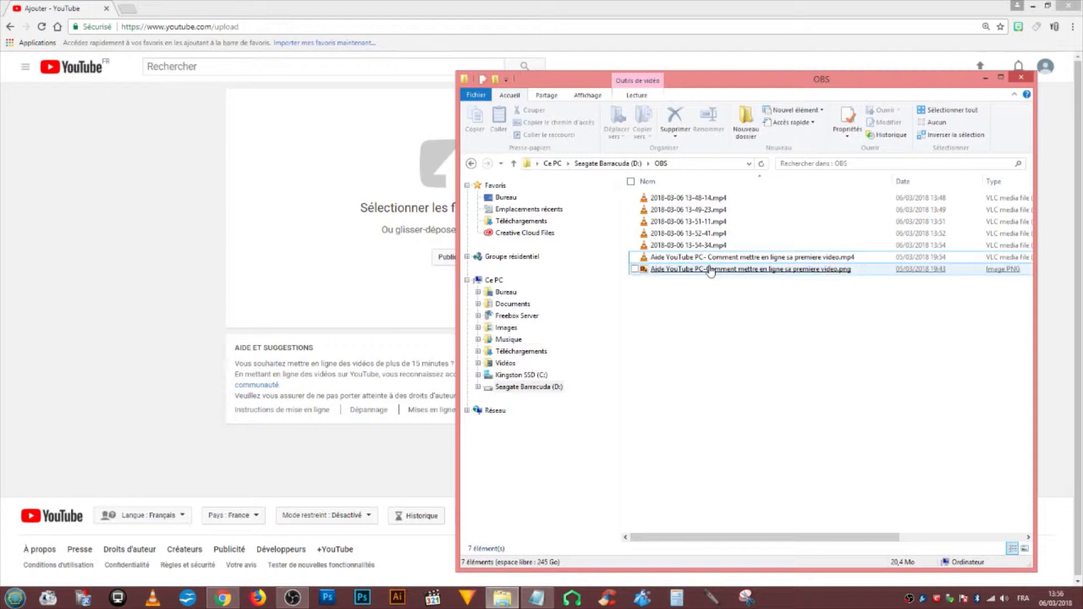
{"action": "left_click_drag", "start_coordinate": [637, 258], "coordinate": [288, 237]}
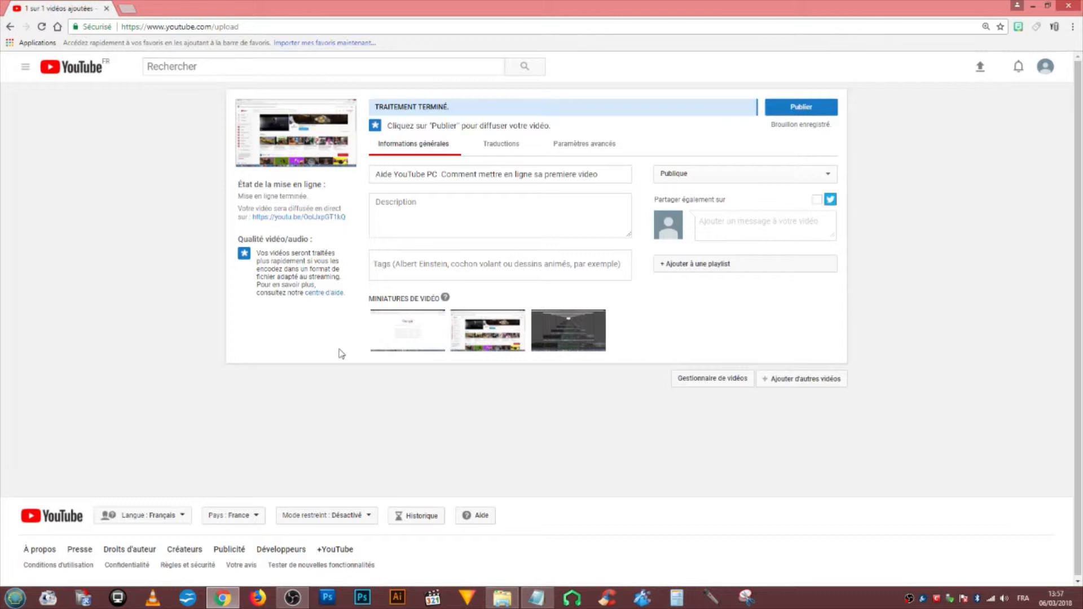
Begin the uploaded video's description with "Dans cette vidéo, je vais aborder avec vous"
{"action": "left_click", "coordinate": [434, 213]}
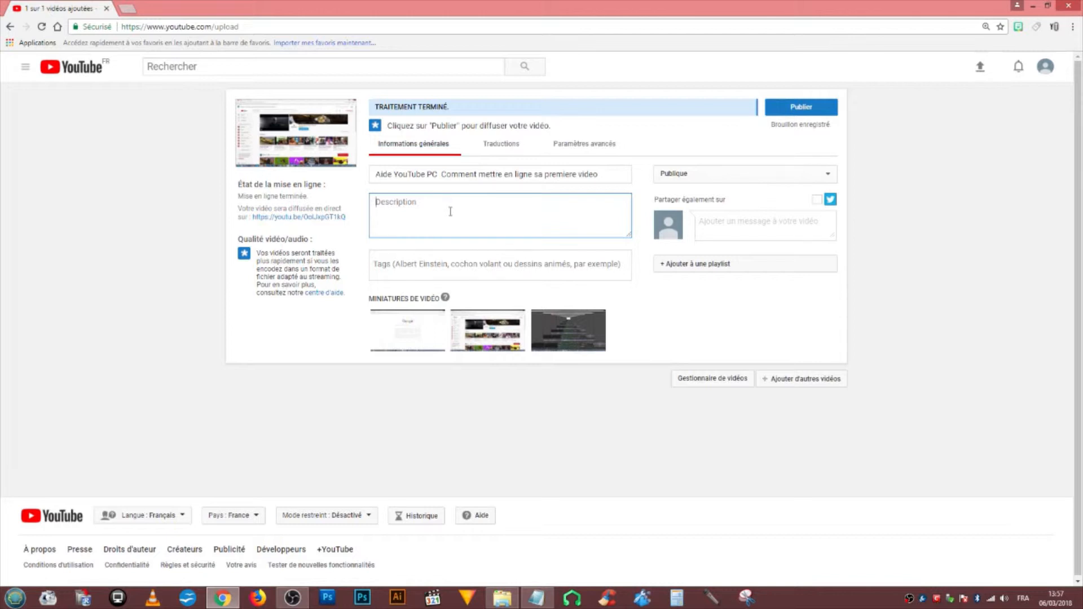
{"action": "type", "text": "j"}
{"action": "key", "text": "BackSpace"}
{"action": "type", "text": "E"}
{"action": "key", "text": "BackSpace"}
{"action": "type", "text": "Dans "}
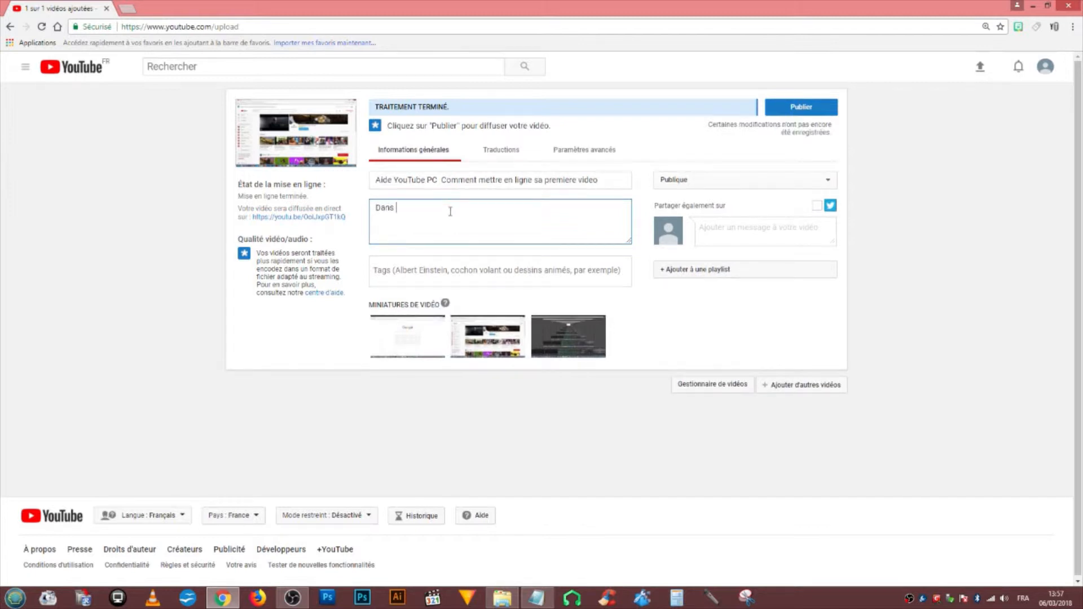
{"action": "type", "text": "cette vidéo, je vais"}
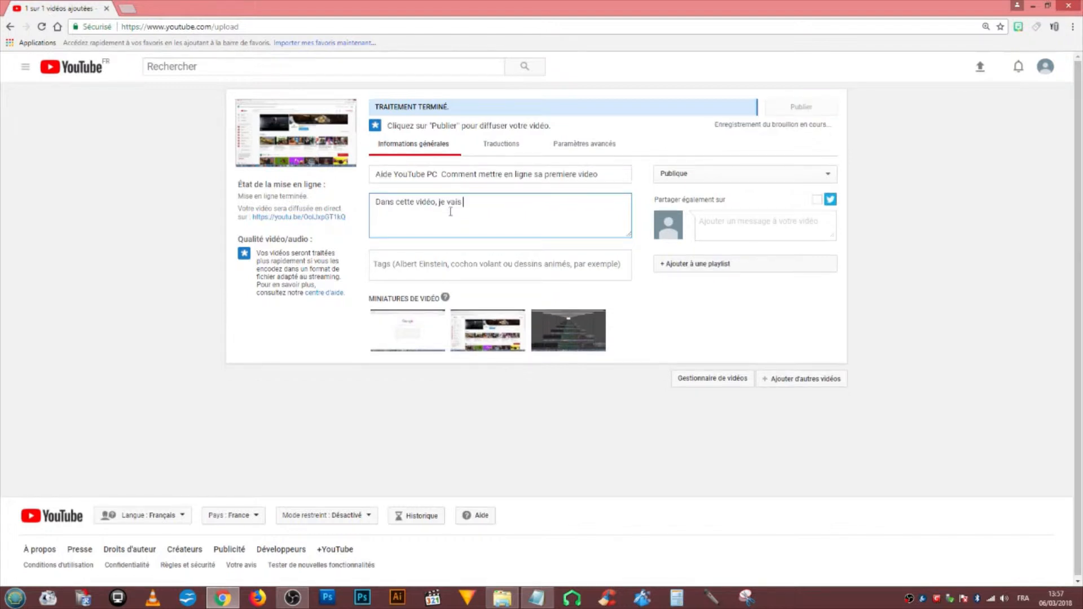
{"action": "type", "text": " aborder"}
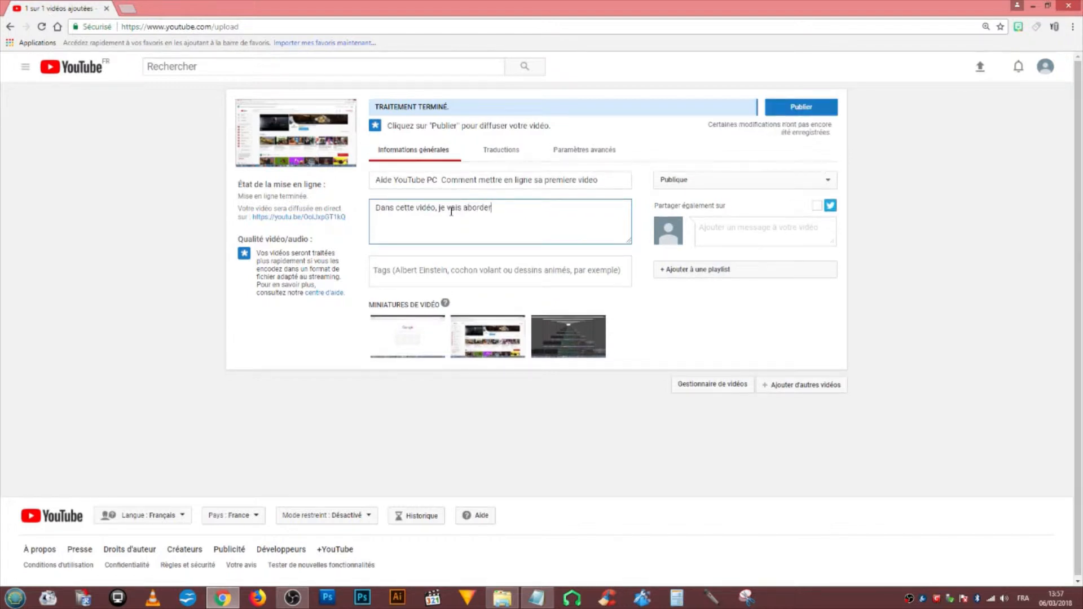
{"action": "type", "text": " avec vous"}
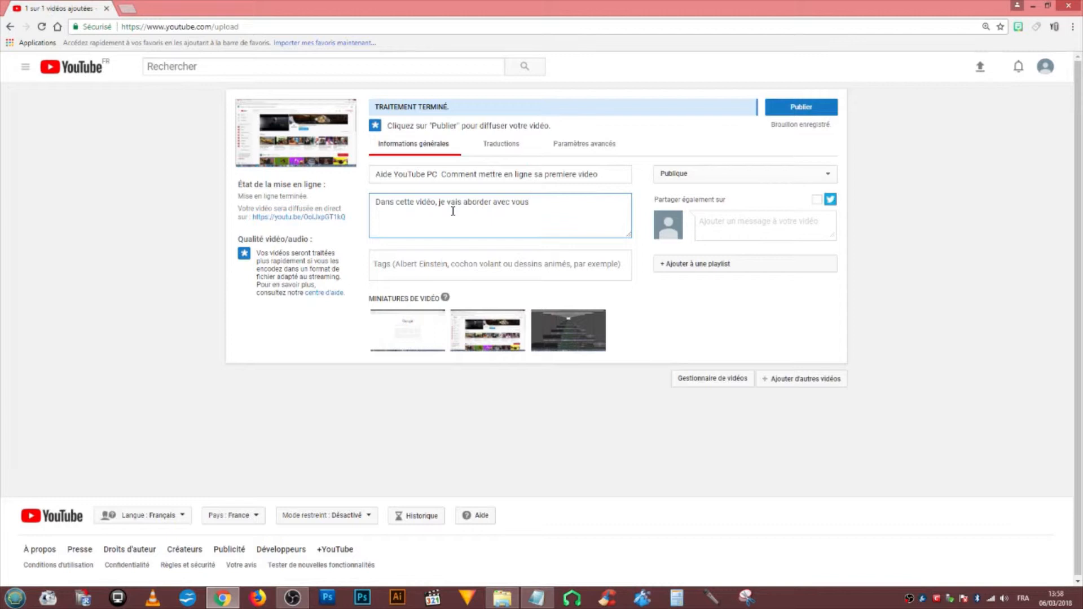
Delete the description text that follows "Dans cette vidéo"
{"action": "key", "text": "BackSpace"}
{"action": "key", "text": "BackSpace"}
{"action": "key", "text": "BackSpace"}
{"action": "key", "text": "BackSpace"}
{"action": "key", "text": "BackSpace"}
{"action": "key", "text": "BackSpace"}
{"action": "key", "text": "BackSpace"}
{"action": "key", "text": "BackSpace"}
{"action": "key", "text": "BackSpace"}
{"action": "key", "text": "BackSpace"}
{"action": "key", "text": "BackSpace"}
{"action": "key", "text": "BackSpace"}
{"action": "key", "text": "BackSpace"}
{"action": "key", "text": "BackSpace"}
{"action": "key", "text": "BackSpace"}
{"action": "key", "text": "BackSpace"}
{"action": "key", "text": "BackSpace"}
{"action": "key", "text": "BackSpace"}
{"action": "key", "text": "BackSpace"}
{"action": "key", "text": "BackSpace"}
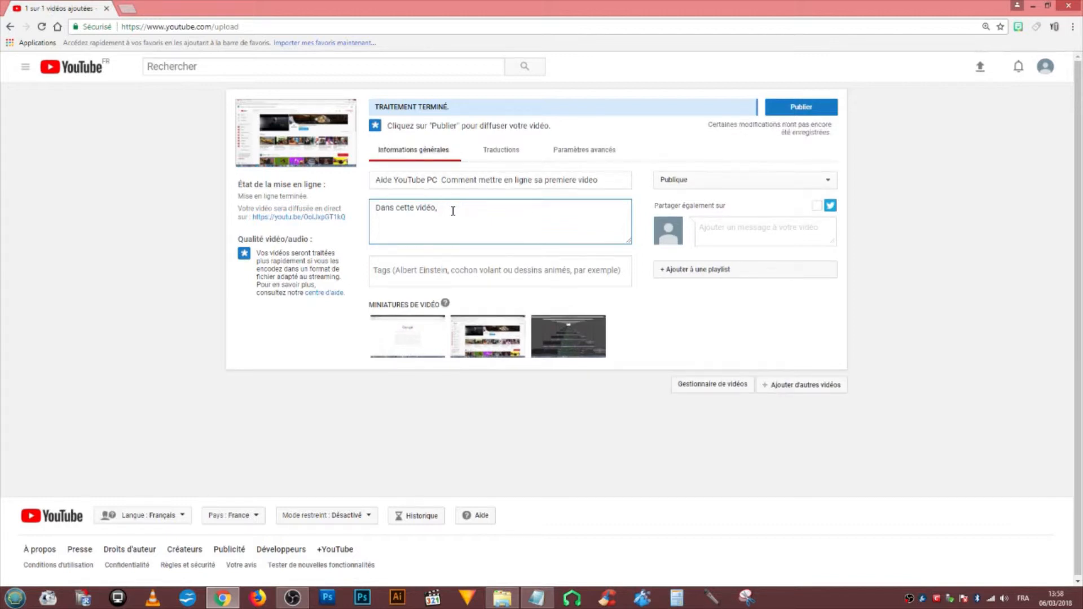
Continue the description with "tutorielle, je vais vous montrer comment importer simplement une vidéo depuis votre ordinateur vers votre chaine YouTube" and enlarge its box
{"action": "type", "text": "tutorielle, je vais vous montrer comment importer"}
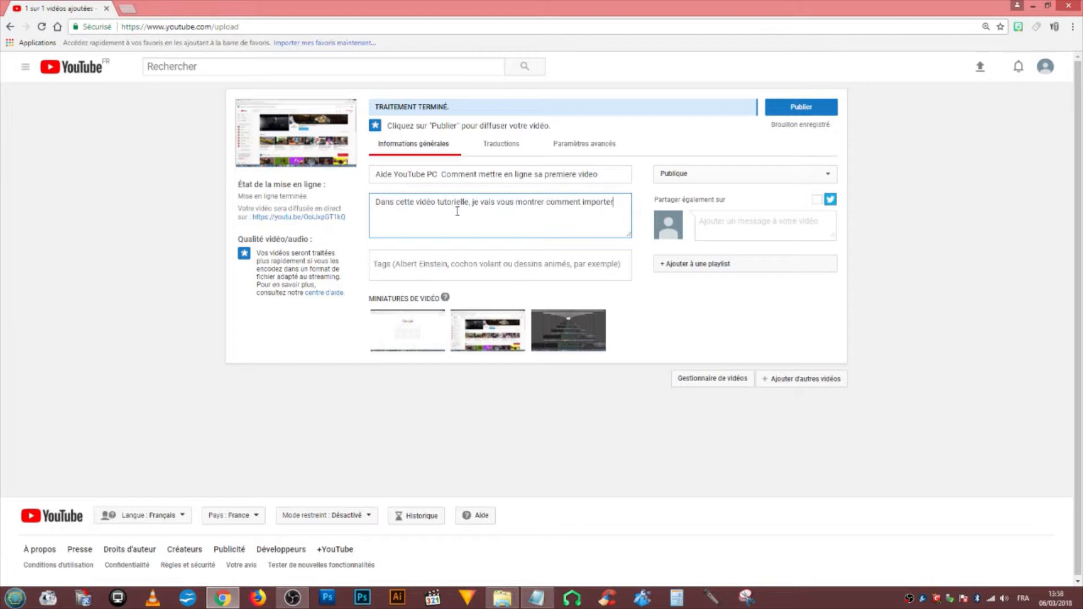
{"action": "type", "text": "sim"}
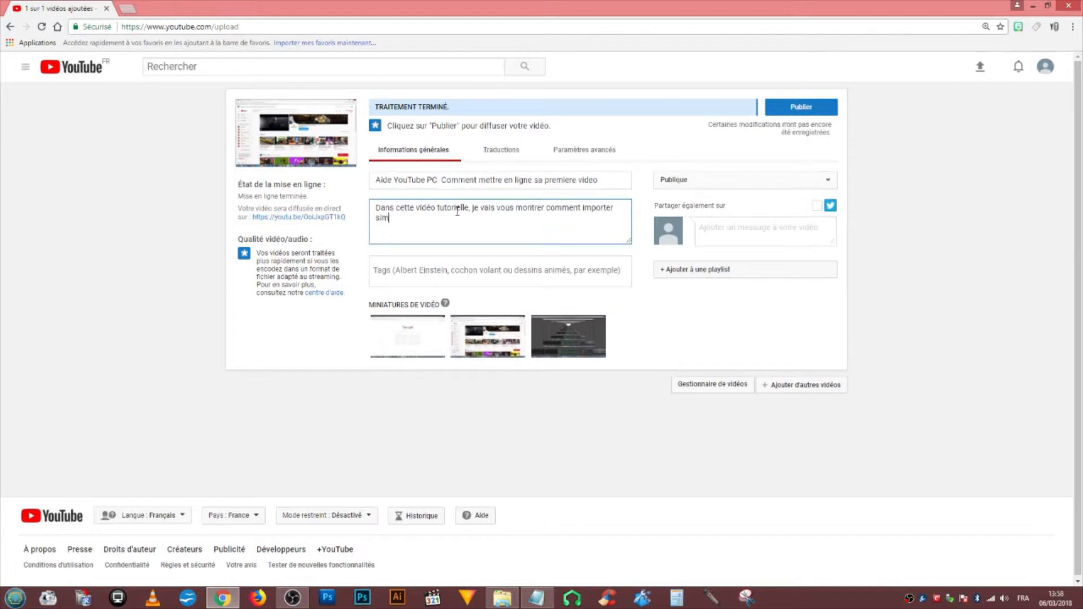
{"action": "type", "text": "plement une vidéo depuis votre ordinateur"}
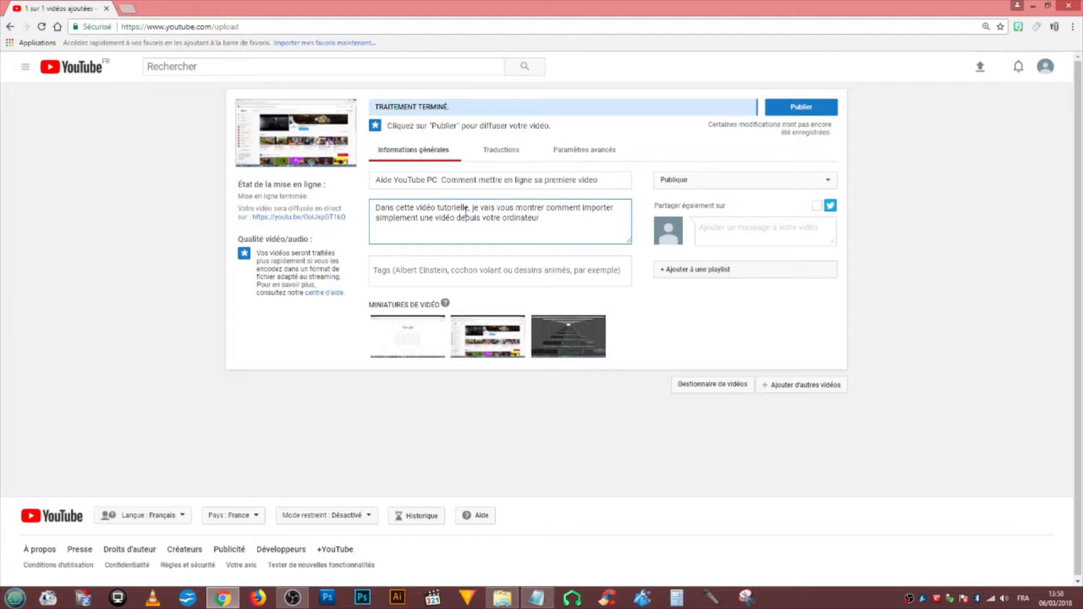
{"action": "type", "text": " vers votr"}
{"action": "type", "text": "e chaine YouTube"}
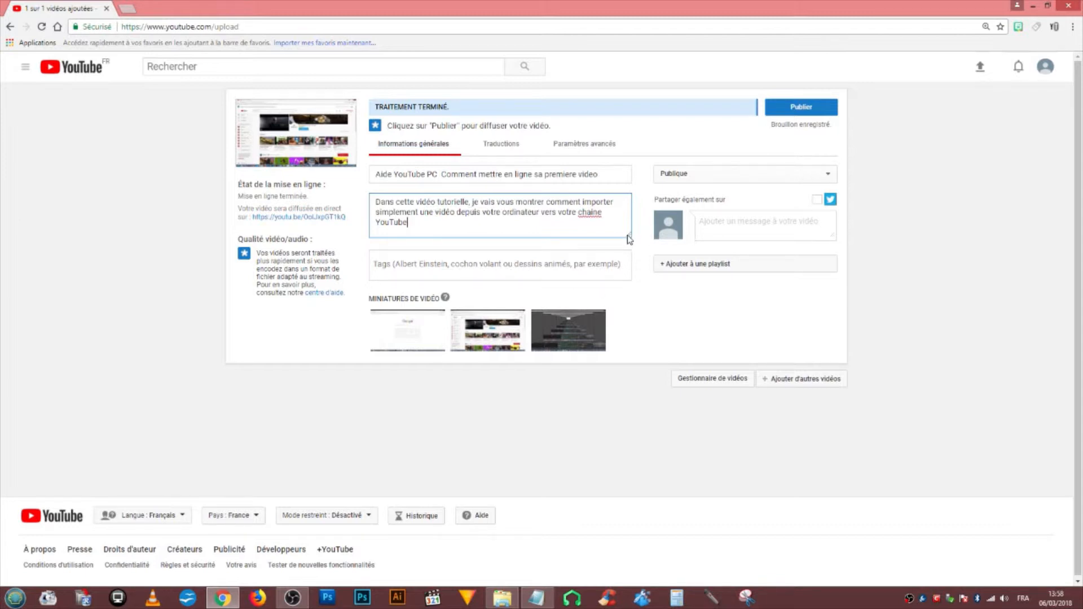
{"action": "left_click_drag", "start_coordinate": [630, 237], "coordinate": [669, 411]}
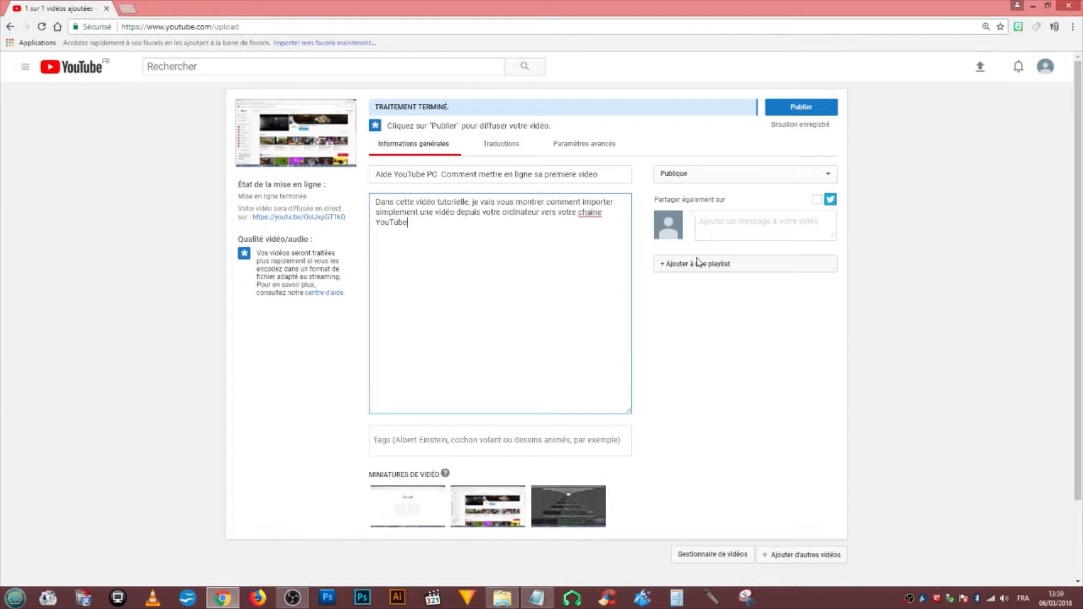
Open the YouTube home page in a second browser tab, keeping the upload page open, and switch to it
{"action": "left_click", "coordinate": [396, 445]}
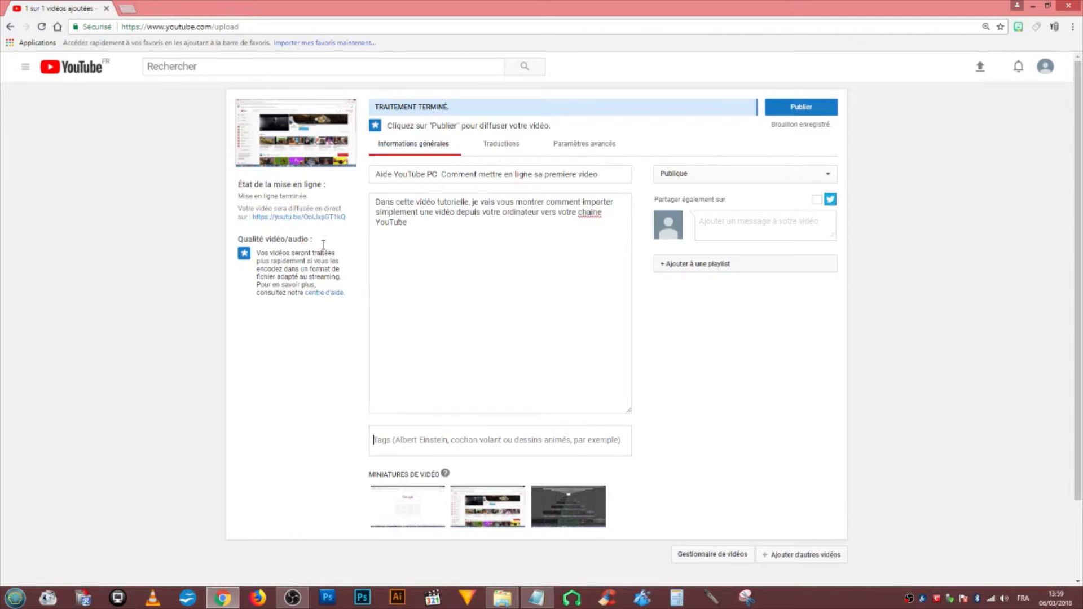
{"action": "left_click", "coordinate": [233, 69]}
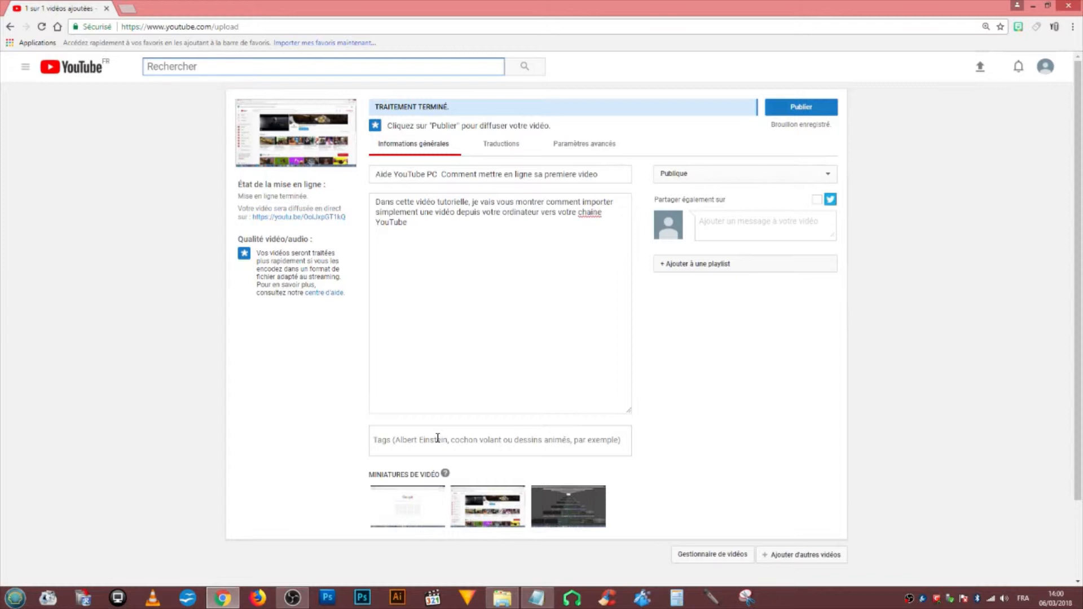
{"action": "right_click", "coordinate": [83, 70]}
{"action": "left_click", "coordinate": [112, 75]}
{"action": "left_click", "coordinate": [141, 8]}
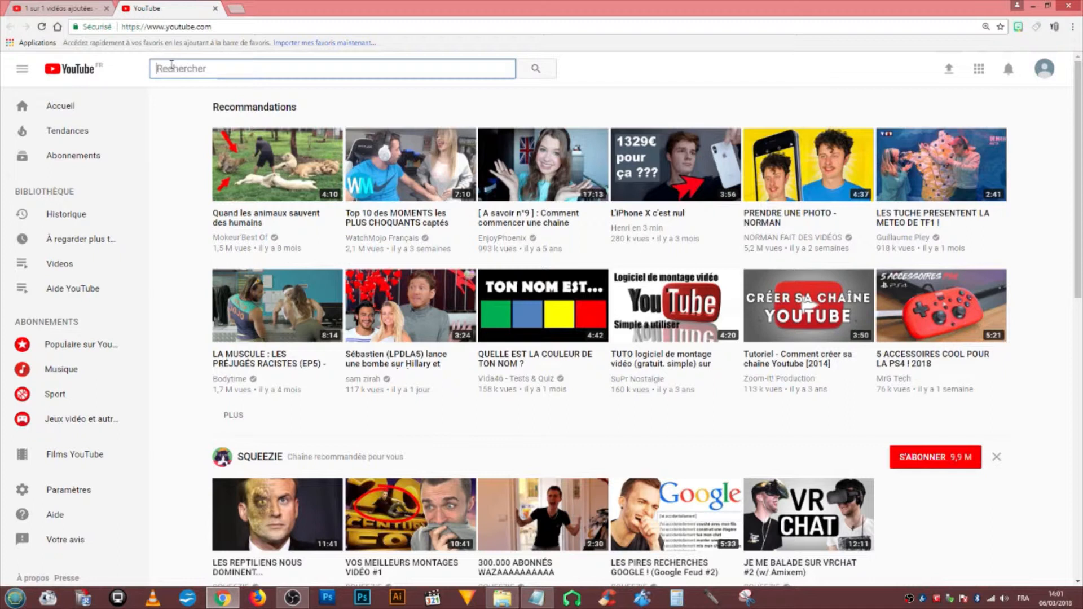
{"action": "left_click", "coordinate": [54, 8]}
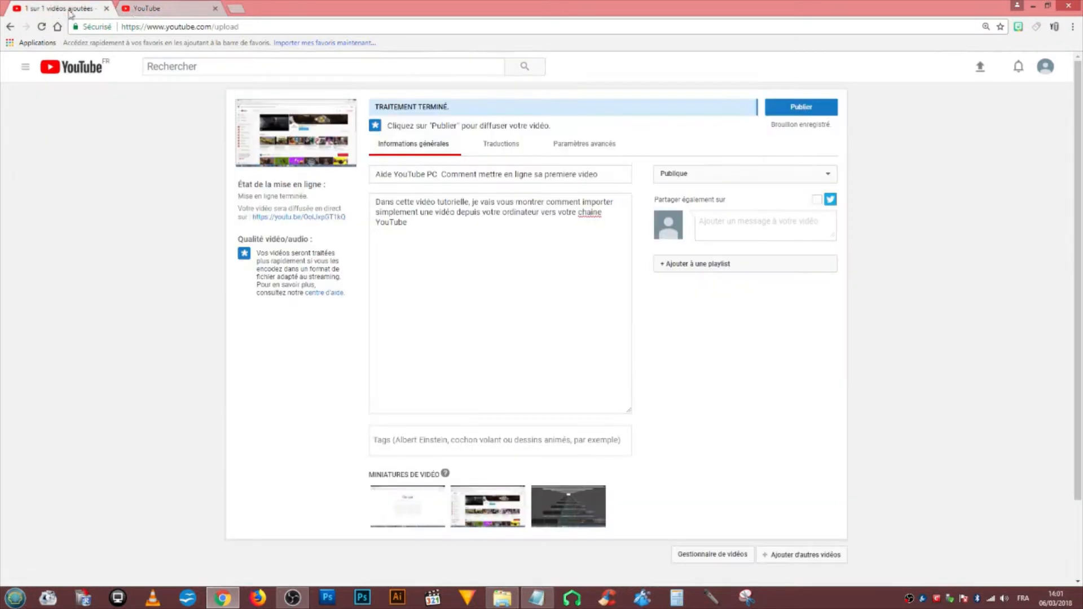
{"action": "left_click", "coordinate": [169, 7]}
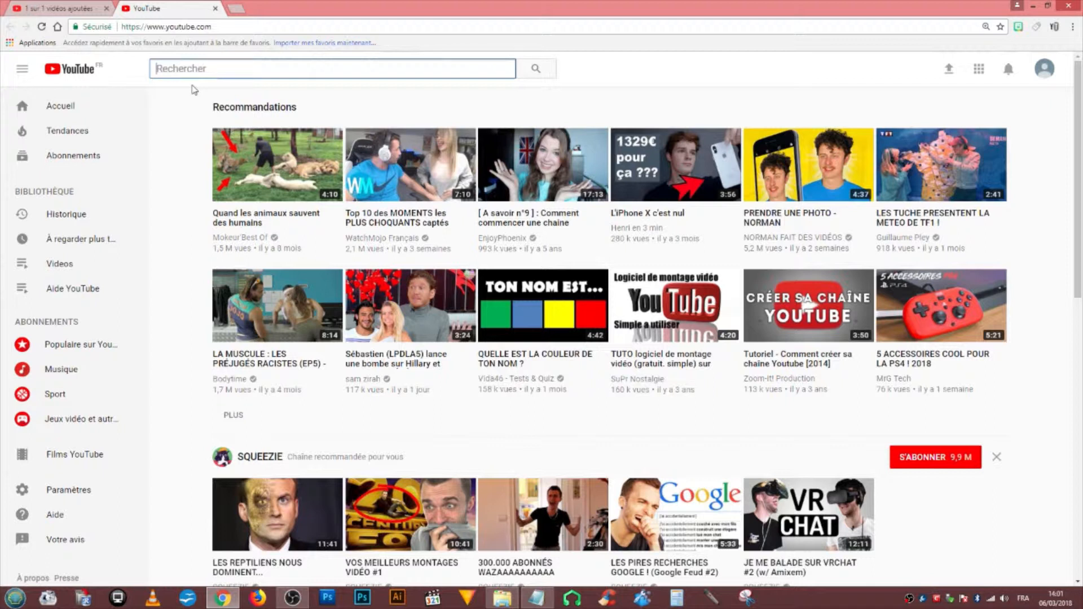
Search YouTube for "video youtube"
{"action": "type", "text": "vide"}
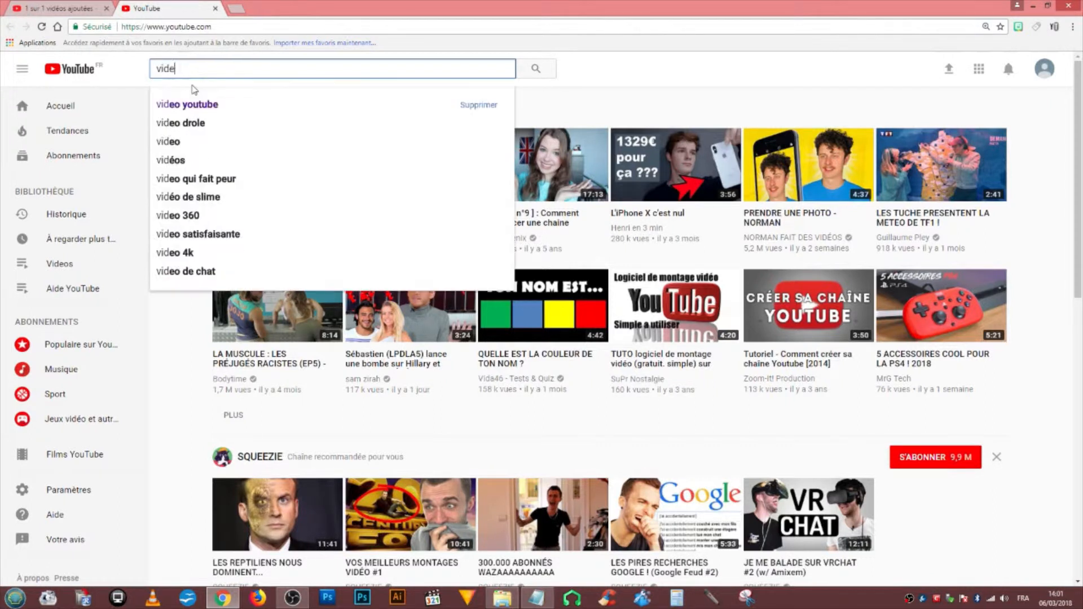
{"action": "type", "text": "o youtube"}
{"action": "key", "text": "Return"}
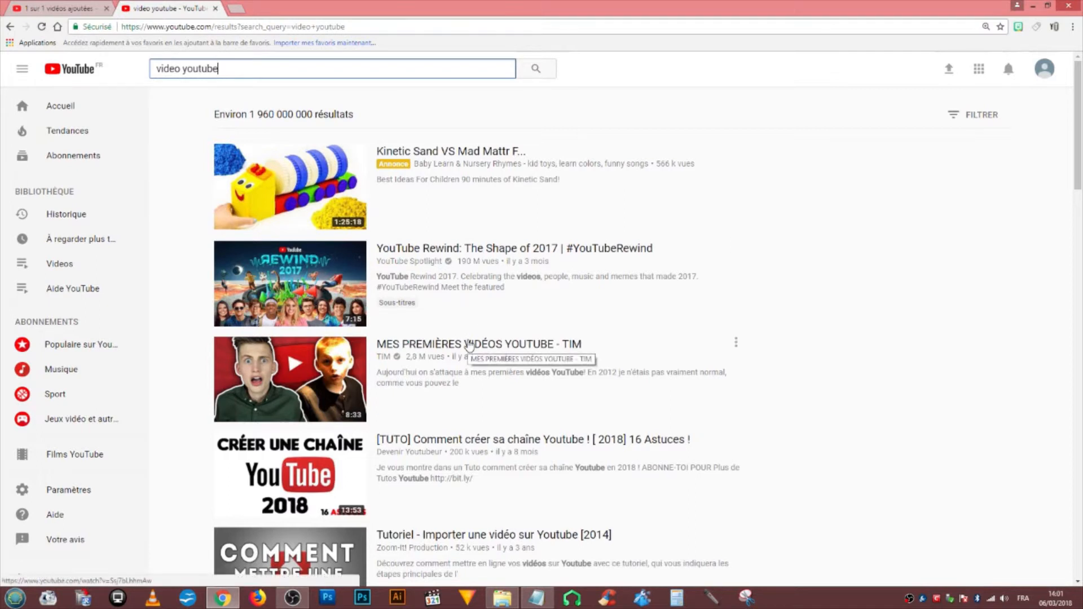
Refine the search to "importer video youtube" and look through the resulting videos
{"action": "key", "text": "Home"}
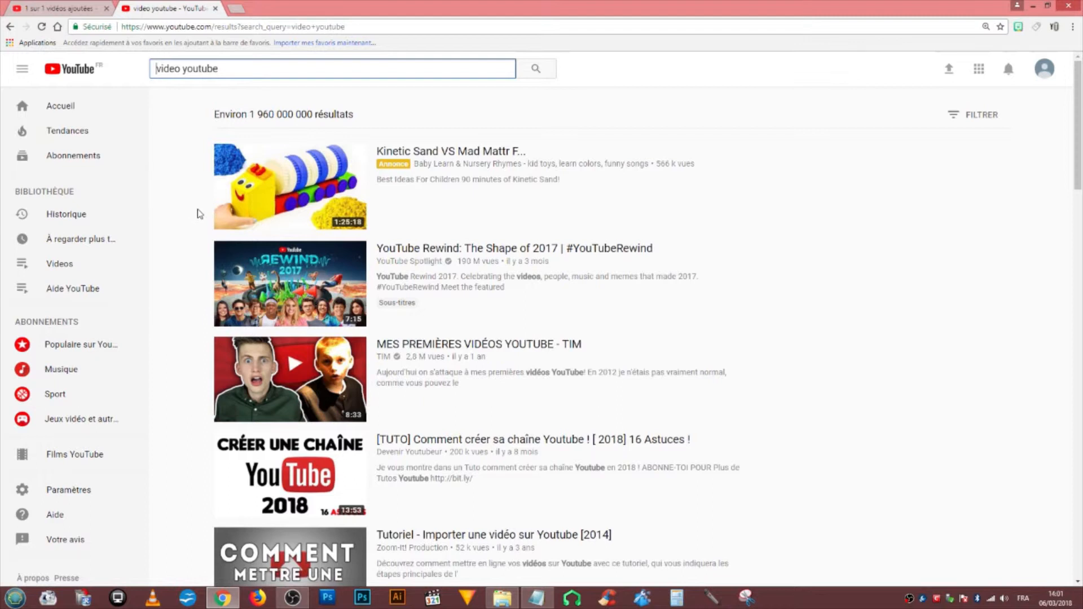
{"action": "type", "text": "impo"}
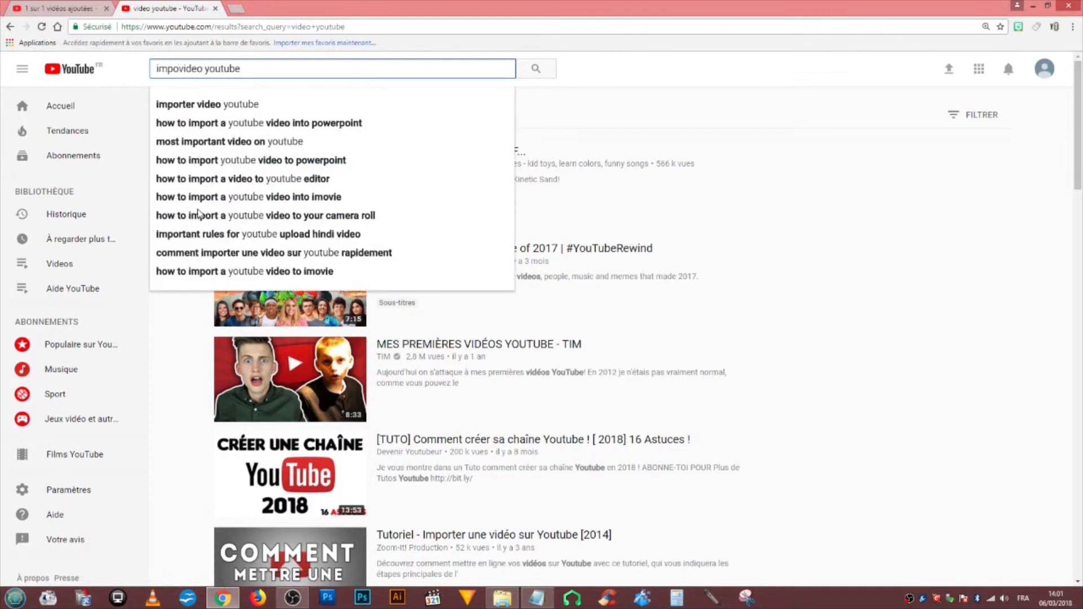
{"action": "type", "text": "rter"}
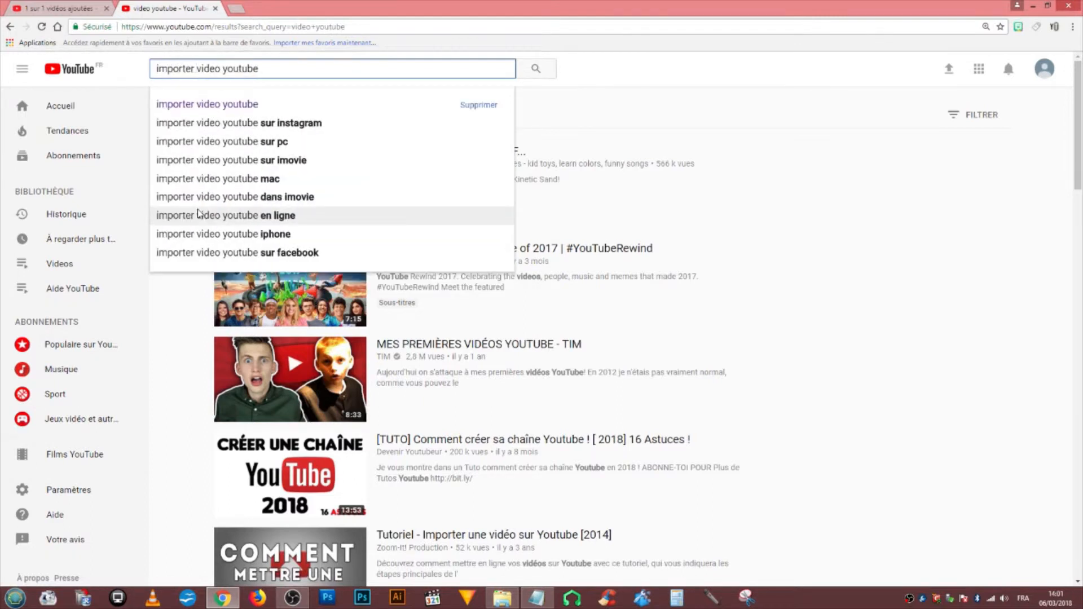
{"action": "left_click", "coordinate": [201, 109]}
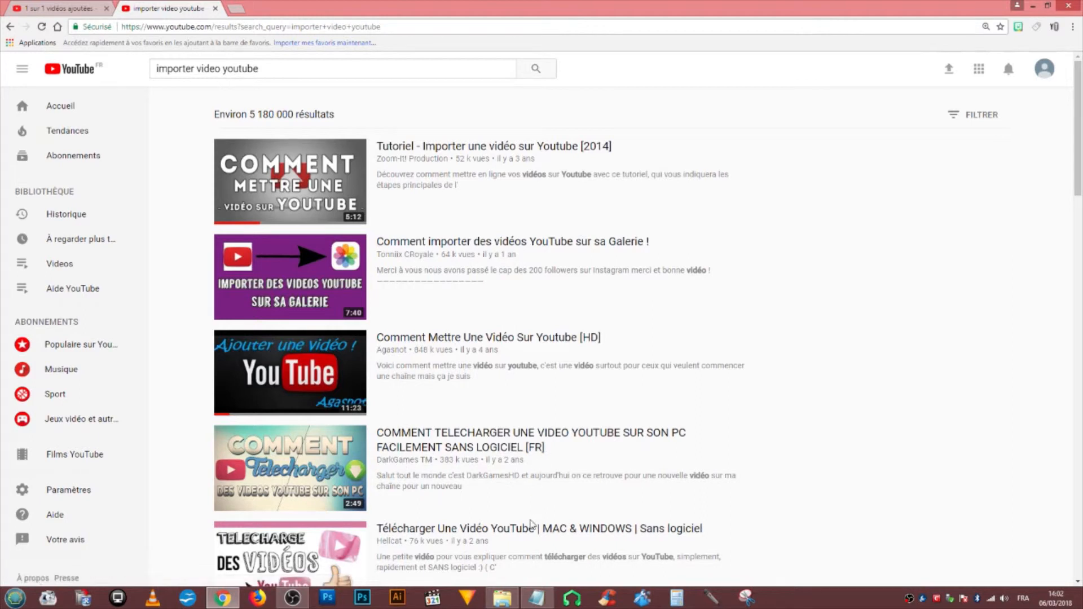
{"action": "scroll", "coordinate": [620, 496], "scroll_direction": "down", "scroll_amount": 4}
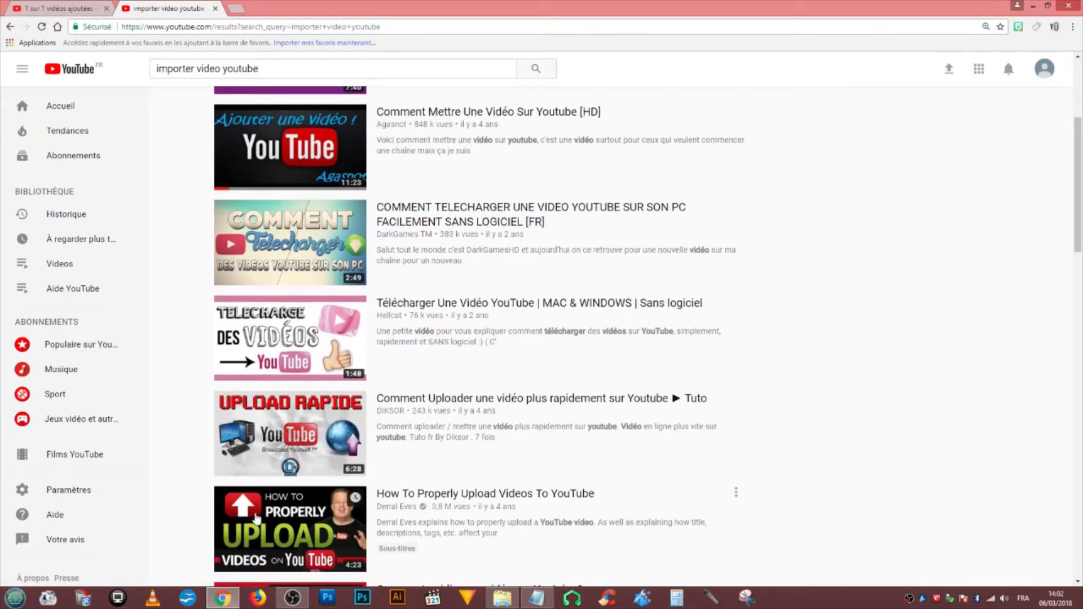
{"action": "scroll", "coordinate": [282, 271], "scroll_direction": "up", "scroll_amount": 2}
Replace "importer" with "mettre" in the query and search for "mettre video youtube"
{"action": "left_click", "coordinate": [192, 69]}
{"action": "scroll", "coordinate": [287, 451], "scroll_direction": "up", "scroll_amount": 2}
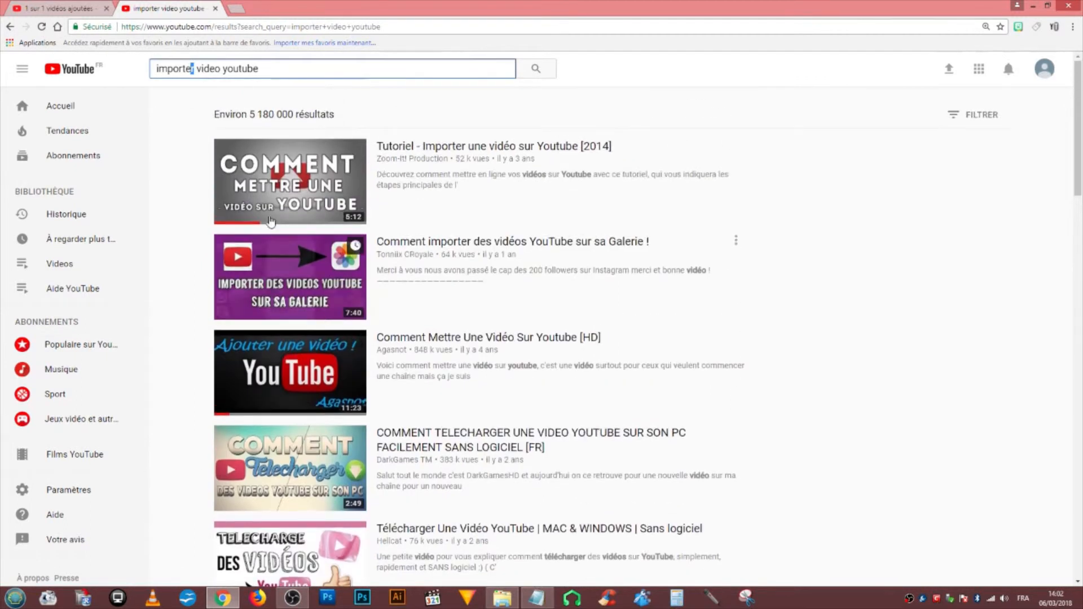
{"action": "double_click", "coordinate": [192, 69]}
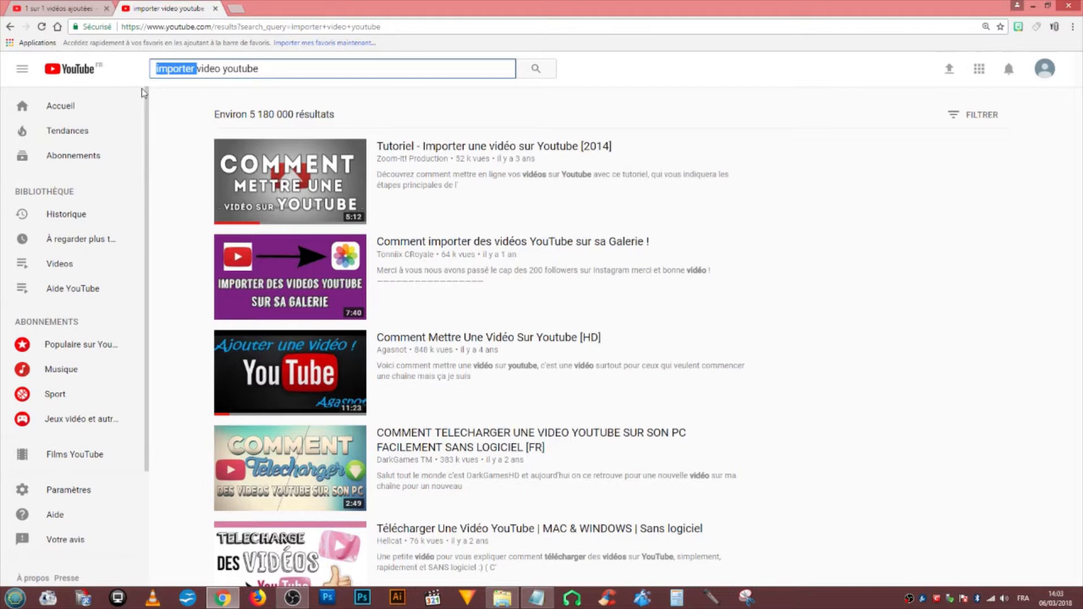
{"action": "type", "text": "mettre"}
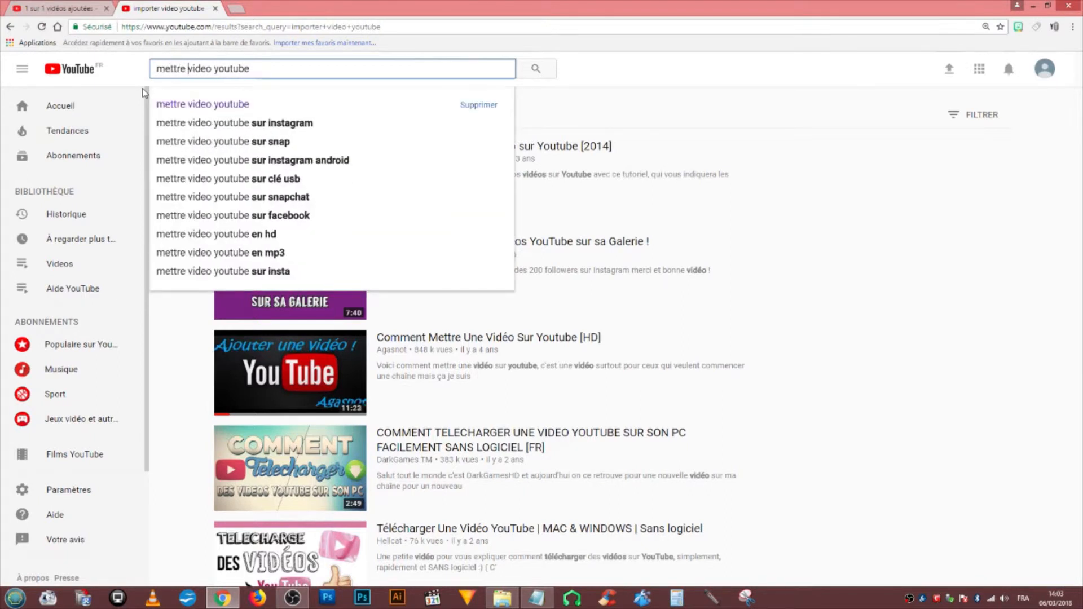
{"action": "key", "text": "Return"}
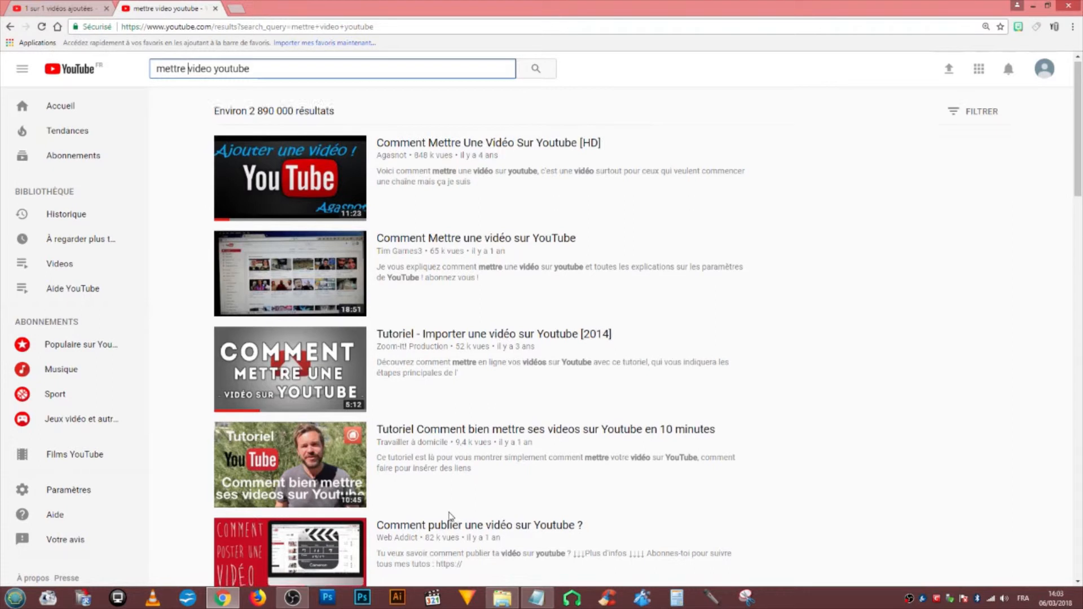
Browse the search results and open the video "Comment Mettre Une Vidéo Sur Youtube [HD]"
{"action": "scroll", "coordinate": [448, 518], "scroll_direction": "down", "scroll_amount": 2}
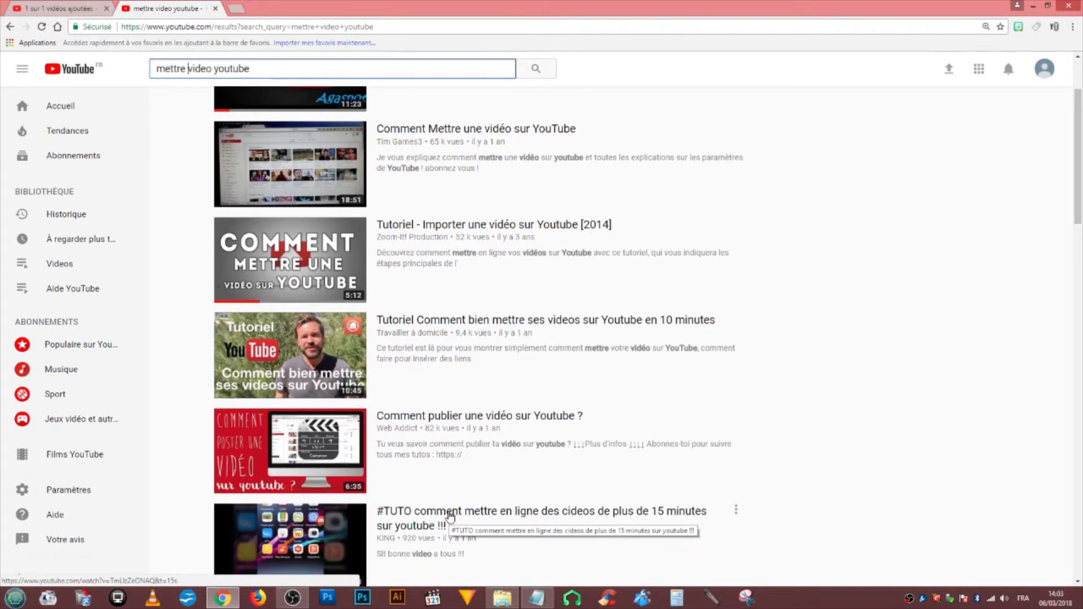
{"action": "scroll", "coordinate": [450, 516], "scroll_direction": "up", "scroll_amount": 2}
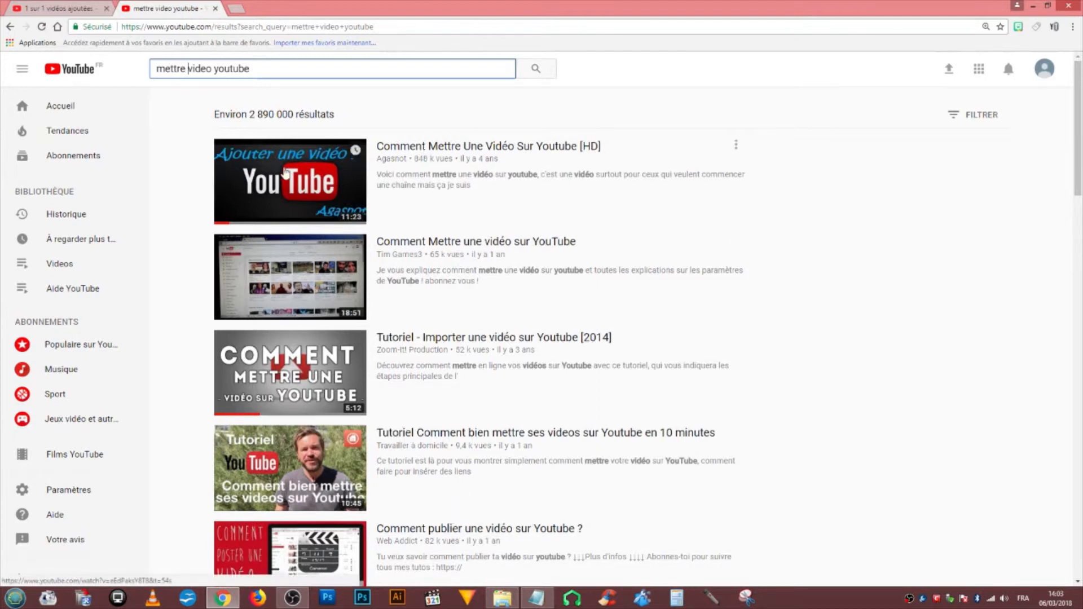
{"action": "left_click", "coordinate": [425, 149]}
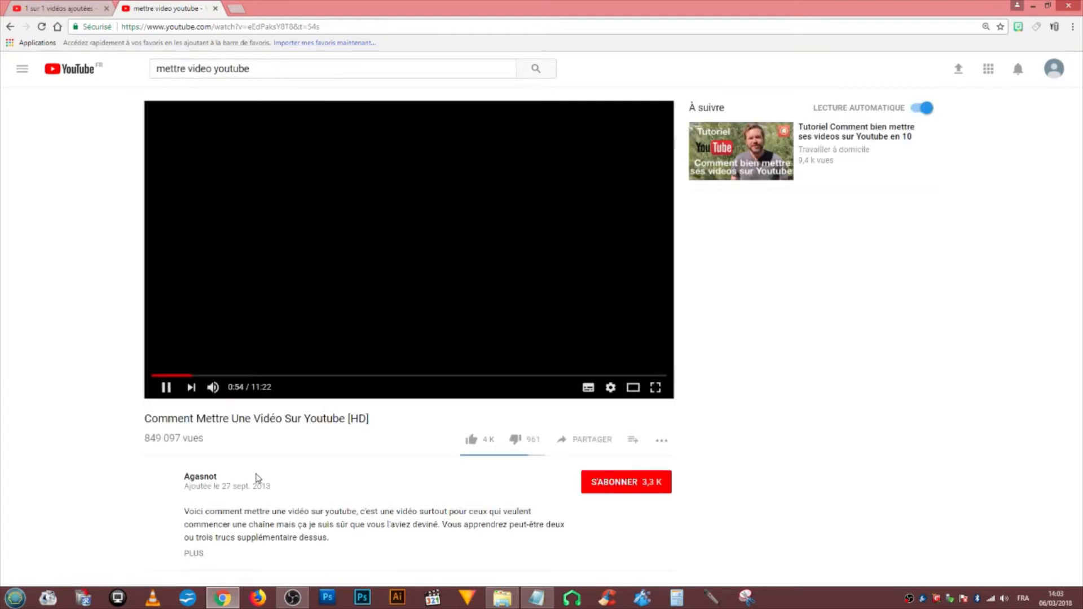
Expand the full description of the open video and examine the tags it lists
{"action": "scroll", "coordinate": [124, 508], "scroll_direction": "down", "scroll_amount": 3}
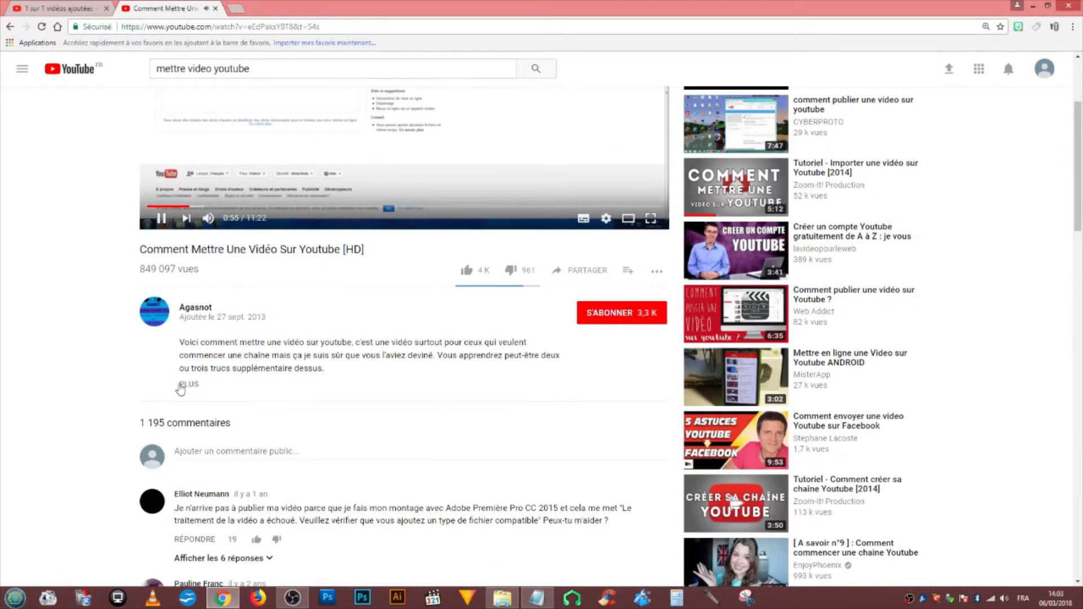
{"action": "left_click", "coordinate": [180, 385]}
{"action": "scroll", "coordinate": [100, 455], "scroll_direction": "down", "scroll_amount": 1}
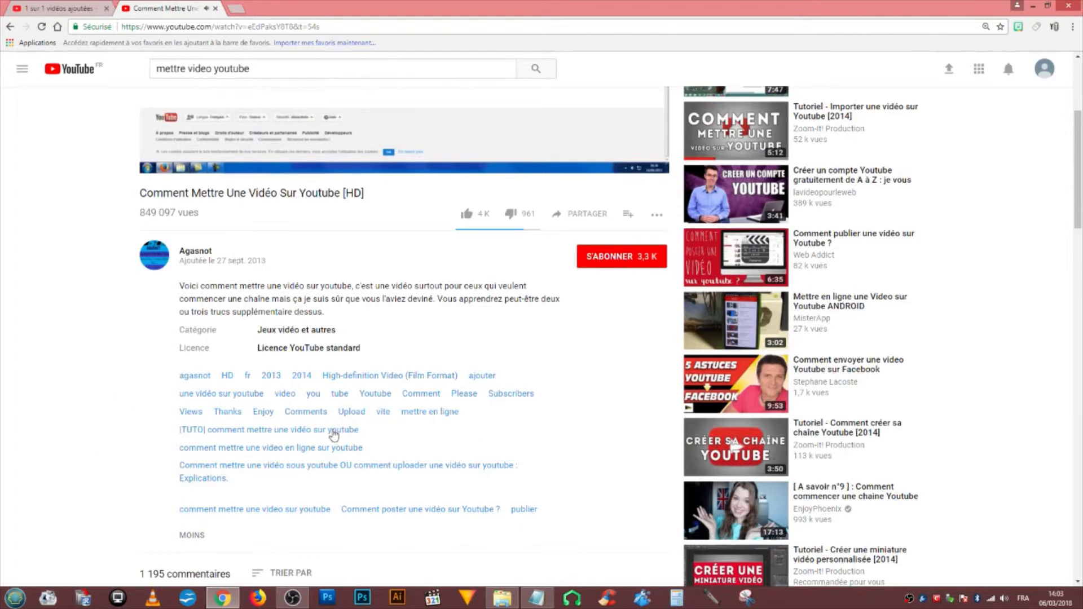
Return to the search results, open "Tutoriel - Importer une vidéo sur Youtube [2014]" and examine the tags in its full description
{"action": "left_click", "coordinate": [10, 26]}
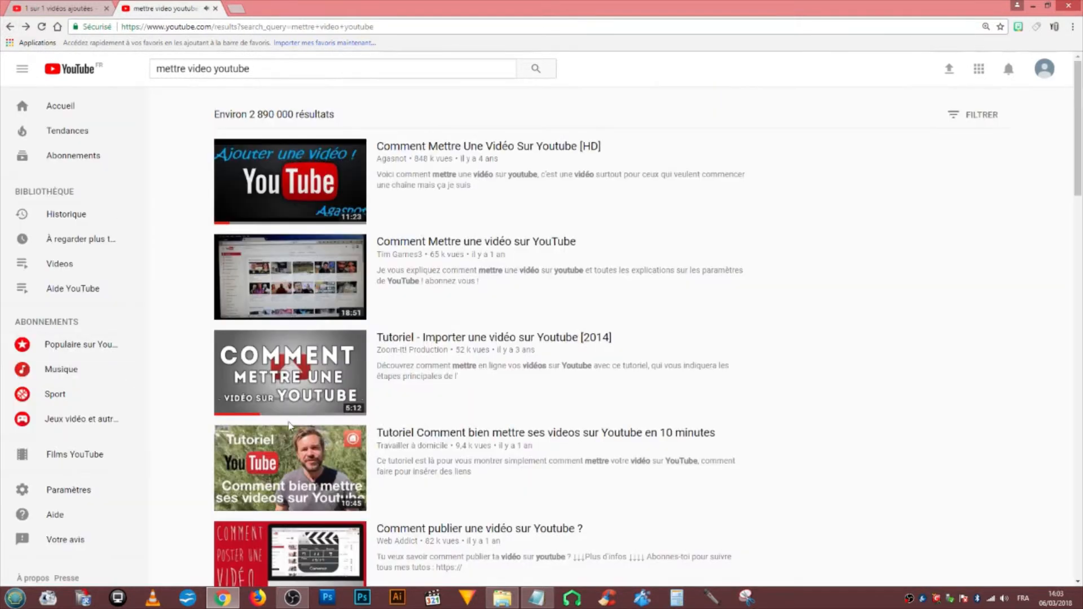
{"action": "left_click", "coordinate": [450, 339]}
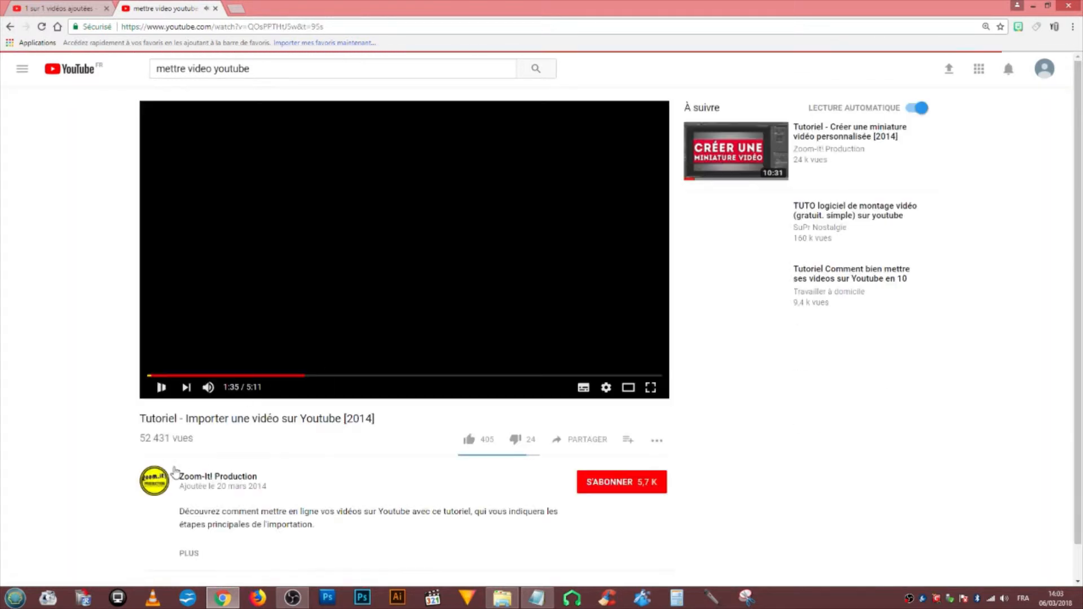
{"action": "scroll", "coordinate": [185, 344], "scroll_direction": "down", "scroll_amount": 4}
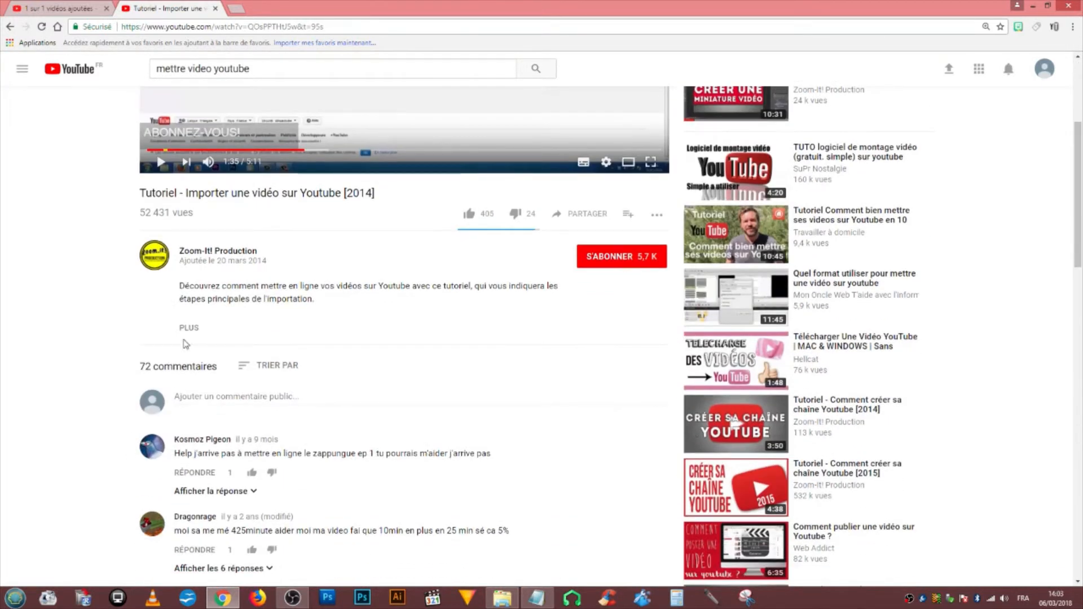
{"action": "left_click", "coordinate": [189, 329]}
{"action": "scroll", "coordinate": [73, 444], "scroll_direction": "down", "scroll_amount": 2}
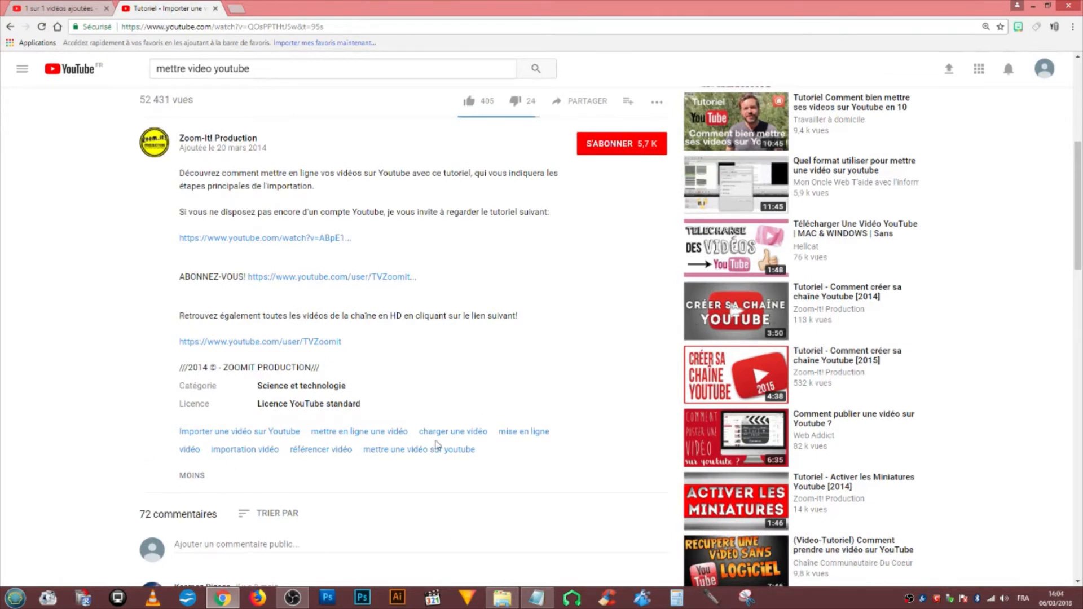
Go back to the video upload page and add the tag "ma chaine"
{"action": "left_click", "coordinate": [76, 9]}
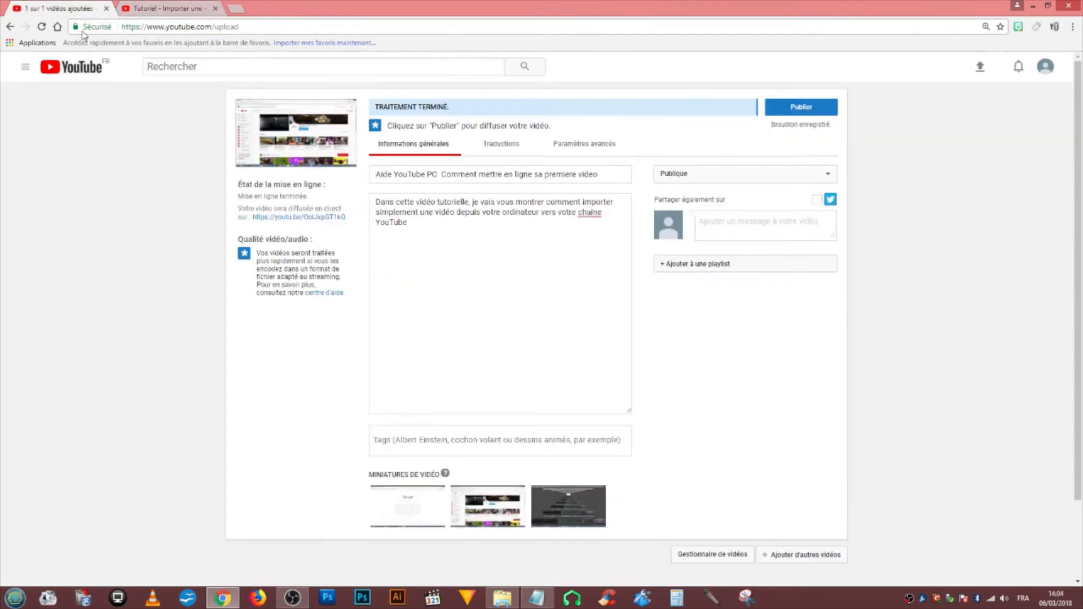
{"action": "left_click", "coordinate": [395, 438]}
{"action": "type", "text": "ma c"}
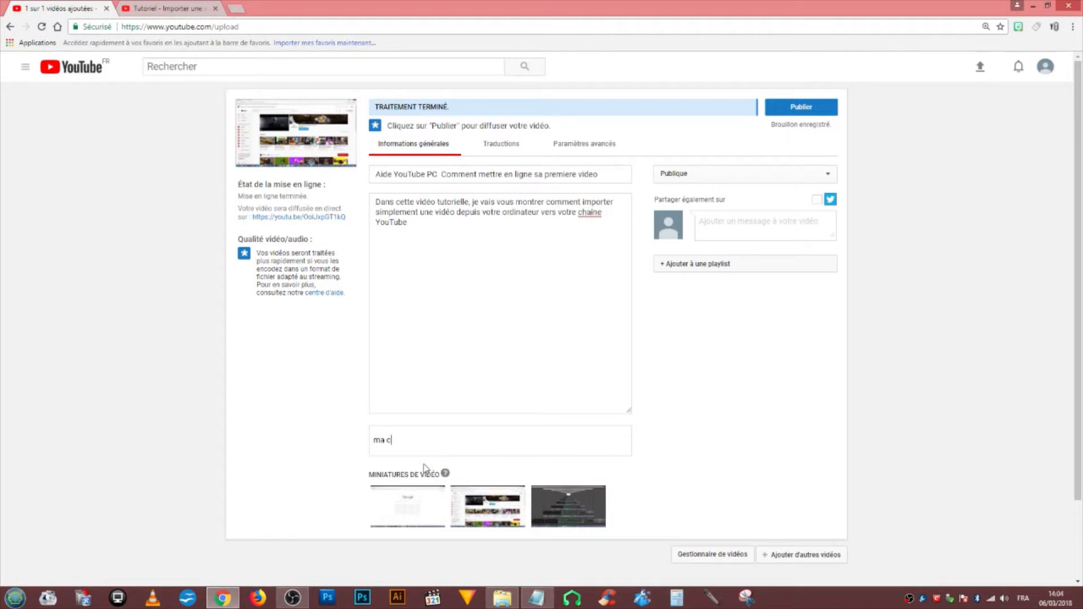
{"action": "type", "text": "haine"}
{"action": "key", "text": "Return"}
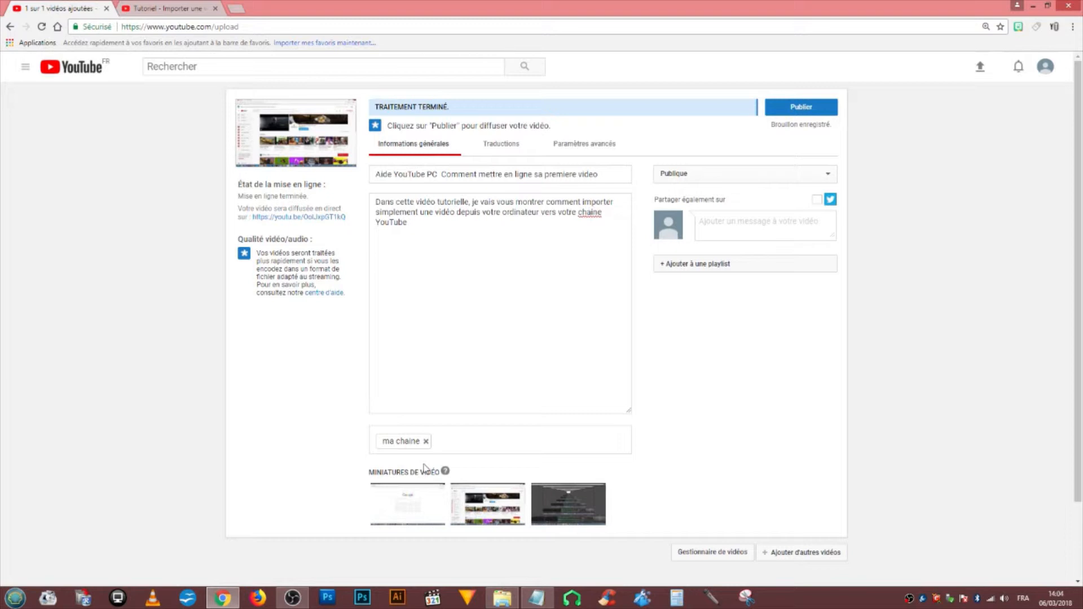
Add the tag "aide youtube", checking the term with a YouTube search before confirming it
{"action": "type", "text": "aide youtube"}
{"action": "left_click", "coordinate": [161, 8]}
{"action": "triple_click", "coordinate": [238, 72]}
{"action": "type", "text": "aide youtube"}
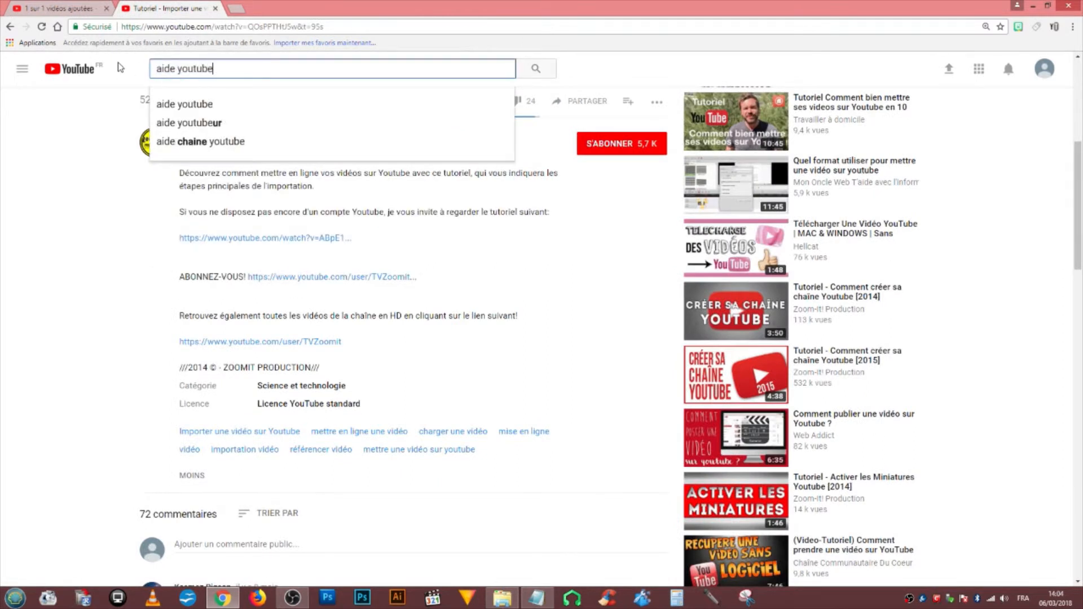
{"action": "key", "text": "Down"}
{"action": "key", "text": "Return"}
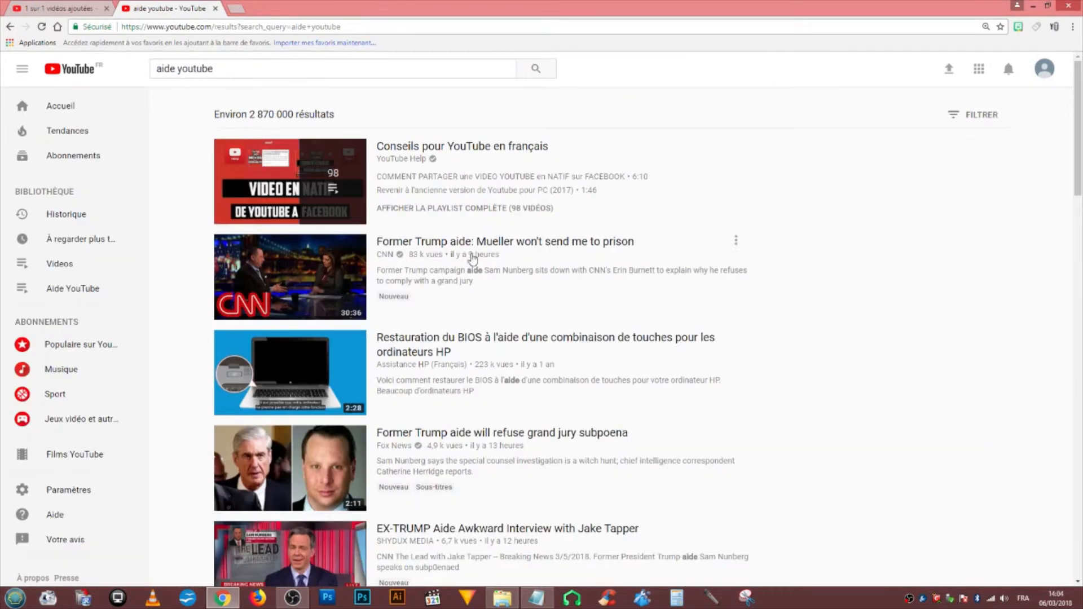
{"action": "left_click", "coordinate": [42, 9]}
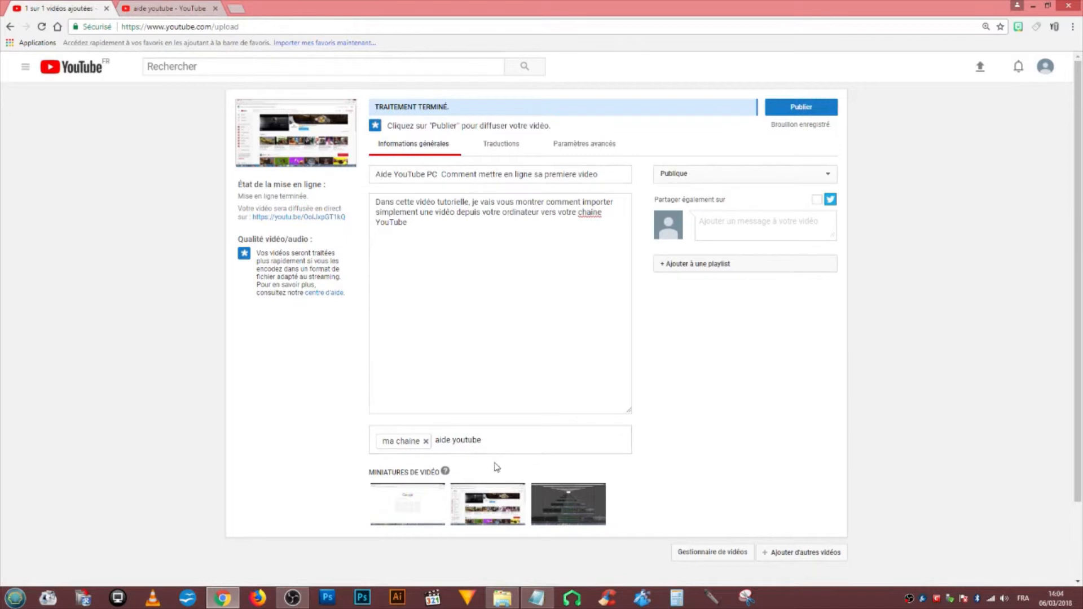
{"action": "key", "text": "Return"}
Add the tags "support ytoube" and "tutoriel youtube" to the video
{"action": "type", "text": "supp"}
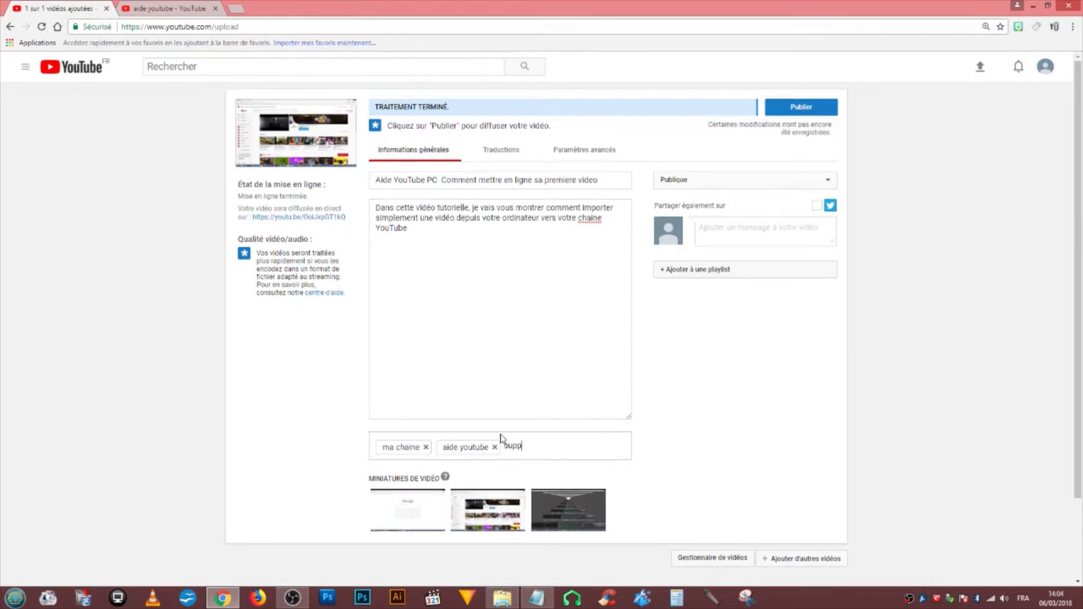
{"action": "type", "text": "ort ytoube"}
{"action": "key", "text": "Return"}
{"action": "type", "text": "tutoriel youtube"}
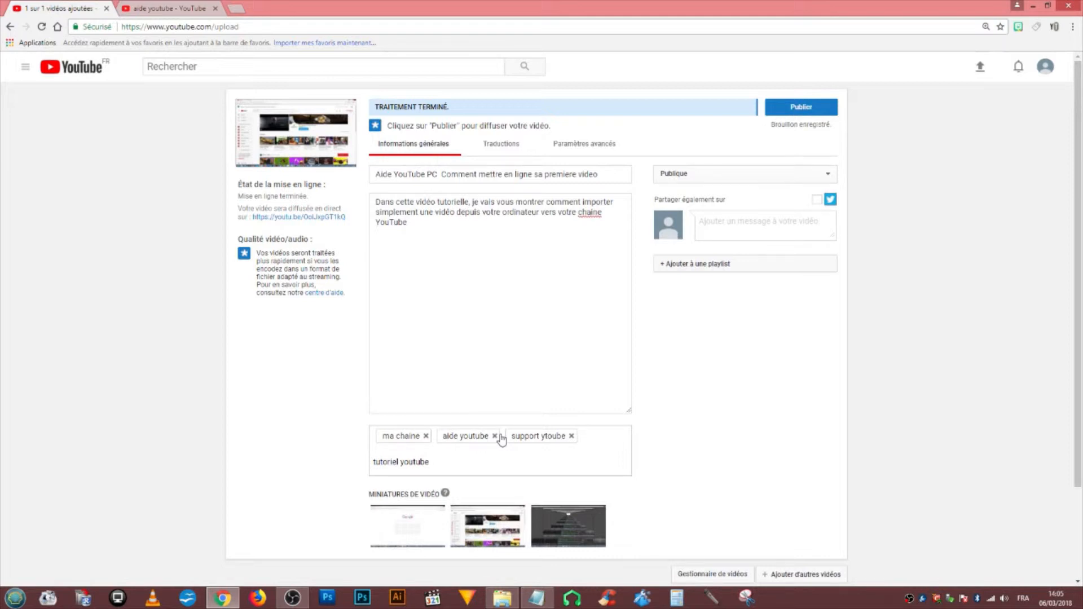
{"action": "key", "text": "Return"}
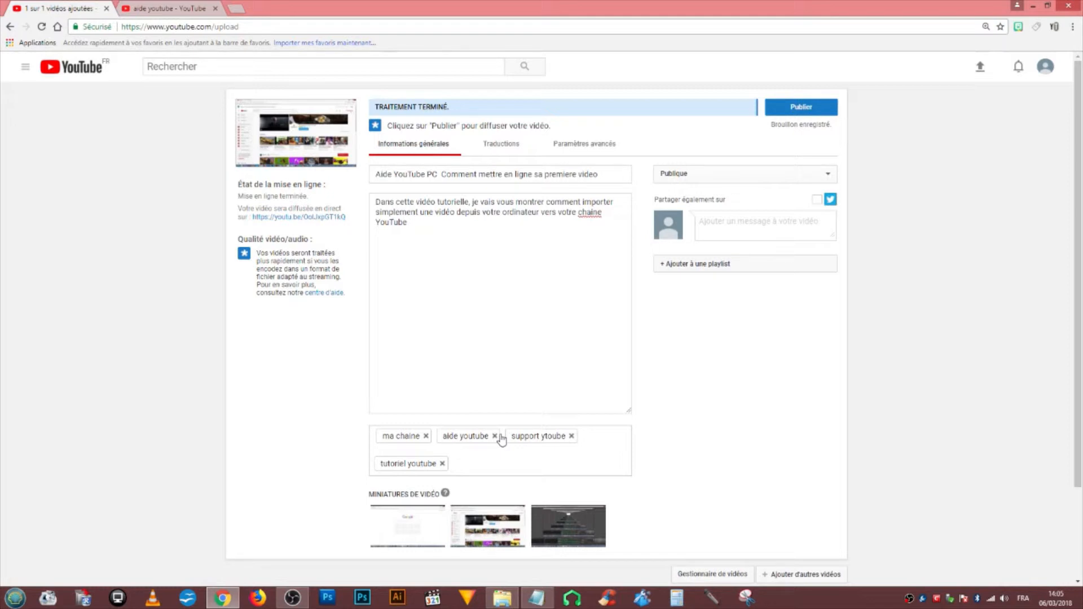
Add the tags "importer video youtube", "publier video youtube" and "comment youtube" to the video
{"action": "type", "text": "importer video youtube"}
{"action": "key", "text": "Return"}
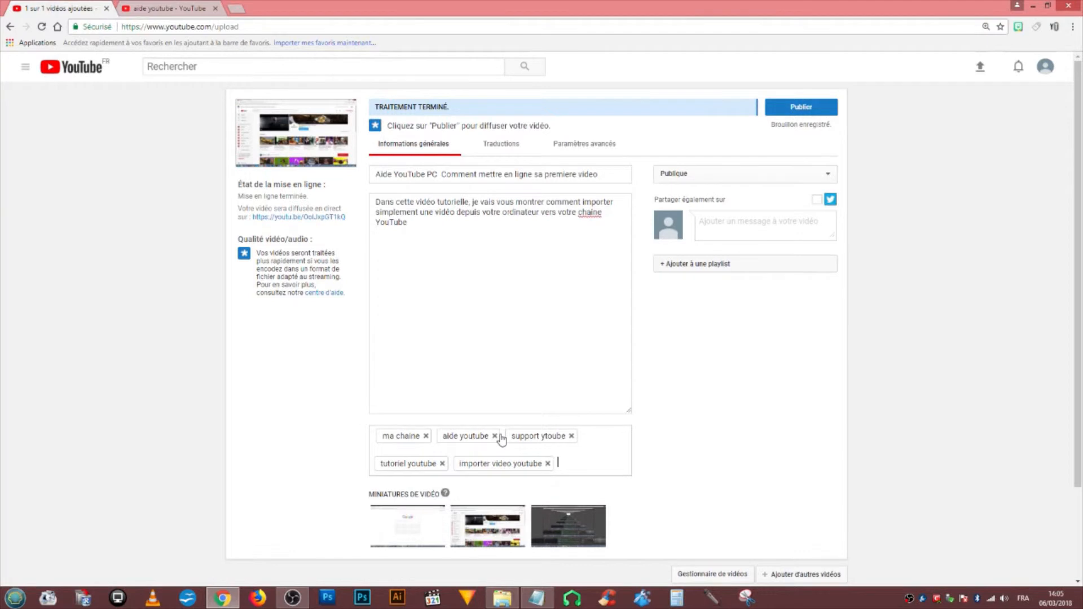
{"action": "type", "text": "publier video youtub"}
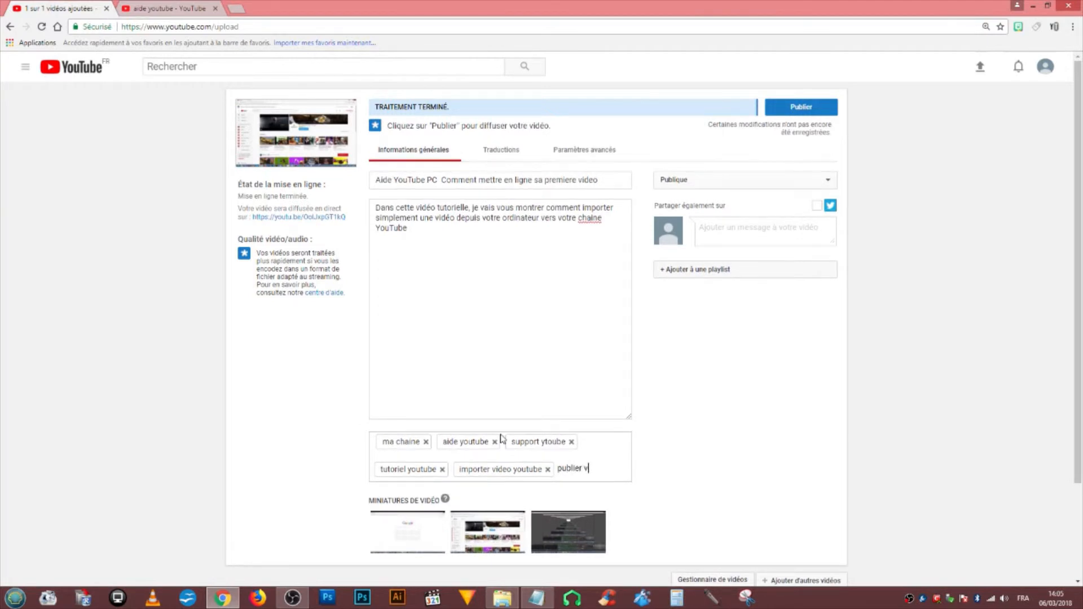
{"action": "type", "text": "e"}
{"action": "key", "text": "Return"}
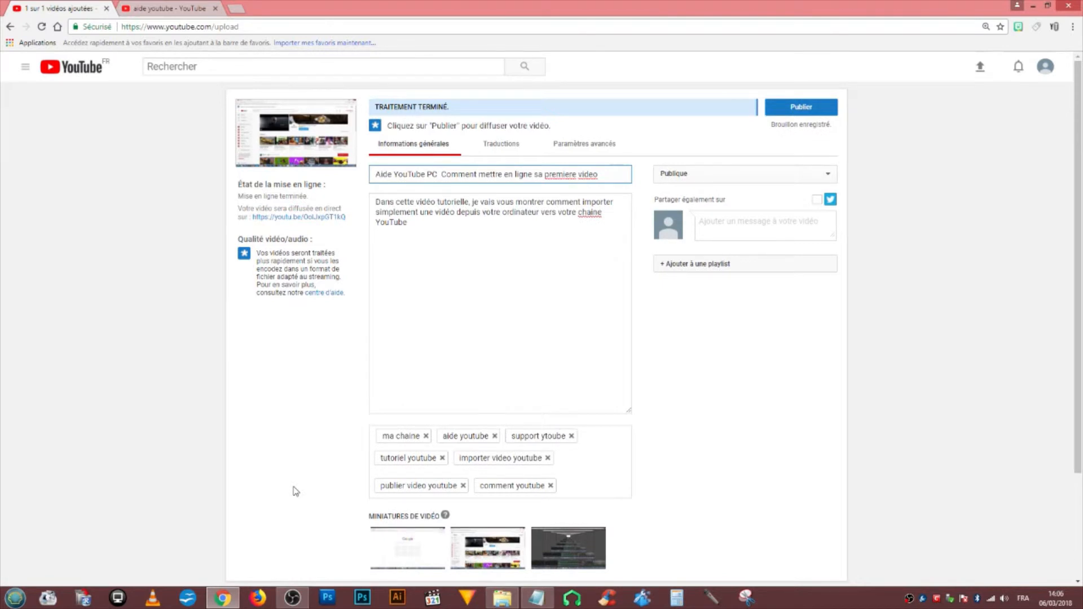
Look at the "aide youtube" search results again and examine the suggested thumbnails on the upload page
{"action": "left_click", "coordinate": [189, 9]}
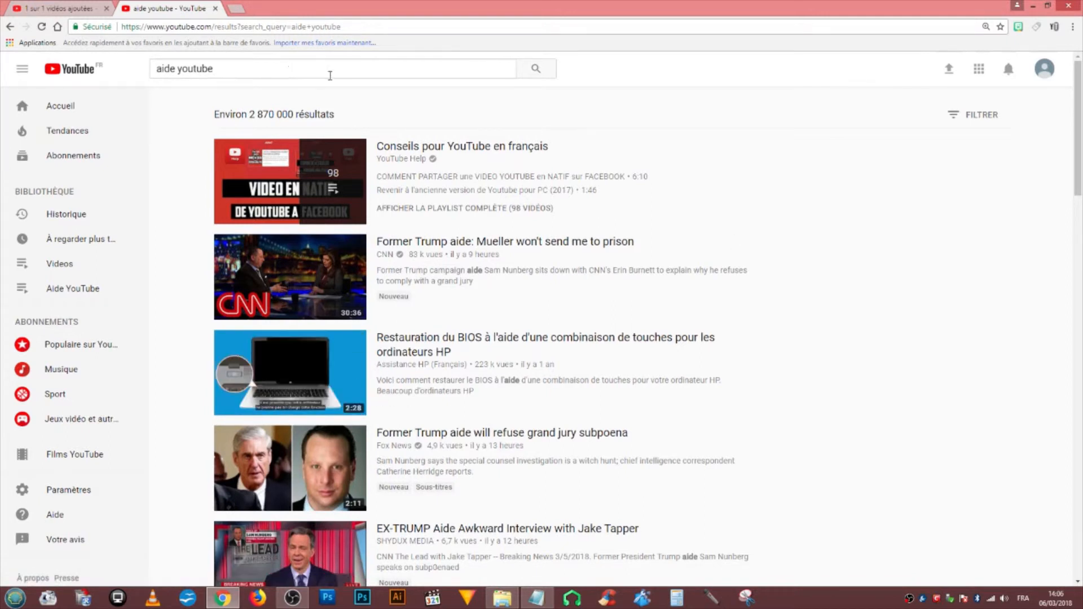
{"action": "left_click", "coordinate": [69, 9]}
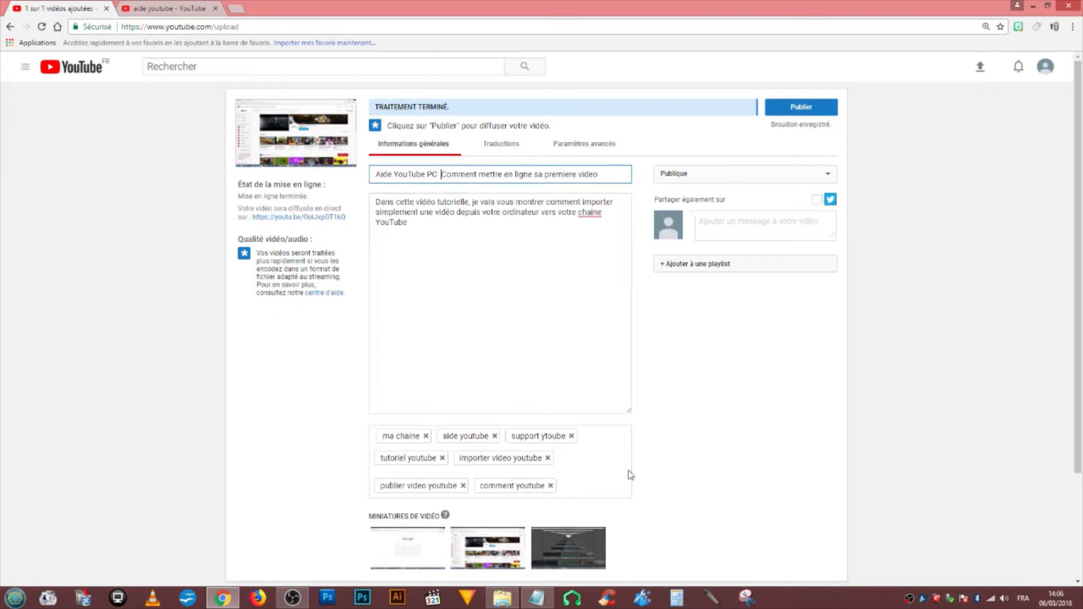
{"action": "scroll", "coordinate": [685, 543], "scroll_direction": "down", "scroll_amount": 1}
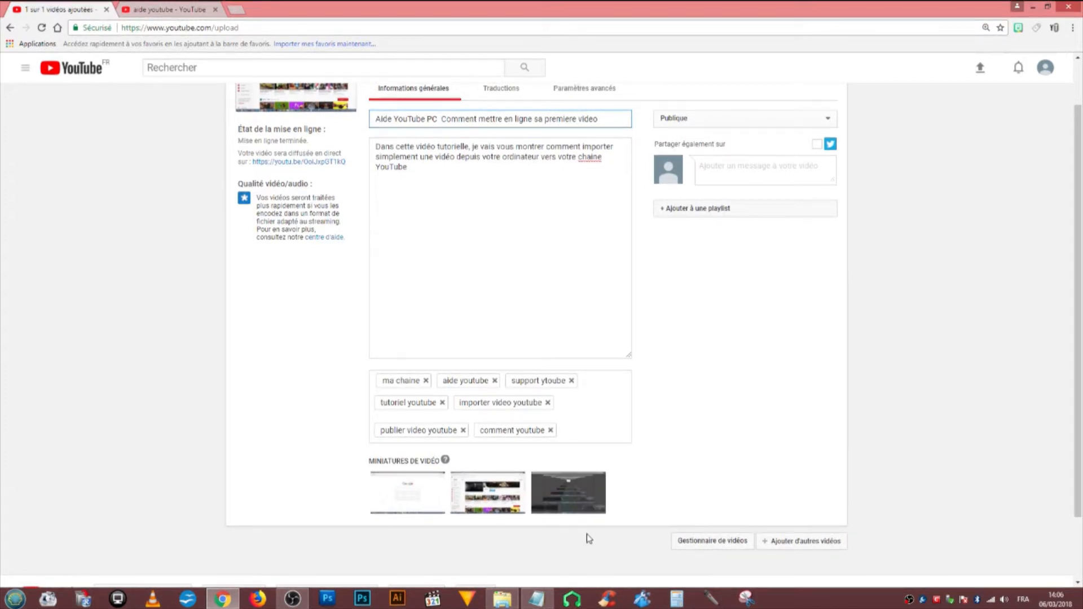
Switch to HitFilm Express and create a new project
{"action": "left_click", "coordinate": [473, 601]}
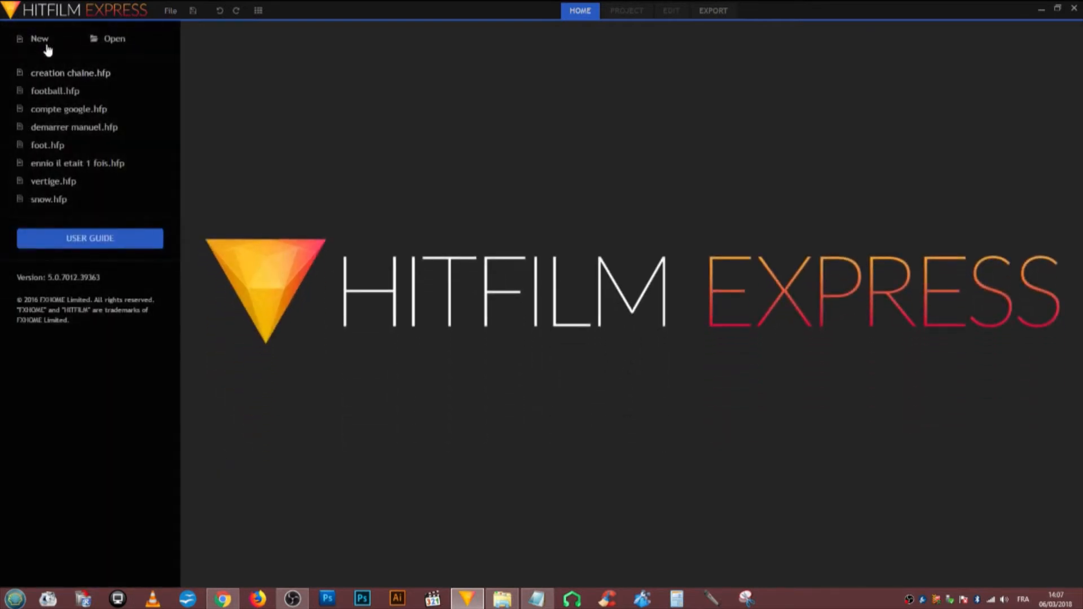
{"action": "left_click", "coordinate": [39, 41]}
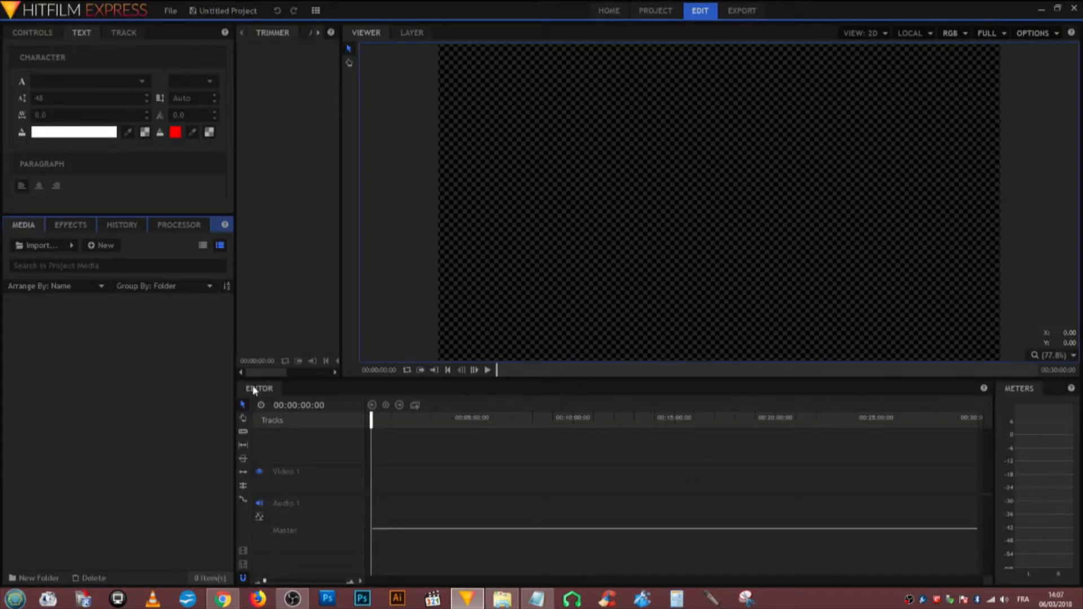
Preview the title PNG in the OBS folder and import it with "Aide YouTube PC- Comment mettre en ligne sa premiere video.mp4" into the project media
{"action": "left_click", "coordinate": [502, 599]}
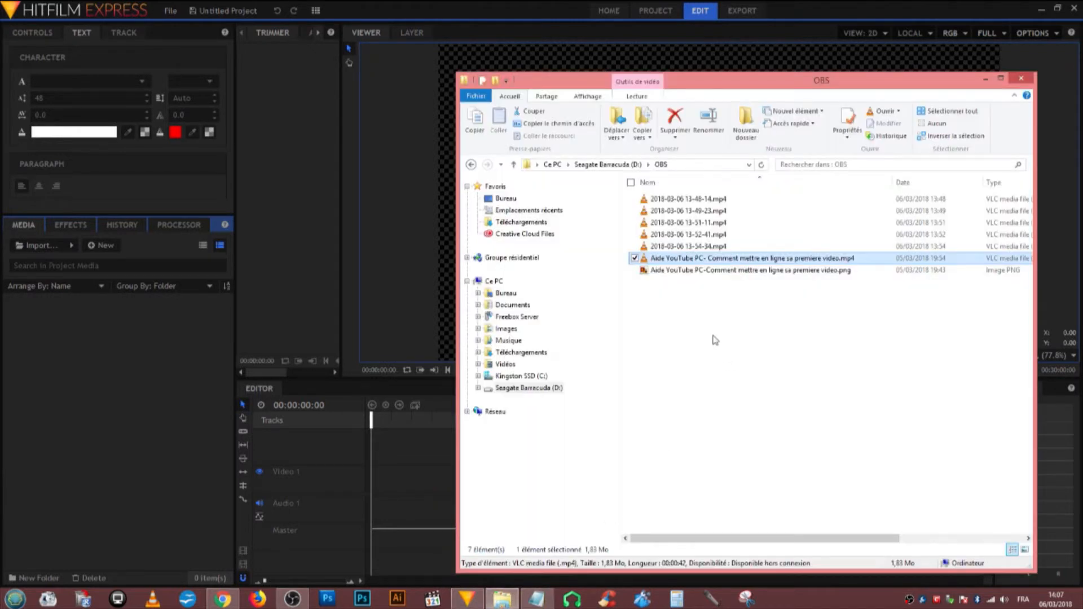
{"action": "double_click", "coordinate": [745, 271]}
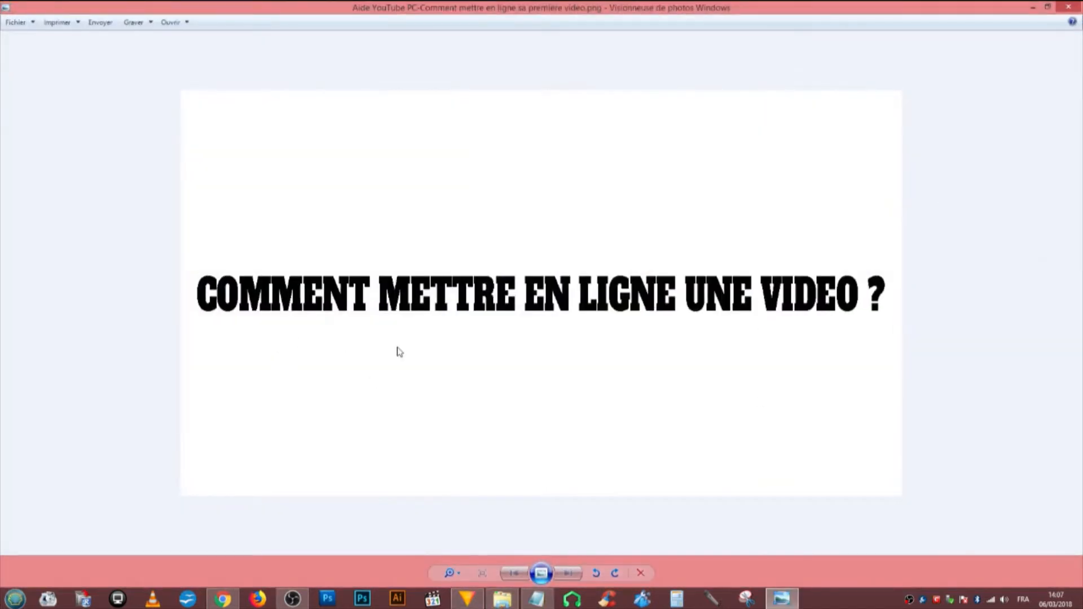
{"action": "left_click", "coordinate": [1068, 7]}
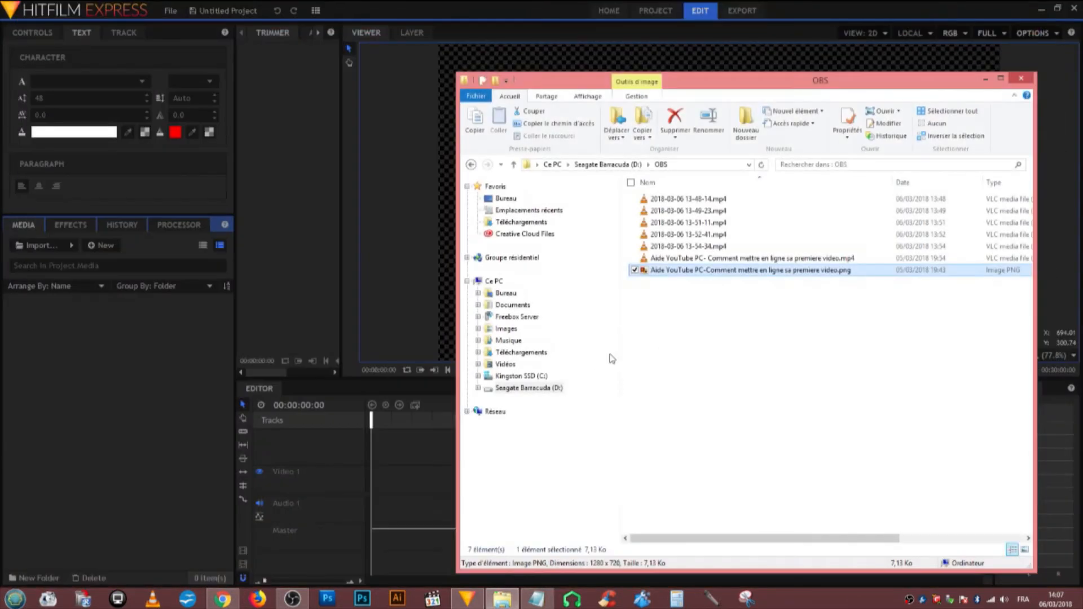
{"action": "left_click_drag", "start_coordinate": [745, 270], "coordinate": [124, 307]}
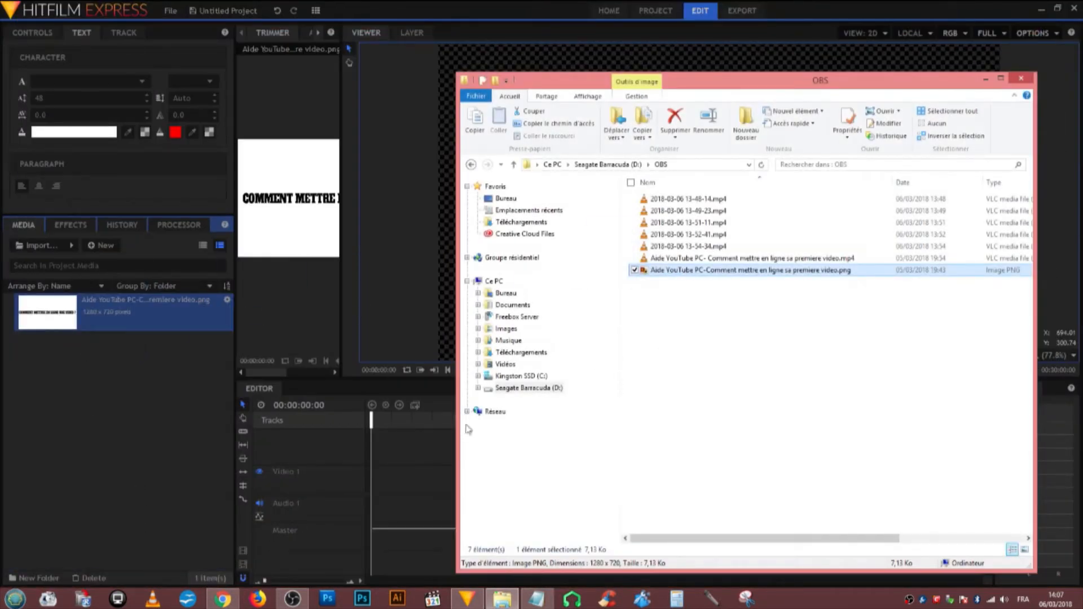
{"action": "left_click", "coordinate": [680, 316]}
{"action": "left_click_drag", "start_coordinate": [733, 258], "coordinate": [135, 457]}
Place the title image at the start of the Video 1 track with the MP4 clip directly behind it
{"action": "left_click_drag", "start_coordinate": [50, 333], "coordinate": [101, 320]}
{"action": "left_click_drag", "start_coordinate": [61, 353], "coordinate": [138, 395]}
{"action": "left_click_drag", "start_coordinate": [59, 314], "coordinate": [375, 485]}
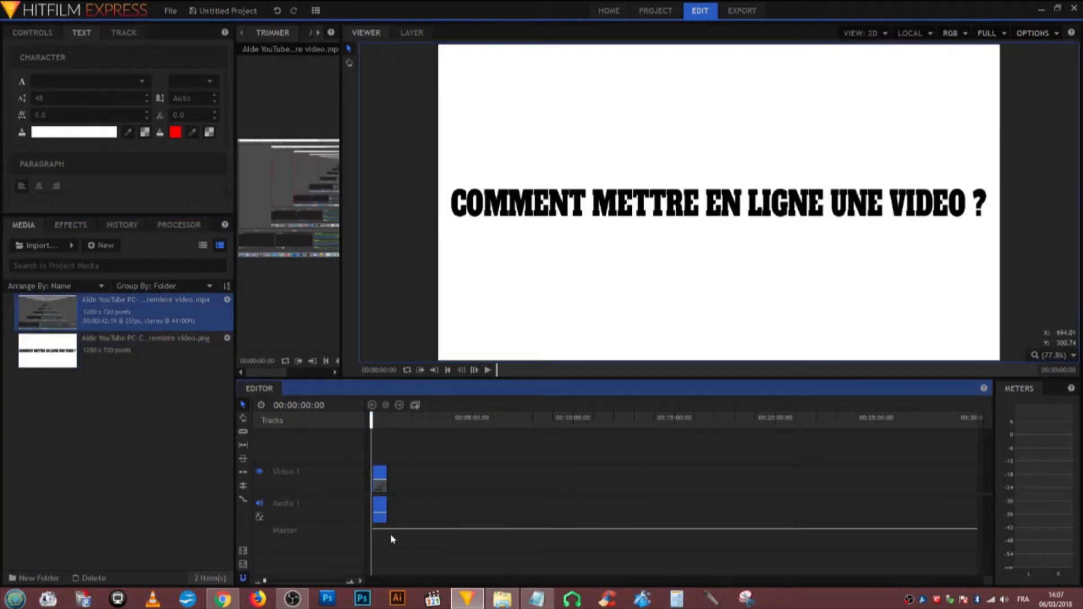
{"action": "left_click", "coordinate": [352, 579]}
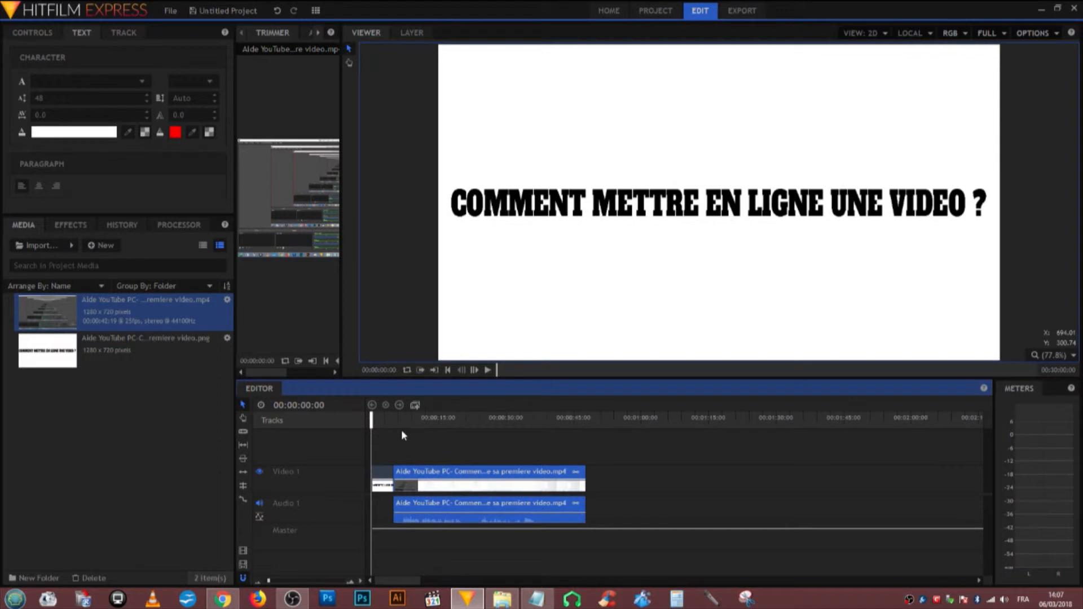
Check the speed and duration settings of the title image clip on the timeline
{"action": "left_click", "coordinate": [381, 475]}
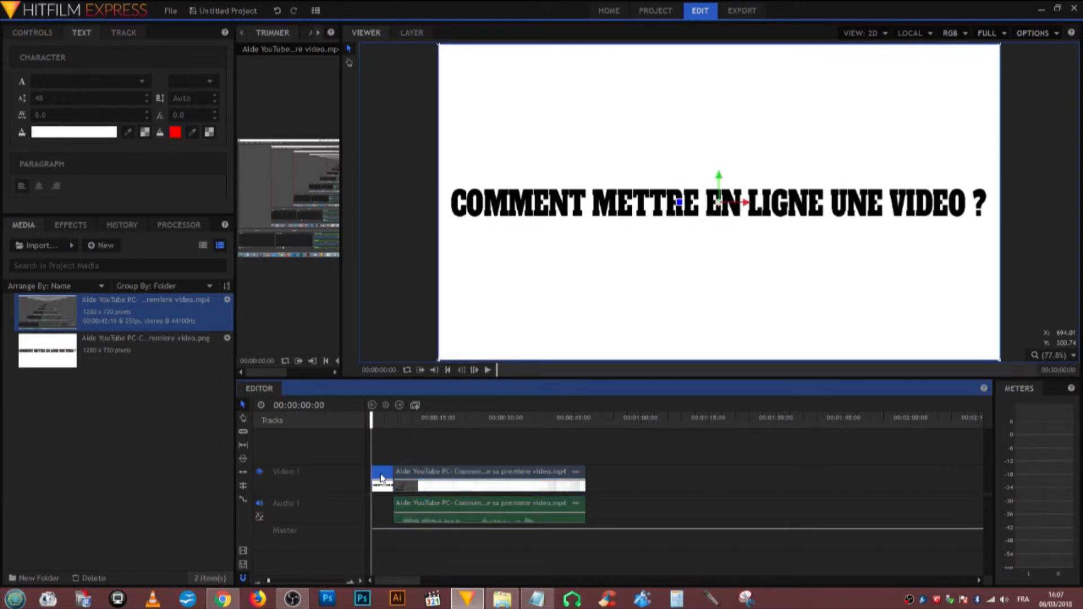
{"action": "right_click", "coordinate": [380, 475]}
{"action": "left_click", "coordinate": [438, 333]}
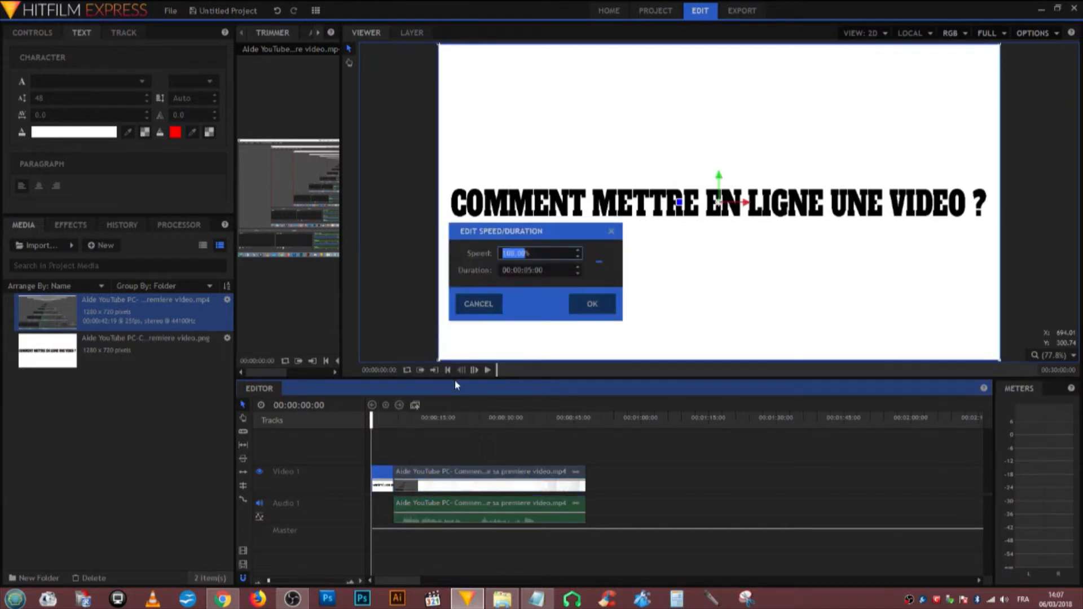
{"action": "left_click", "coordinate": [596, 308]}
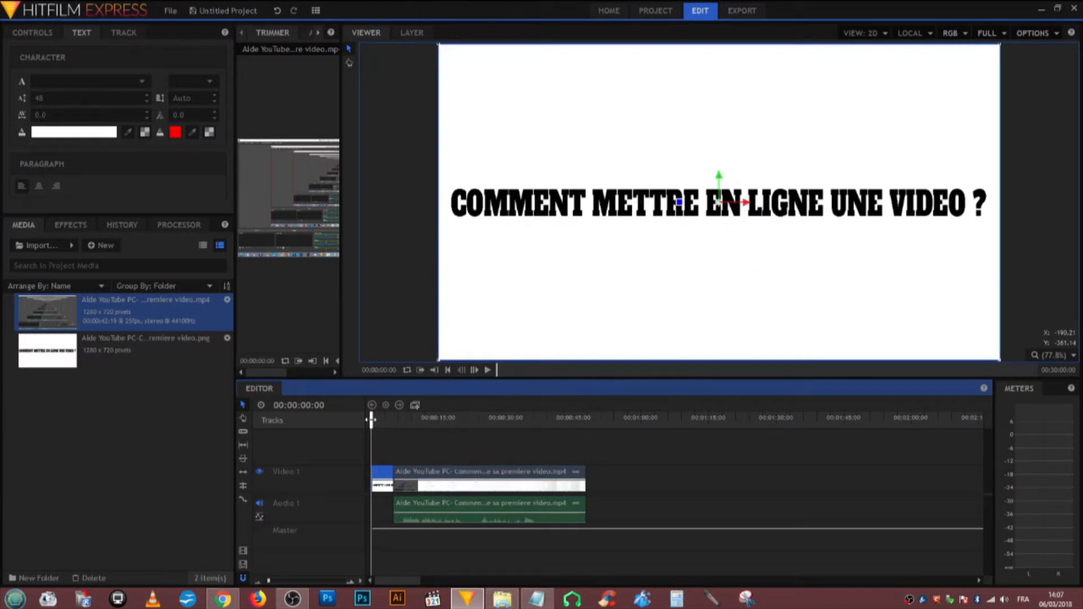
Play the title image section and scrub past its end to check the transition into the video
{"action": "left_click", "coordinate": [488, 373]}
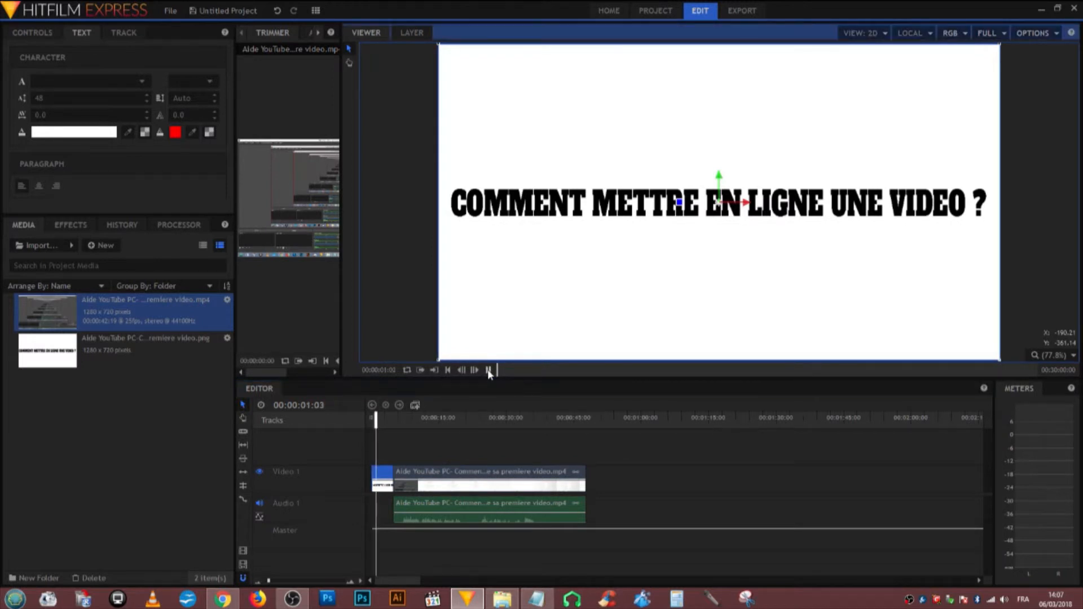
{"action": "left_click", "coordinate": [488, 370]}
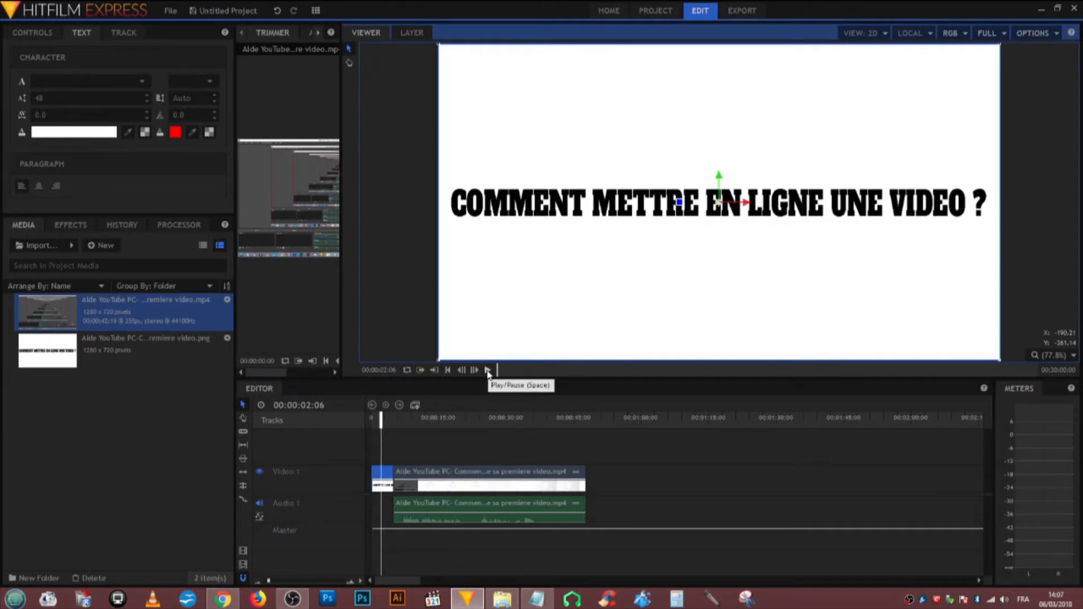
{"action": "mouse_move", "coordinate": [302, 602]}
{"action": "left_click_drag", "start_coordinate": [382, 420], "coordinate": [396, 422]}
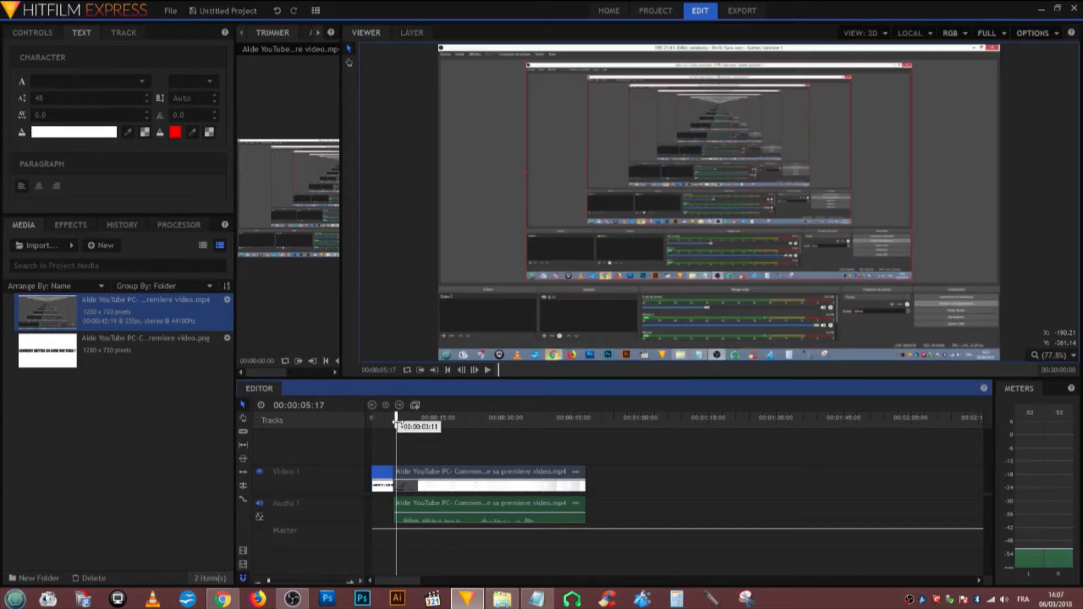
Switch to Chrome, preview the title PNG from the OBS folder, and return to the YouTube upload page
{"action": "left_click", "coordinate": [223, 599]}
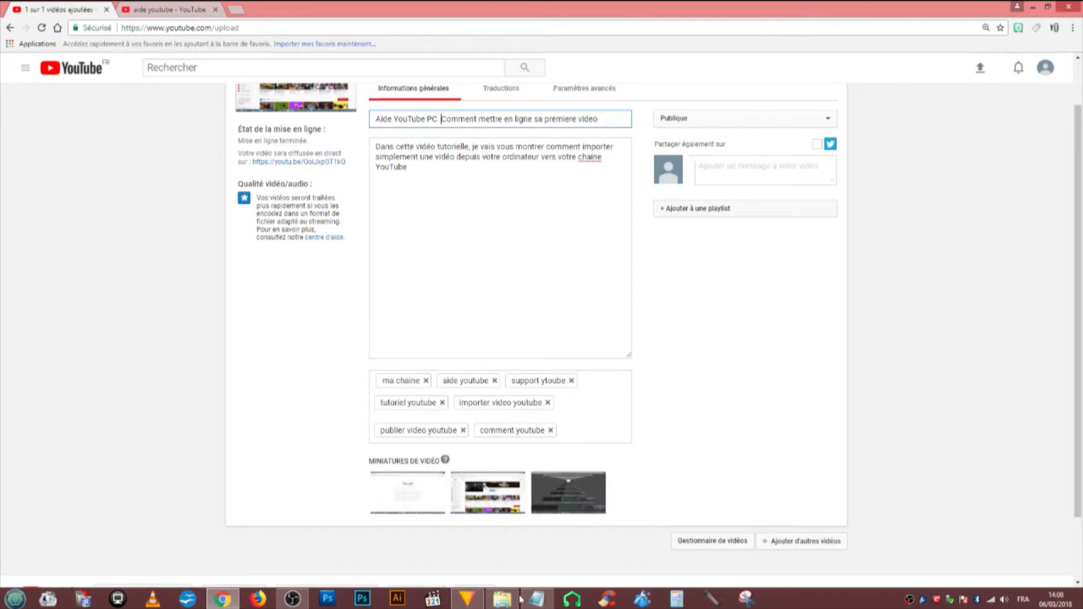
{"action": "mouse_move", "coordinate": [440, 604]}
{"action": "left_click", "coordinate": [502, 599]}
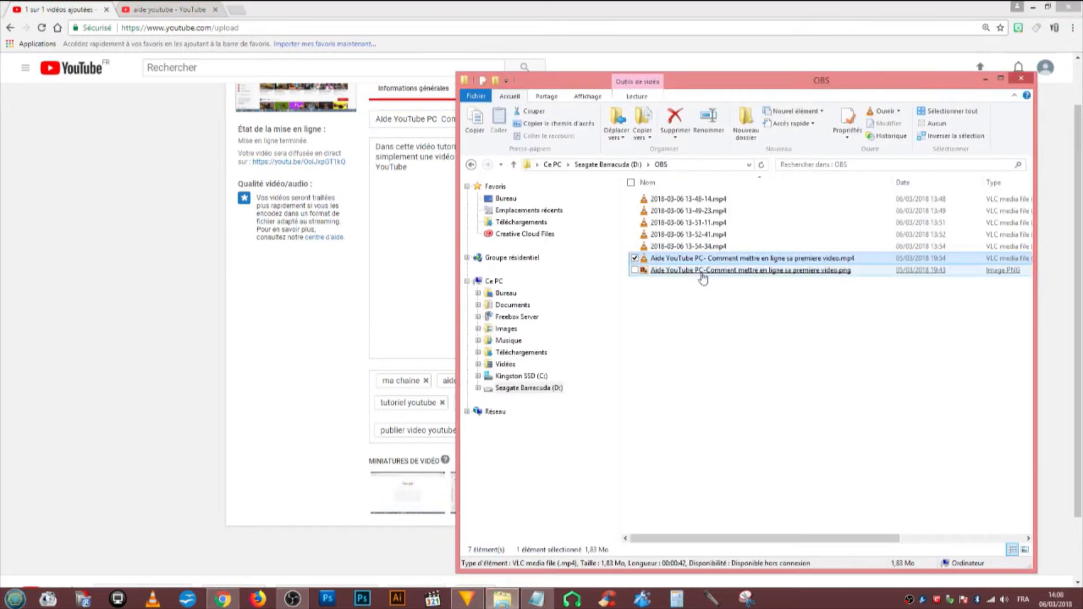
{"action": "double_click", "coordinate": [736, 269]}
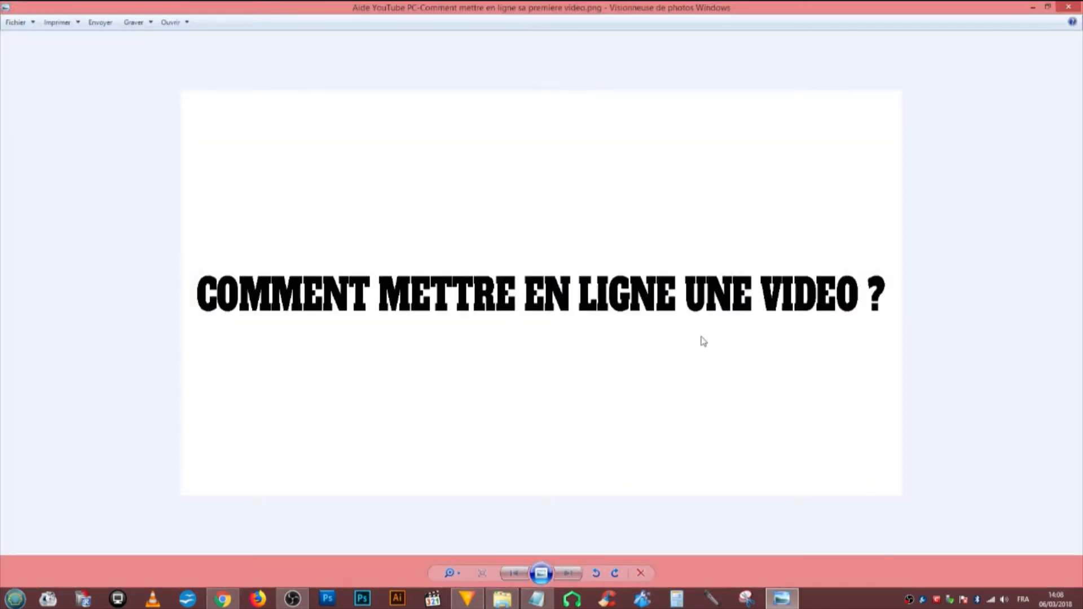
{"action": "left_click", "coordinate": [1068, 7]}
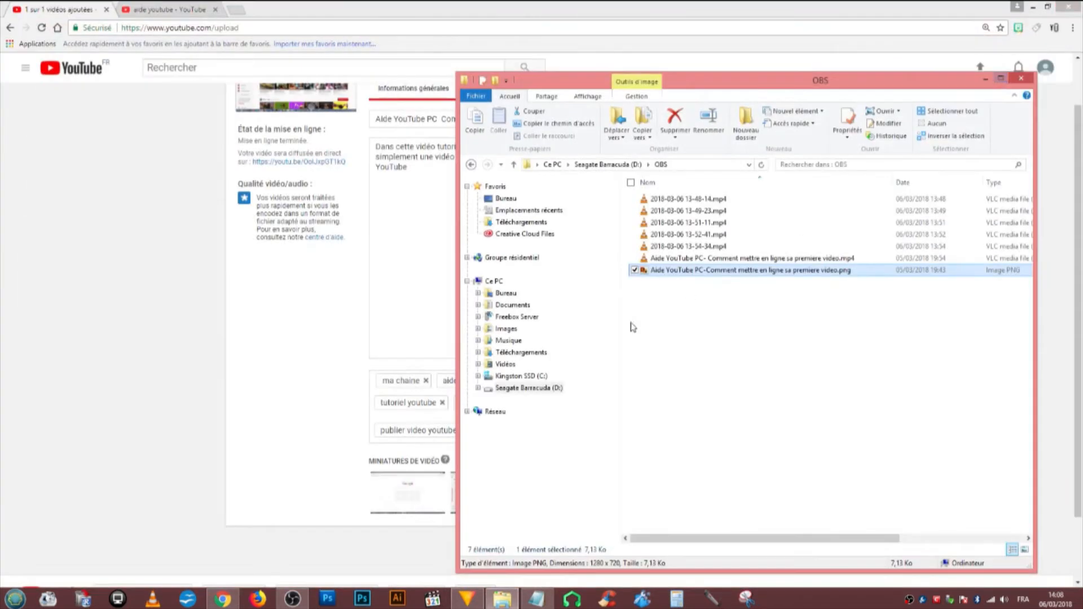
{"action": "left_click", "coordinate": [219, 361]}
Open the channel's État et fonctionnalités page in Creator Studio and examine the custom thumbnails status
{"action": "left_click", "coordinate": [194, 10]}
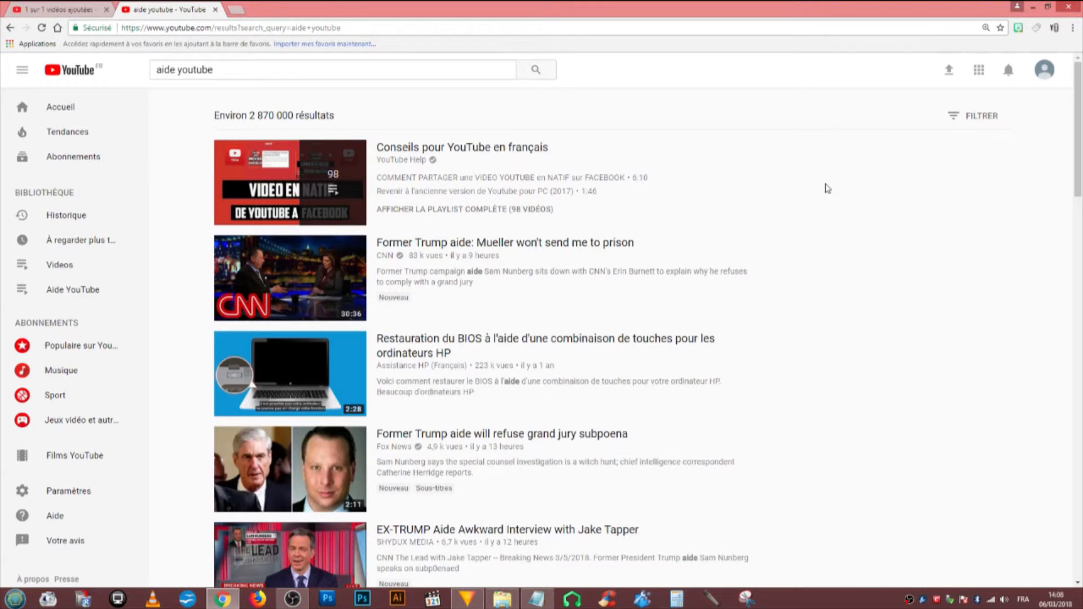
{"action": "left_click", "coordinate": [1044, 69]}
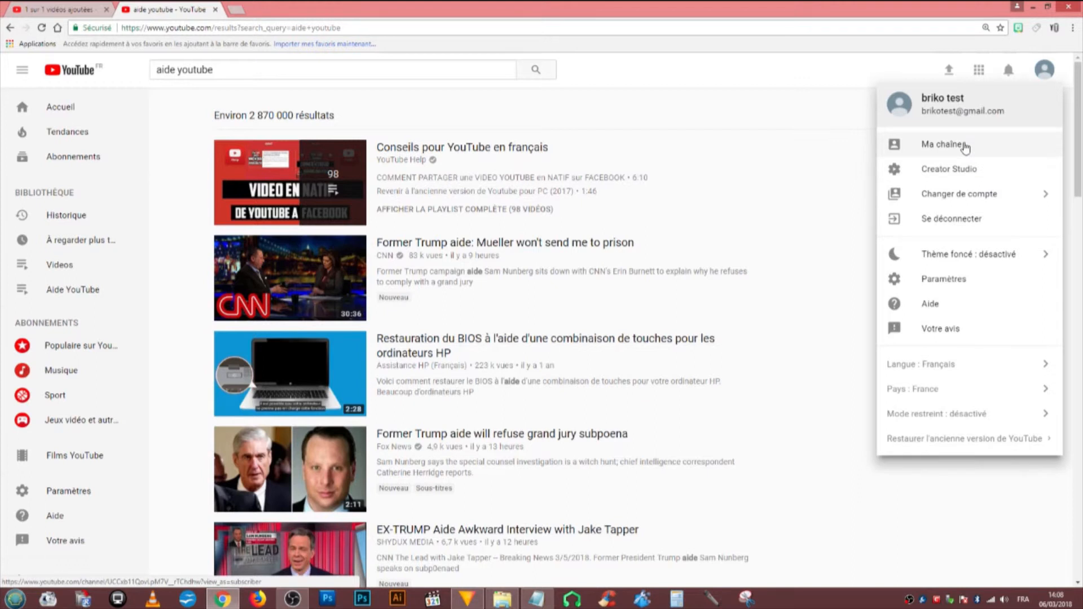
{"action": "left_click", "coordinate": [962, 170]}
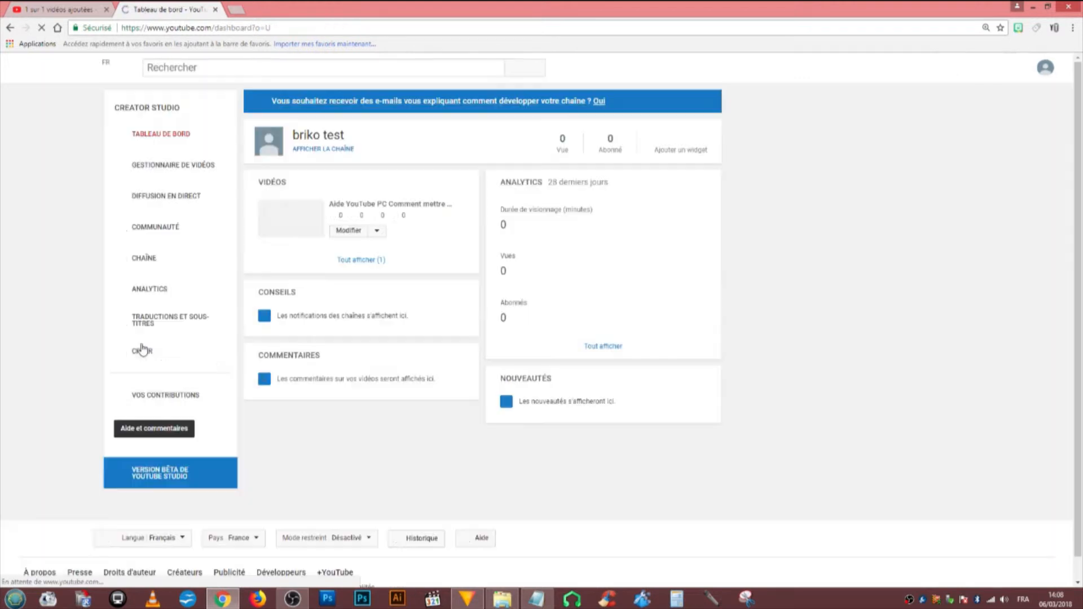
{"action": "left_click", "coordinate": [144, 259]}
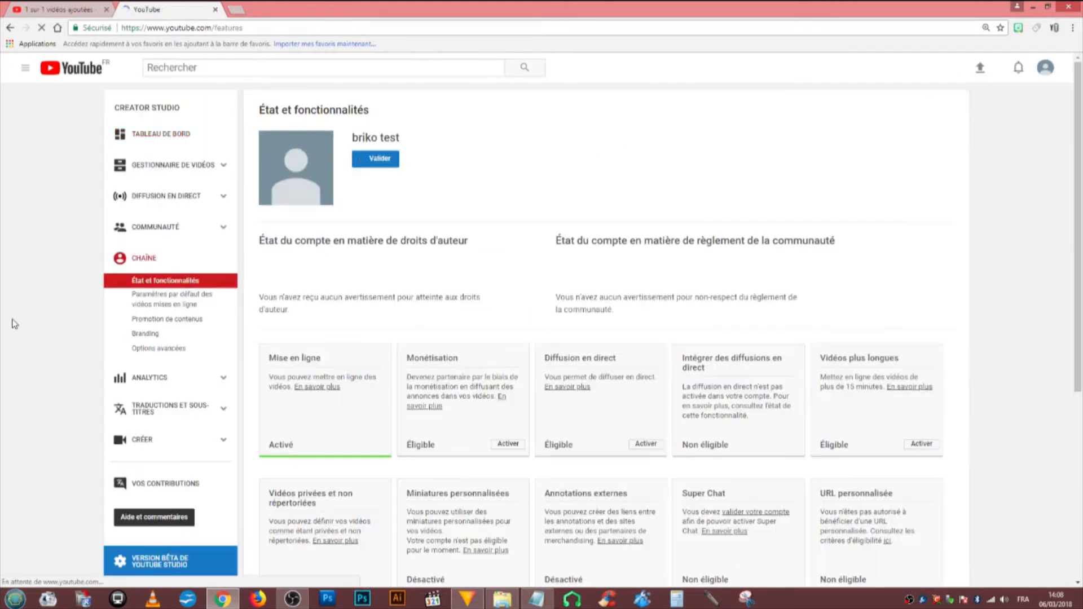
{"action": "scroll", "coordinate": [66, 429], "scroll_direction": "down", "scroll_amount": 3}
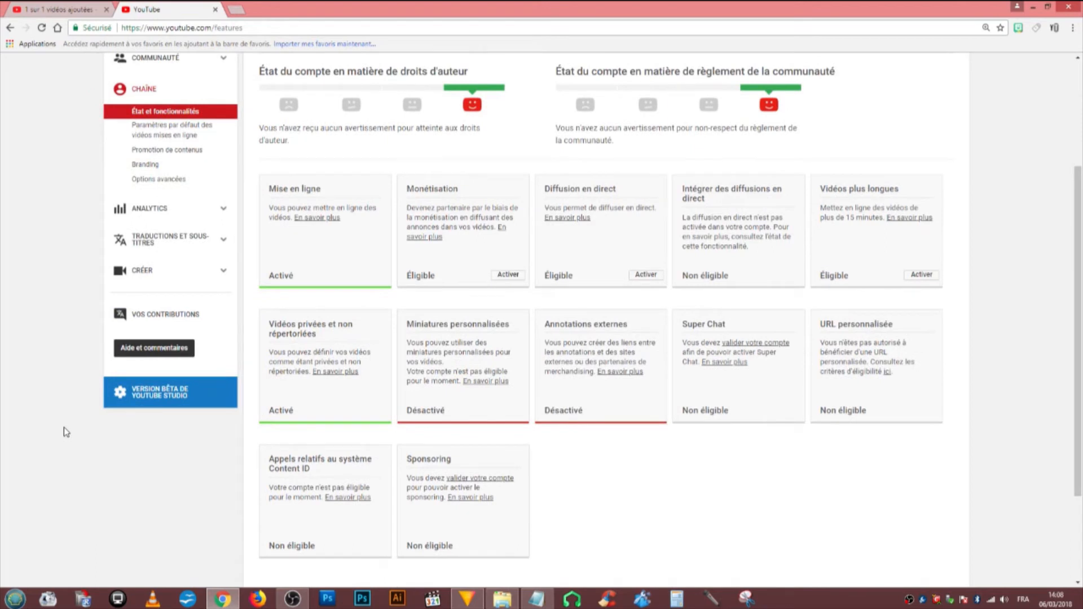
{"action": "scroll", "coordinate": [64, 428], "scroll_direction": "down", "scroll_amount": 2}
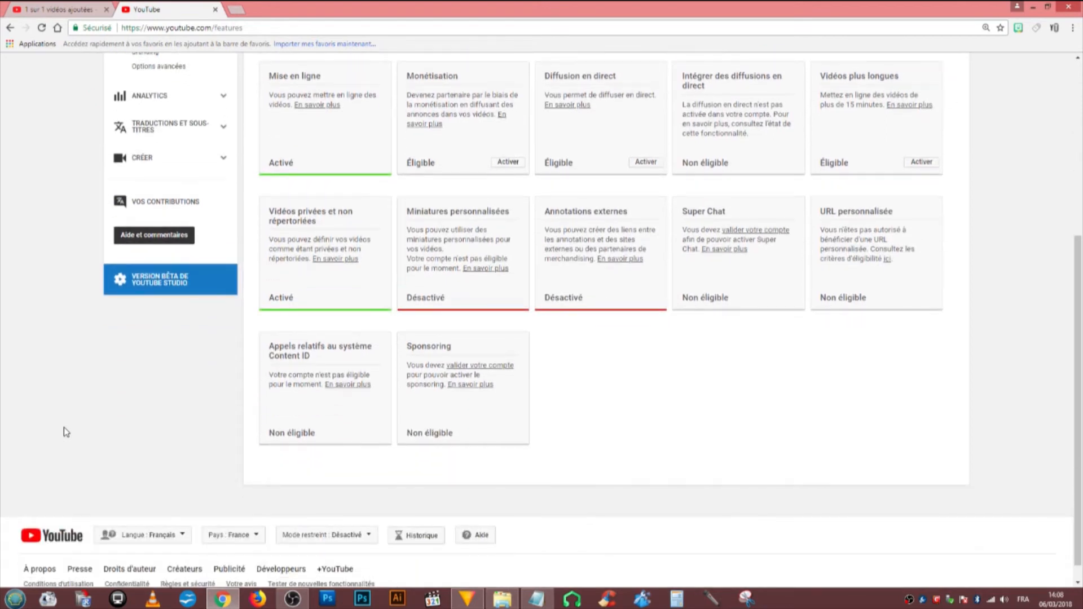
{"action": "scroll", "coordinate": [66, 432], "scroll_direction": "up", "scroll_amount": 1}
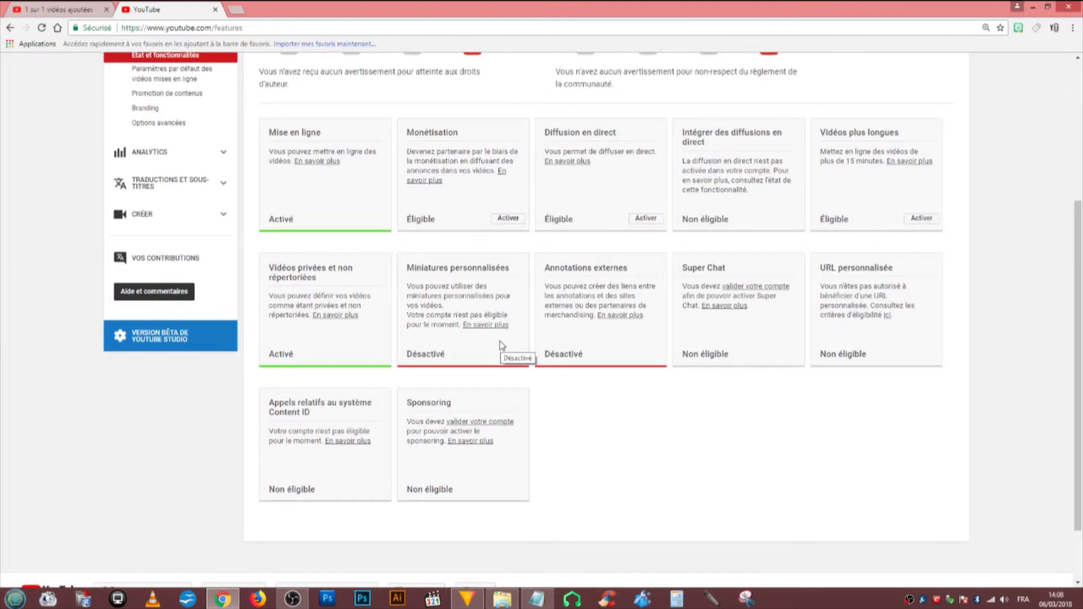
Open the help article about the Miniatures personnalisées feature in a separate tab and read through it
{"action": "right_click", "coordinate": [499, 324]}
{"action": "left_click", "coordinate": [535, 333]}
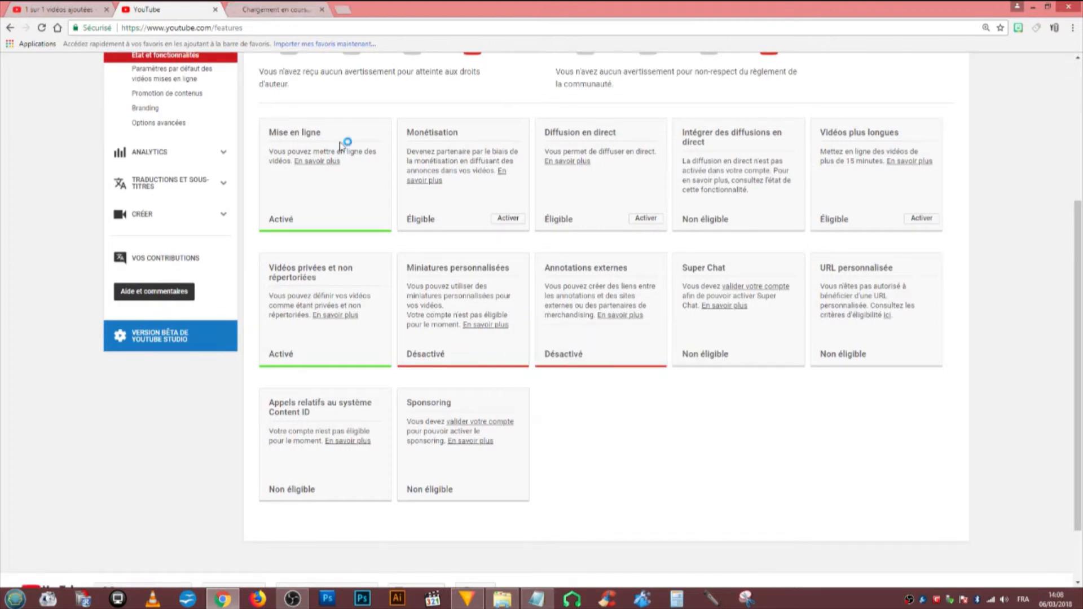
{"action": "left_click", "coordinate": [276, 9]}
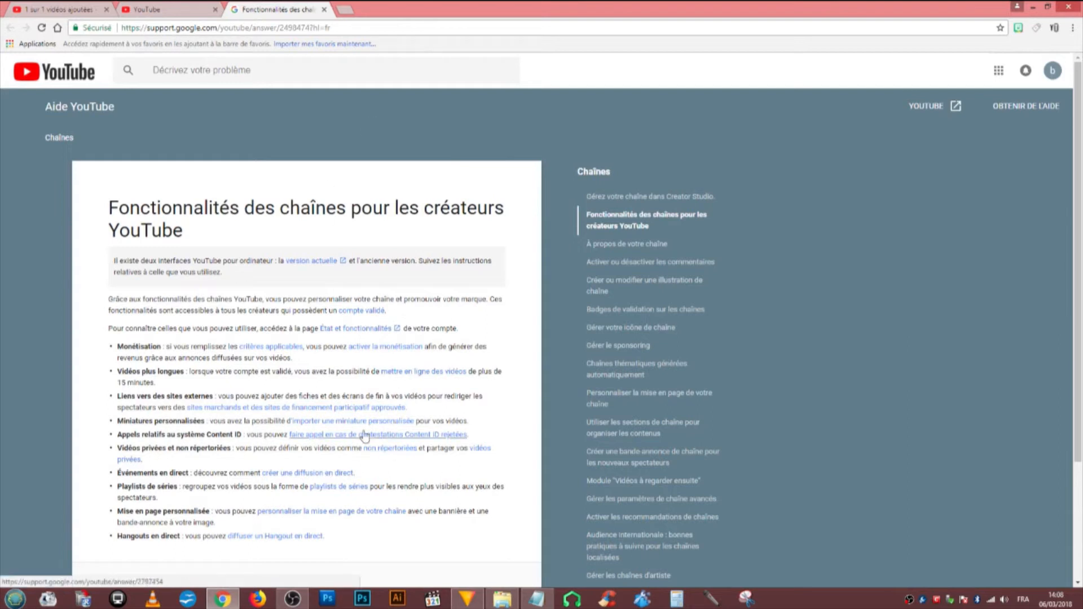
{"action": "scroll", "coordinate": [316, 435], "scroll_direction": "down", "scroll_amount": 2}
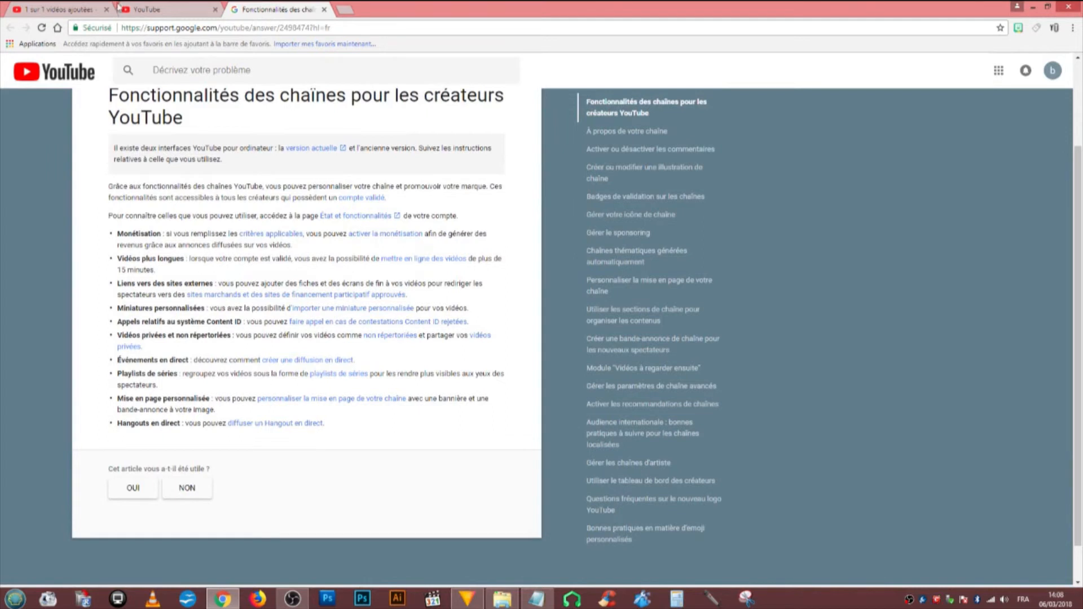
Return to the video upload page, set the visibility to Planifiée and review the available publication time zones
{"action": "left_click", "coordinate": [56, 9]}
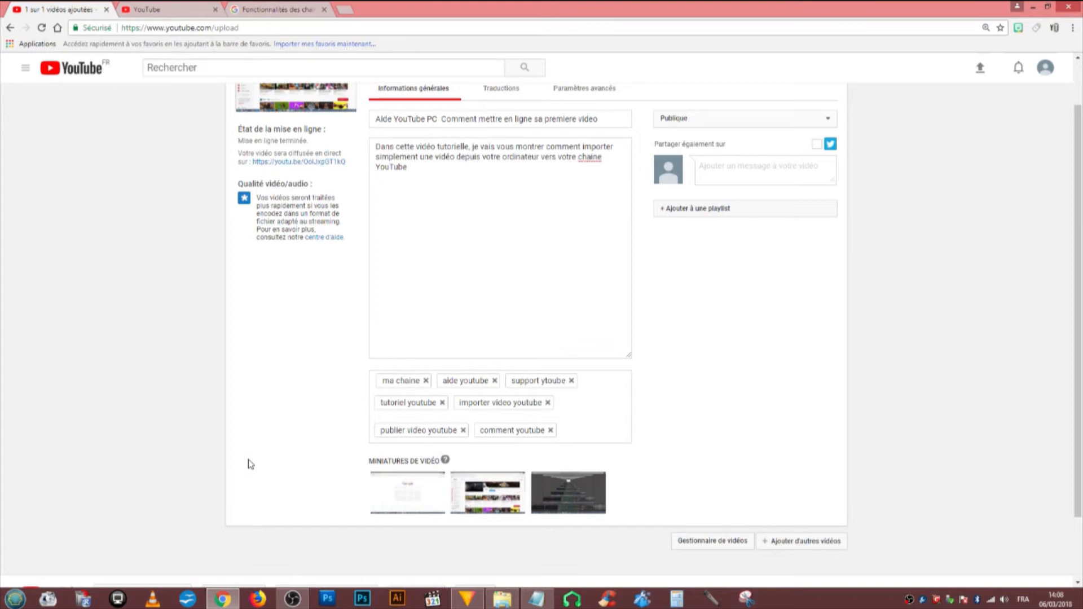
{"action": "scroll", "coordinate": [804, 424], "scroll_direction": "up", "scroll_amount": 1}
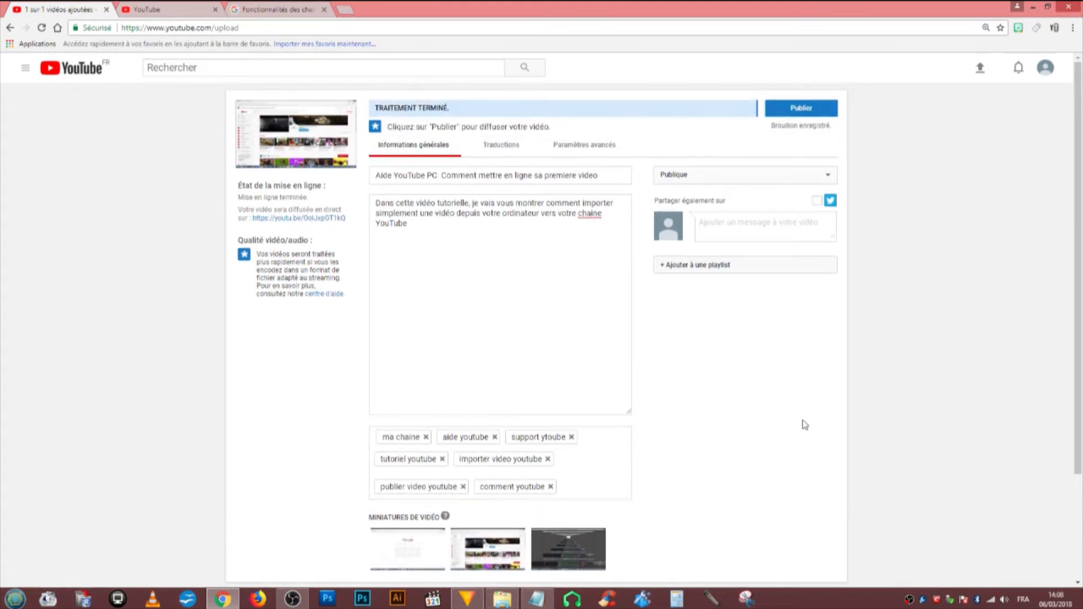
{"action": "left_click", "coordinate": [829, 176]}
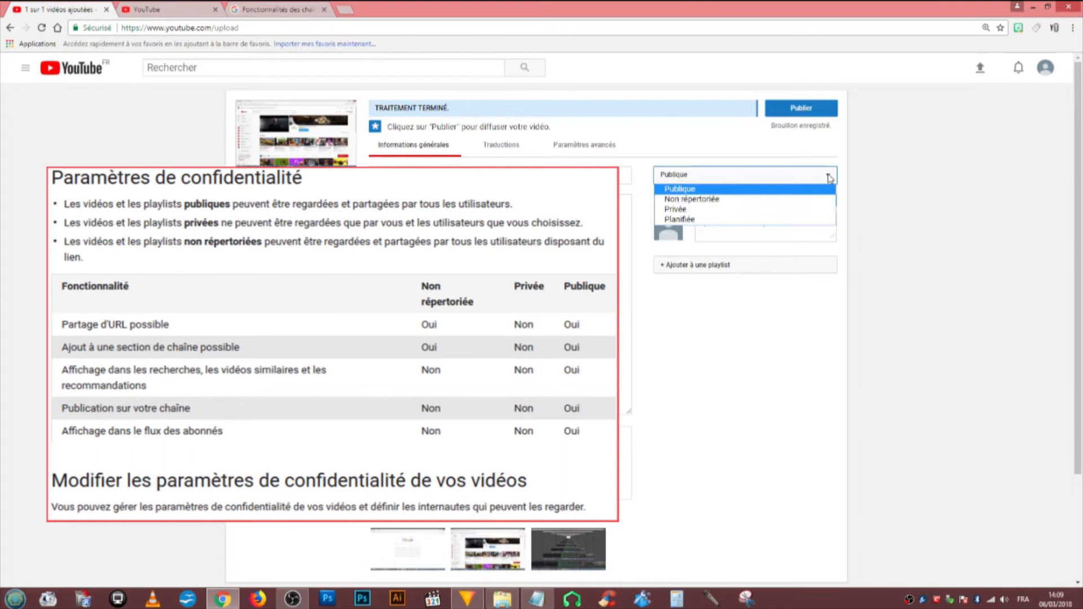
{"action": "left_click", "coordinate": [693, 223]}
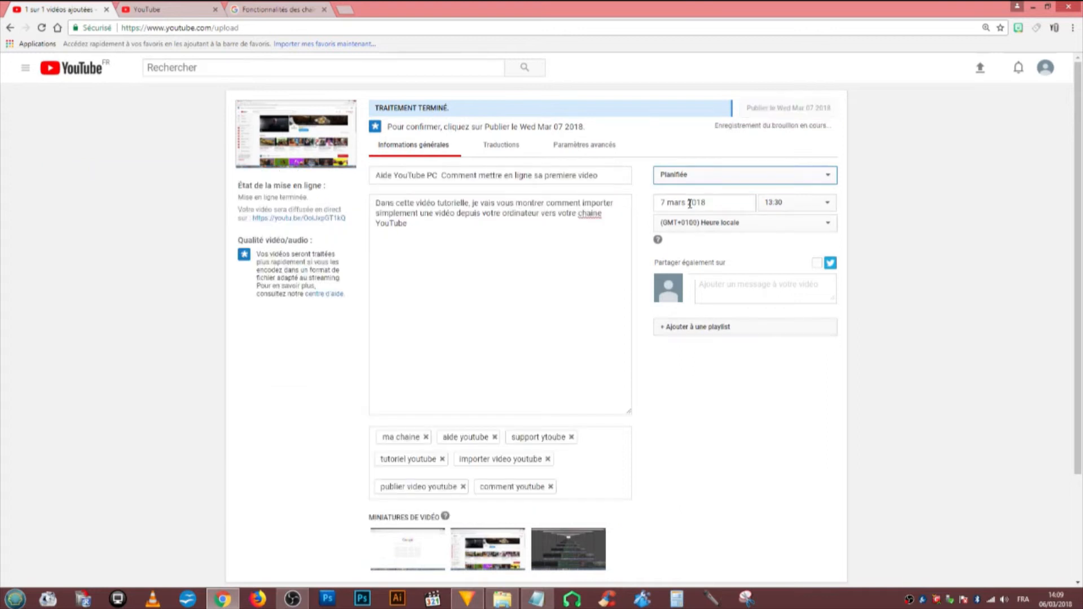
{"action": "left_click", "coordinate": [829, 225]}
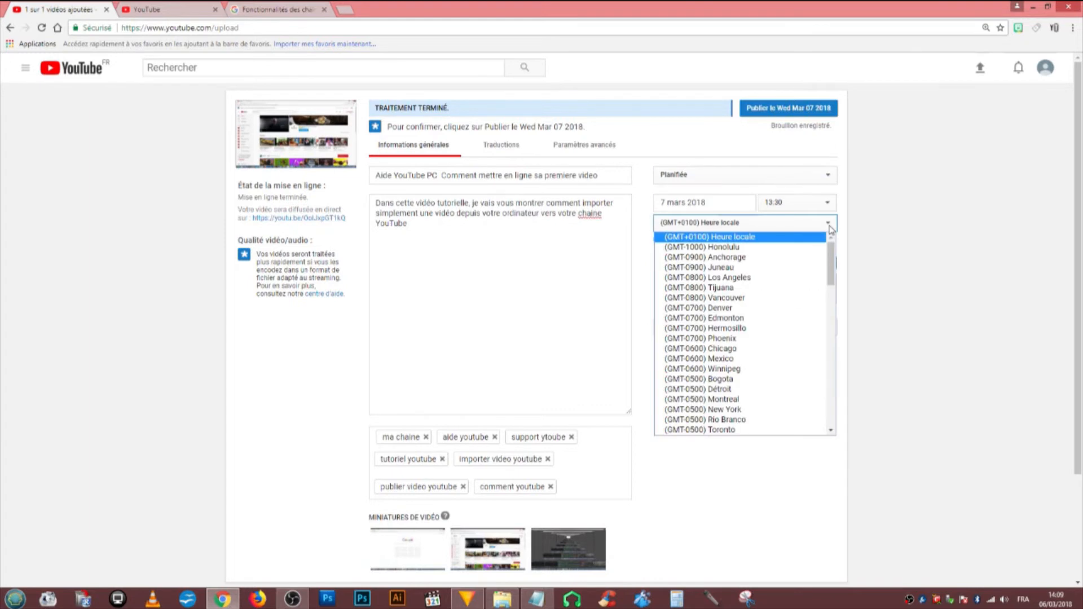
{"action": "left_click", "coordinate": [873, 240]}
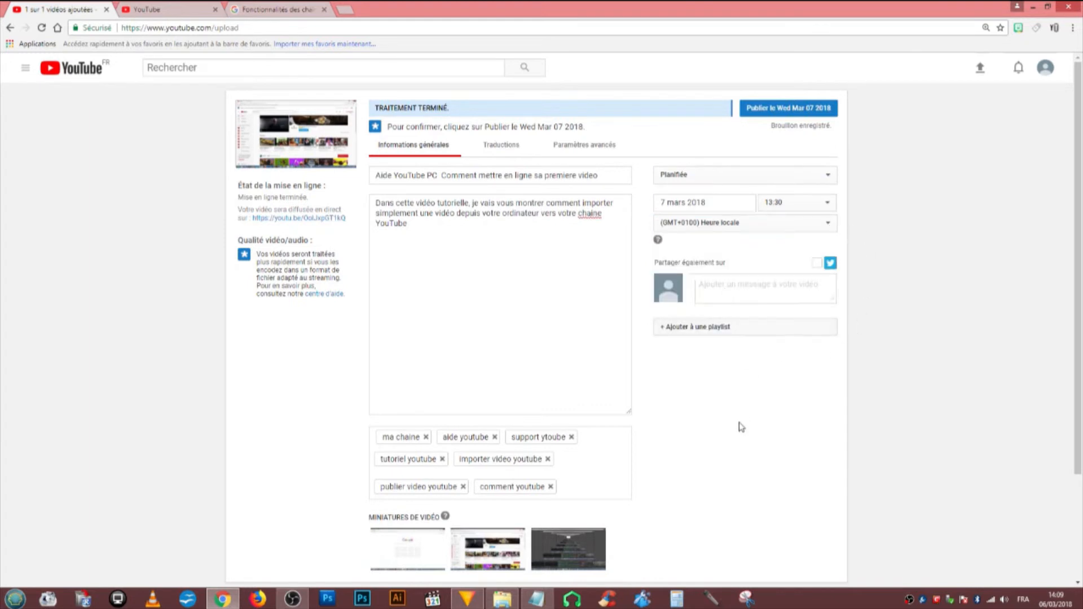
Check the Twitter account authorization for sharing the video, dismiss it and activate the share message field
{"action": "left_click", "coordinate": [830, 262]}
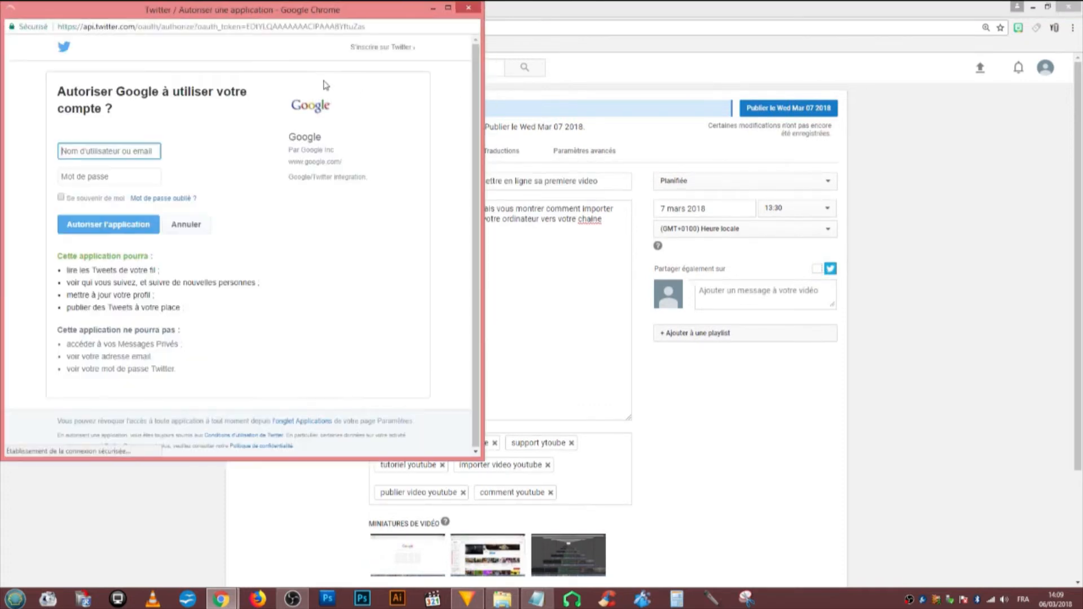
{"action": "left_click", "coordinate": [469, 8]}
{"action": "left_click", "coordinate": [737, 294]}
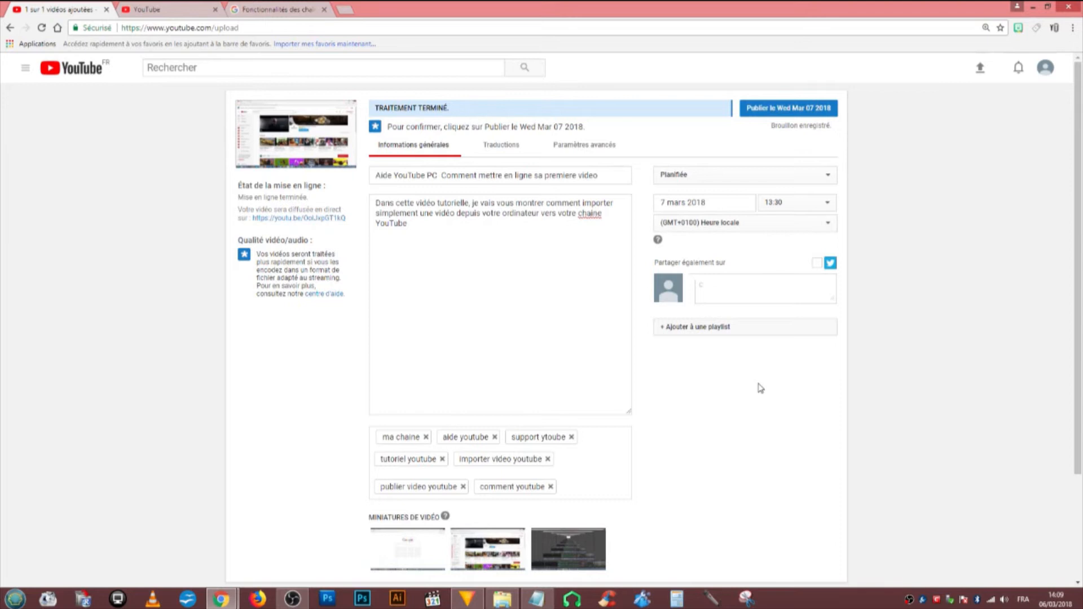
Add the video to the Aide YouTube and Videos playlists and set its visibility to Publique
{"action": "left_click", "coordinate": [713, 333]}
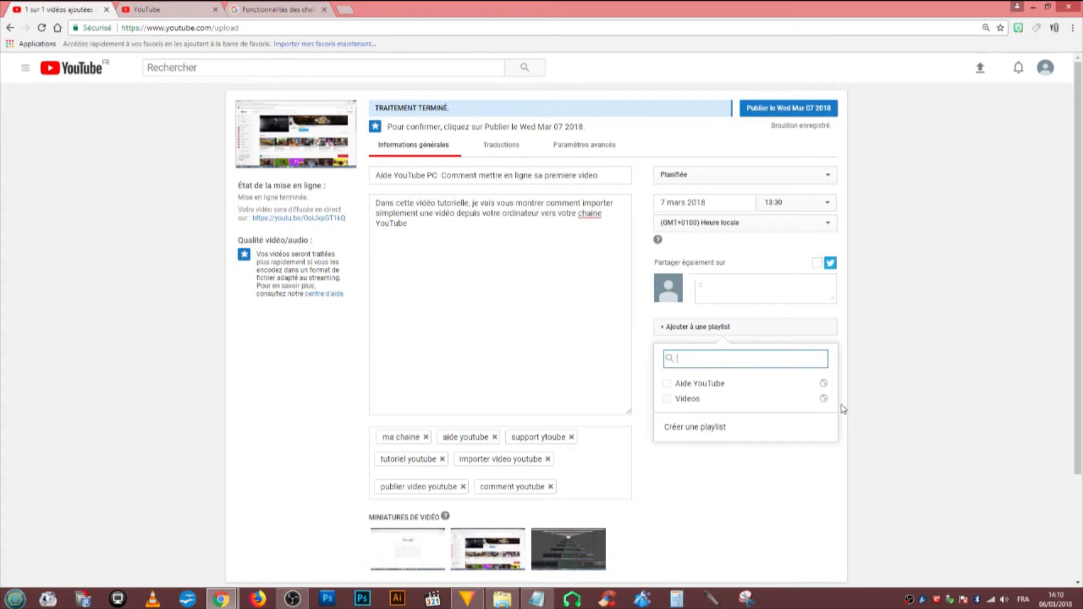
{"action": "left_click", "coordinate": [667, 386]}
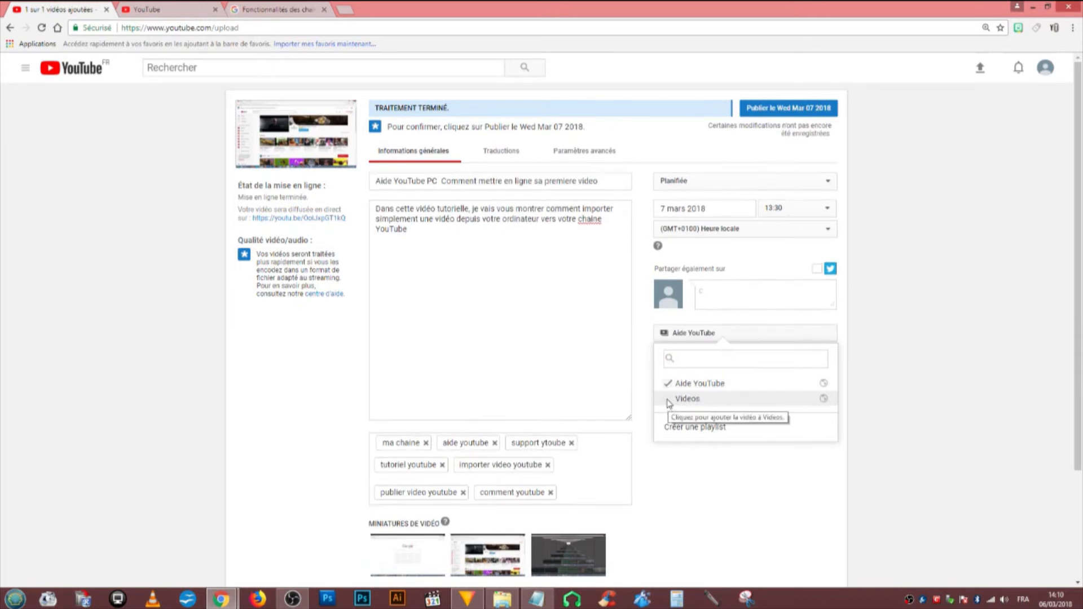
{"action": "left_click", "coordinate": [669, 401]}
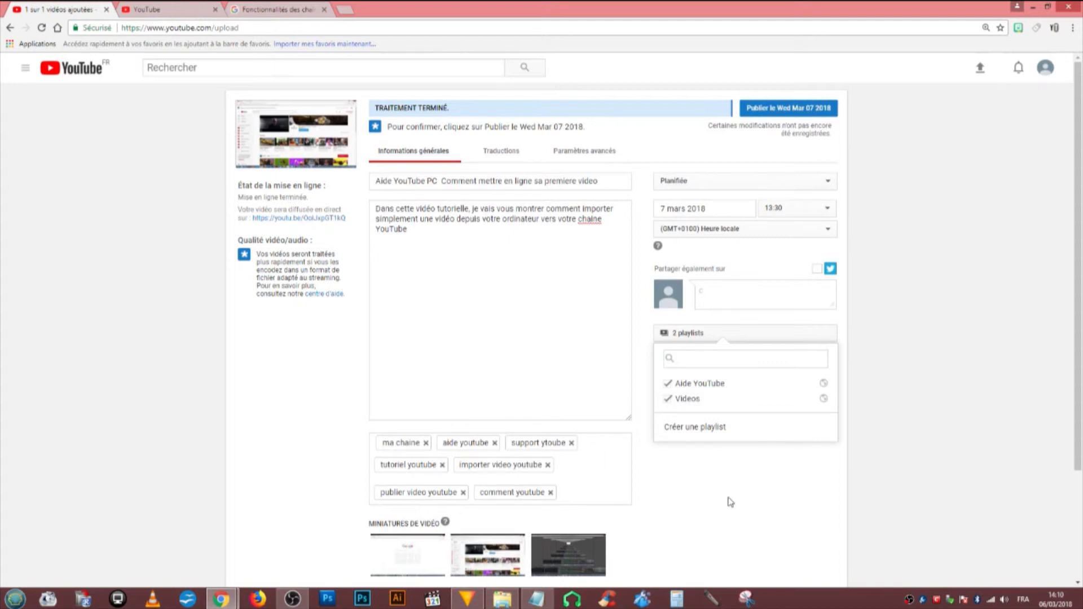
{"action": "left_click", "coordinate": [730, 502]}
{"action": "left_click", "coordinate": [696, 180]}
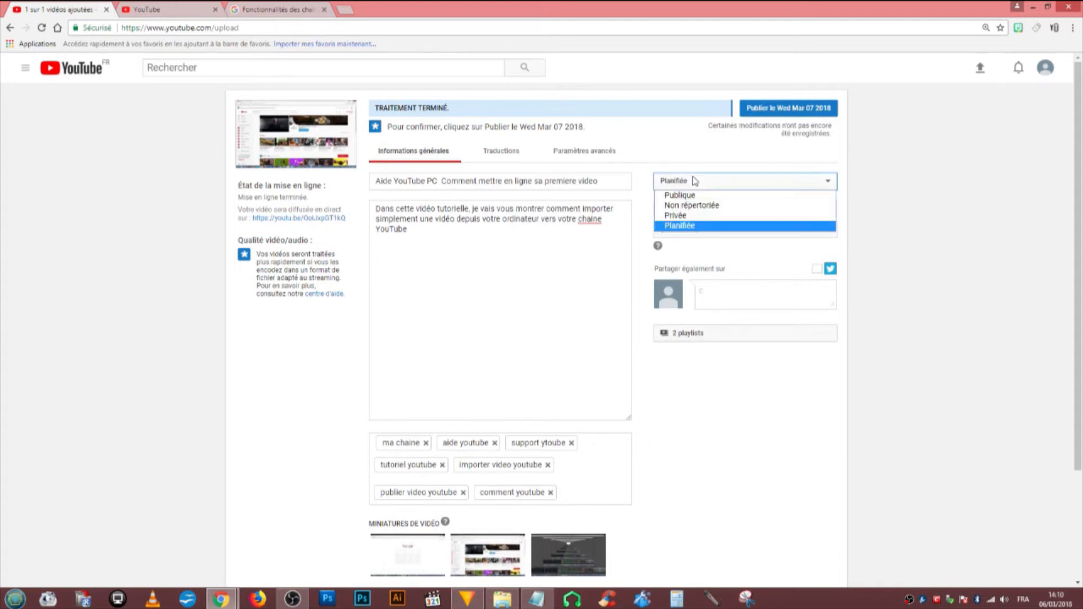
{"action": "left_click", "coordinate": [699, 199]}
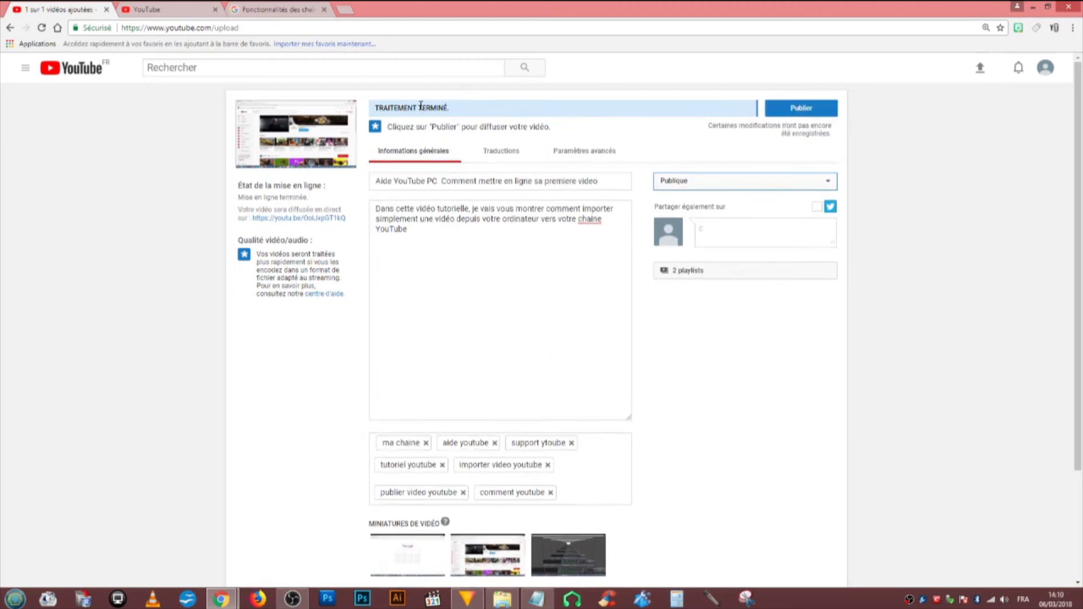
Review the video's translation and advanced settings, and set the displayed comments to Approuvés
{"action": "left_click", "coordinate": [502, 154]}
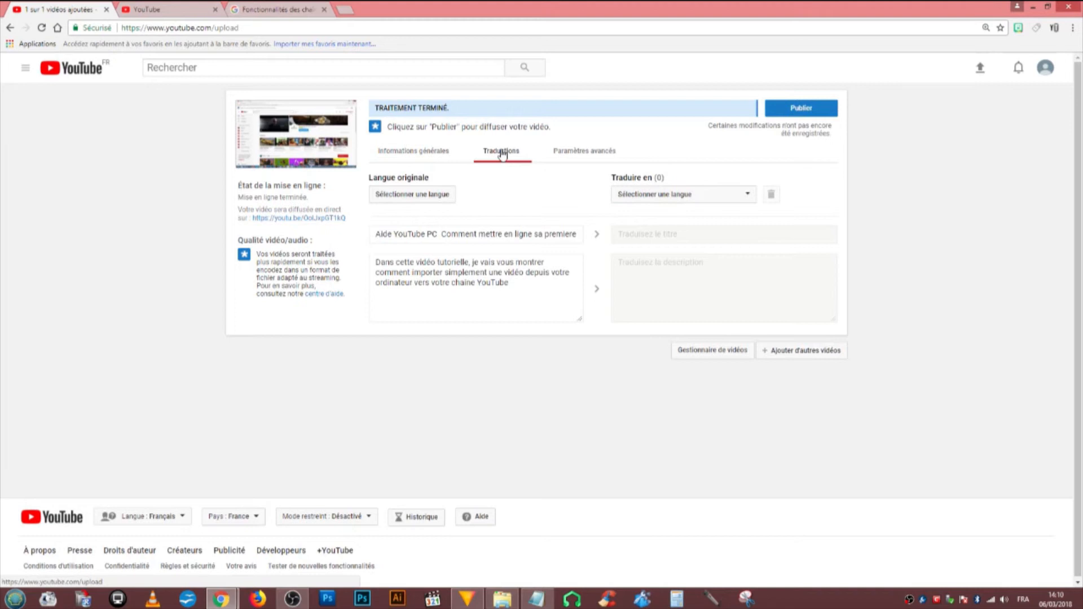
{"action": "left_click", "coordinate": [589, 156]}
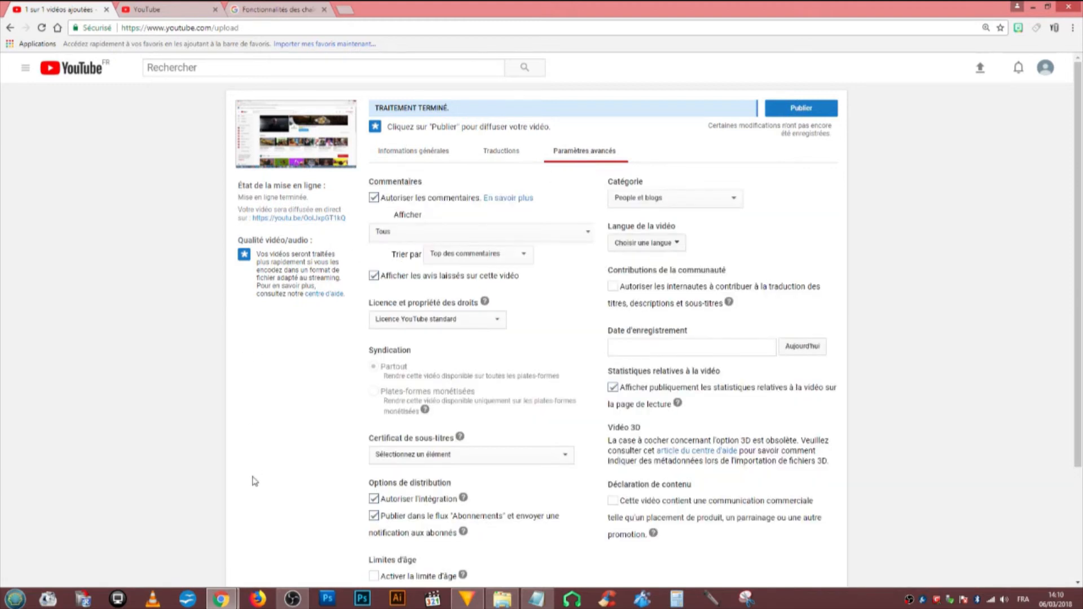
{"action": "scroll", "coordinate": [273, 516], "scroll_direction": "down", "scroll_amount": 1}
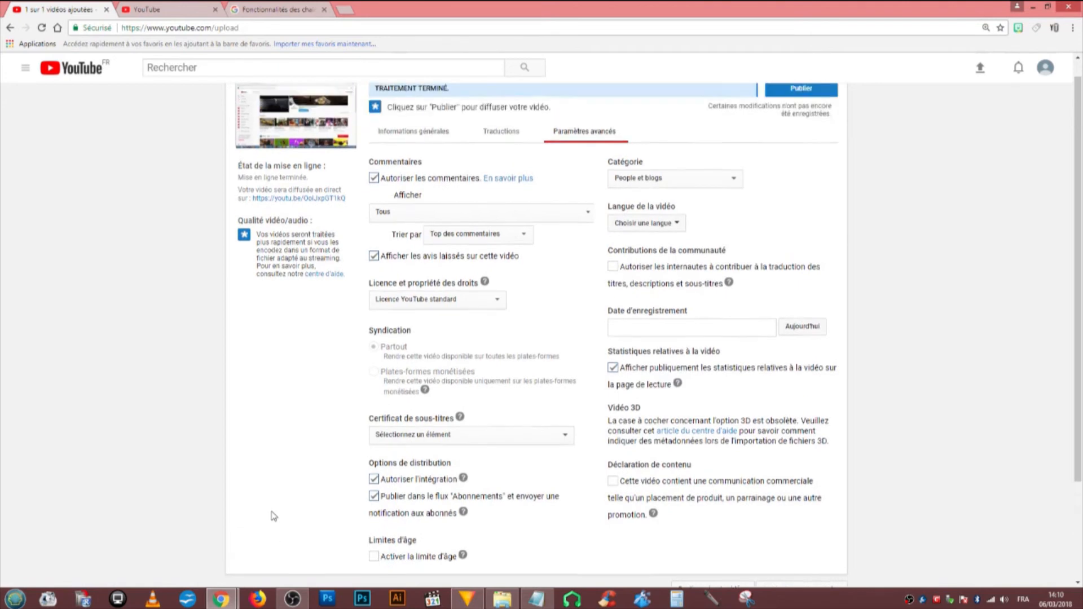
{"action": "scroll", "coordinate": [273, 516], "scroll_direction": "up", "scroll_amount": 1}
{"action": "scroll", "coordinate": [273, 516], "scroll_direction": "down", "scroll_amount": 3}
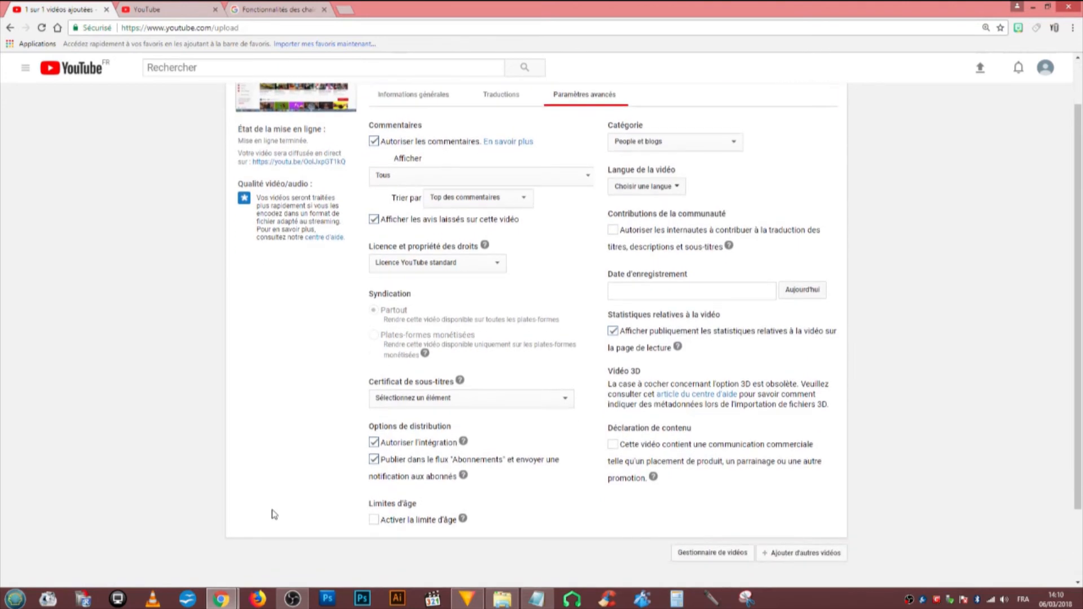
{"action": "scroll", "coordinate": [274, 515], "scroll_direction": "up", "scroll_amount": 3}
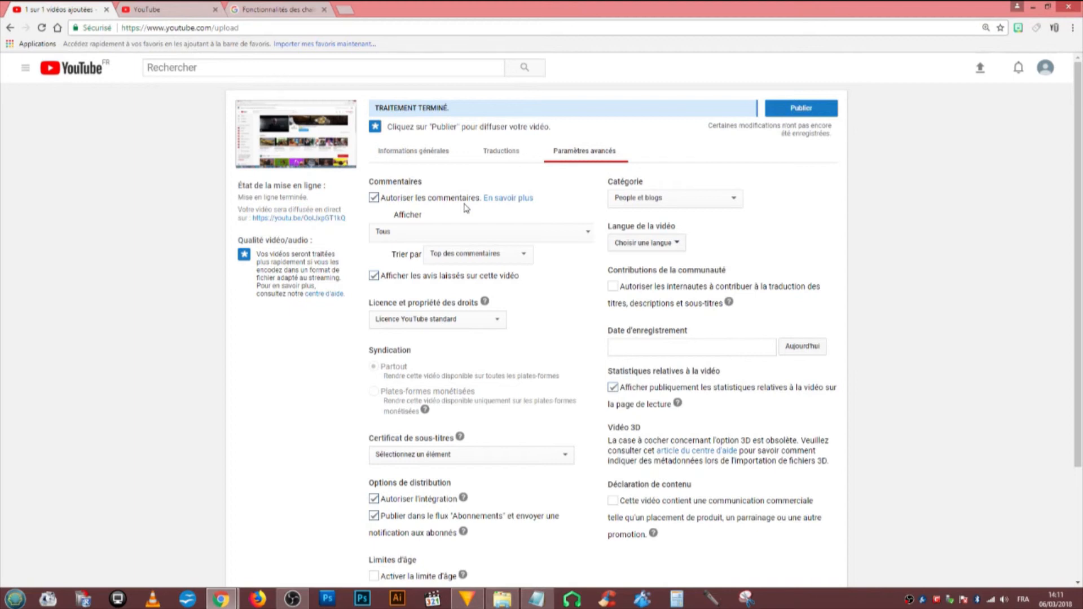
{"action": "left_click", "coordinate": [587, 234]}
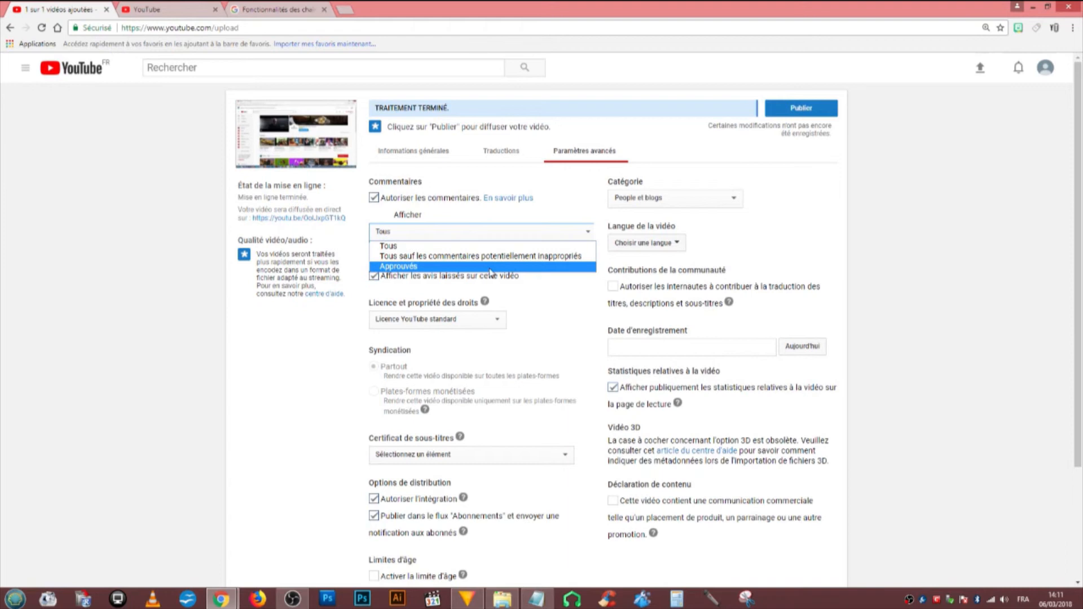
{"action": "left_click", "coordinate": [424, 266]}
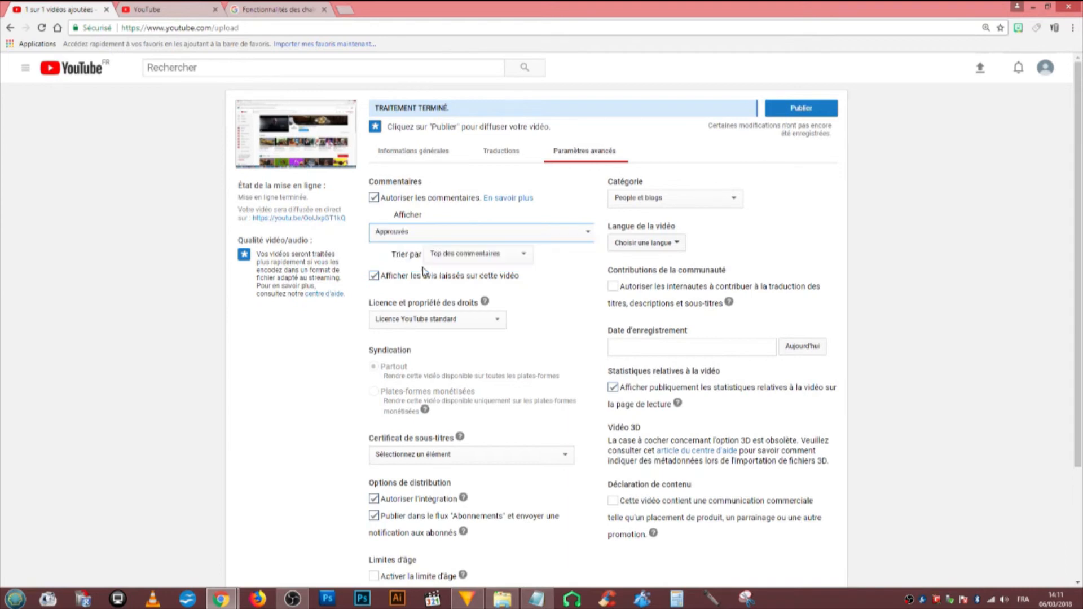
Open the Communauté comments page of Creator Studio in the second browser tab
{"action": "left_click", "coordinate": [156, 9]}
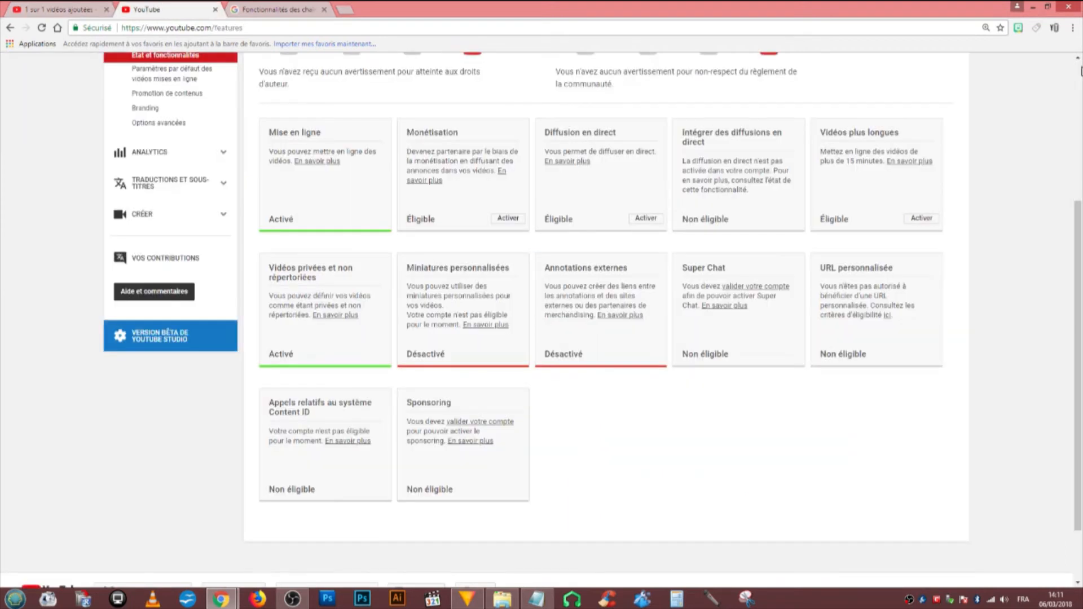
{"action": "left_click", "coordinate": [1045, 67]}
{"action": "left_click", "coordinate": [975, 148]}
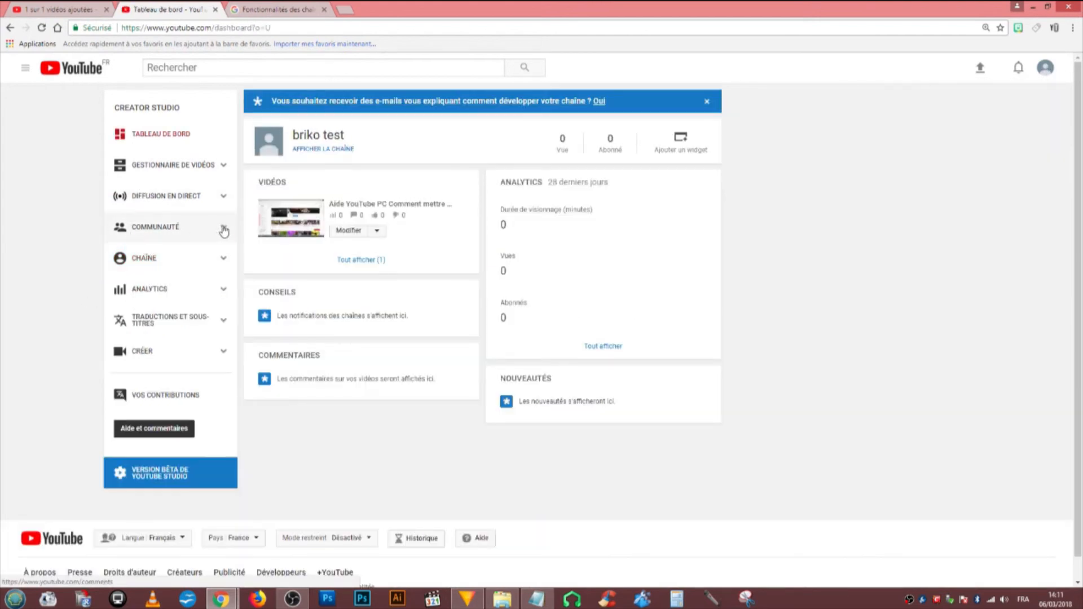
{"action": "left_click", "coordinate": [155, 231]}
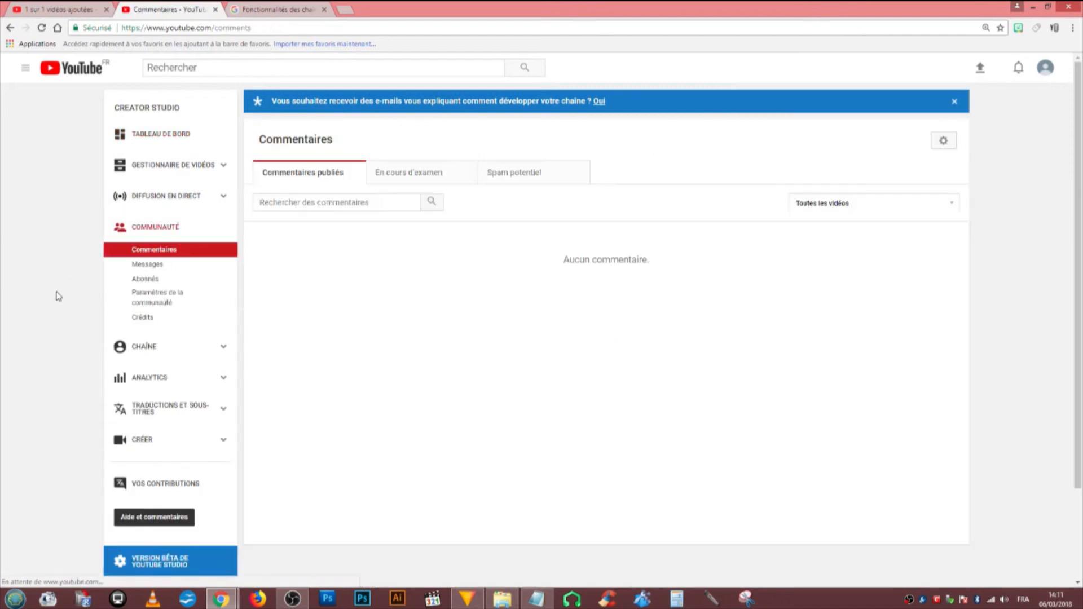
Check the displayed-comments options on the upload page against the Creator Studio comments page
{"action": "left_click", "coordinate": [56, 9]}
{"action": "left_click", "coordinate": [424, 237]}
{"action": "left_click", "coordinate": [424, 237]}
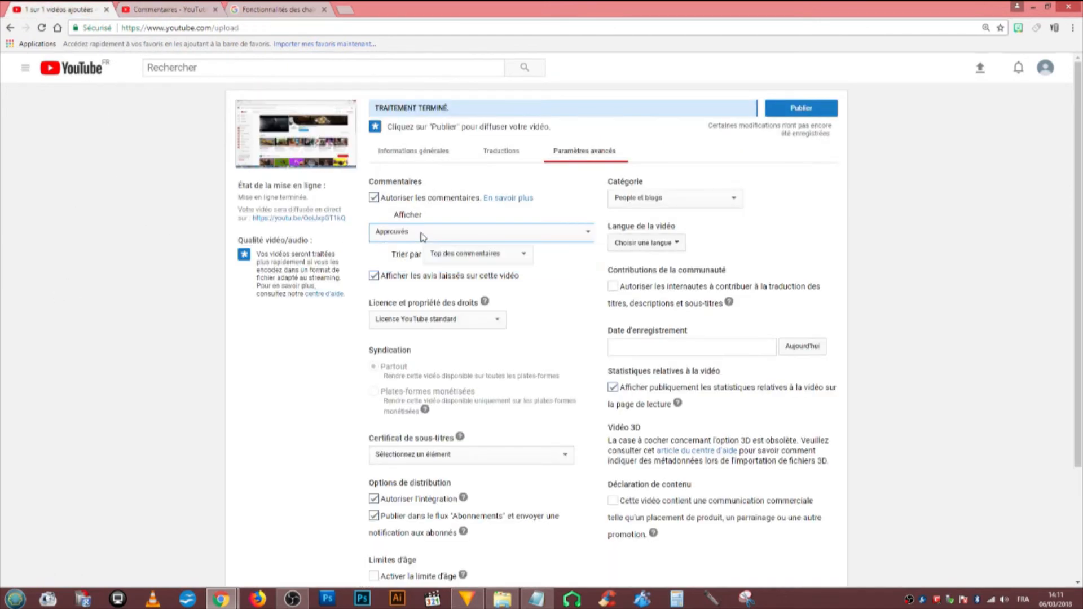
{"action": "left_click", "coordinate": [153, 10]}
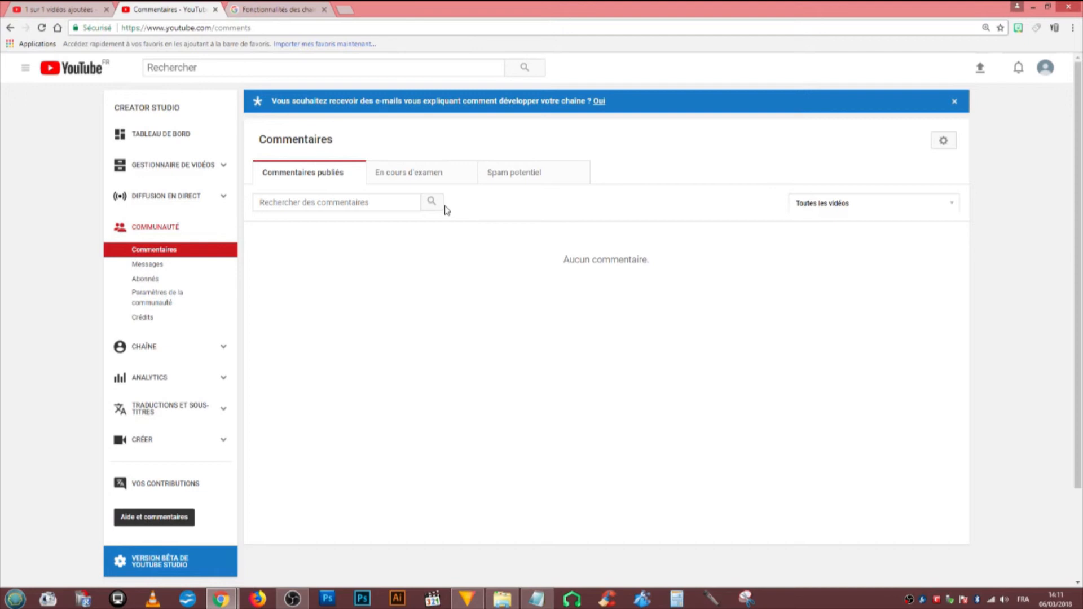
Return to the upload page and review the comment sorting options and the viewer ratings setting
{"action": "left_click", "coordinate": [54, 10]}
{"action": "left_click", "coordinate": [523, 254]}
{"action": "left_click", "coordinate": [523, 254]}
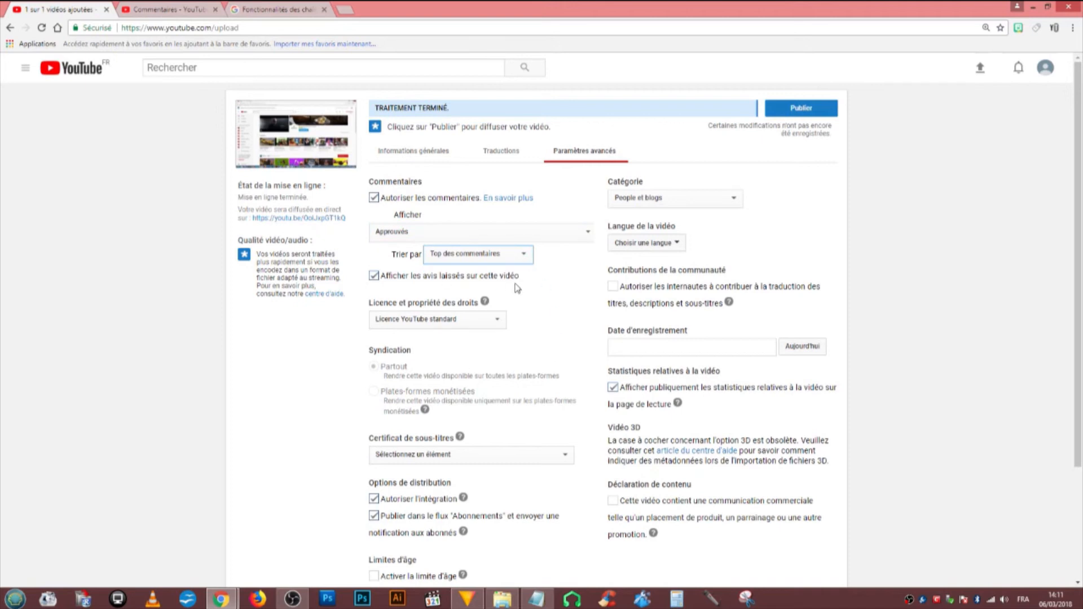
{"action": "left_click", "coordinate": [374, 279]}
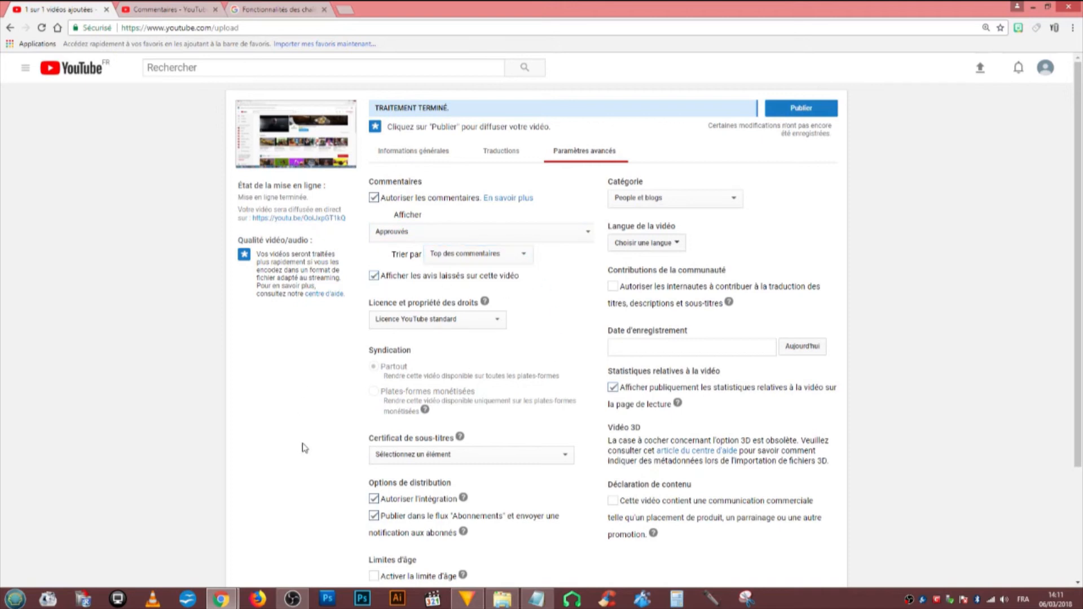
Review the video's licence choices and the available caption certificate options
{"action": "left_click", "coordinate": [499, 320]}
{"action": "left_click", "coordinate": [498, 320]}
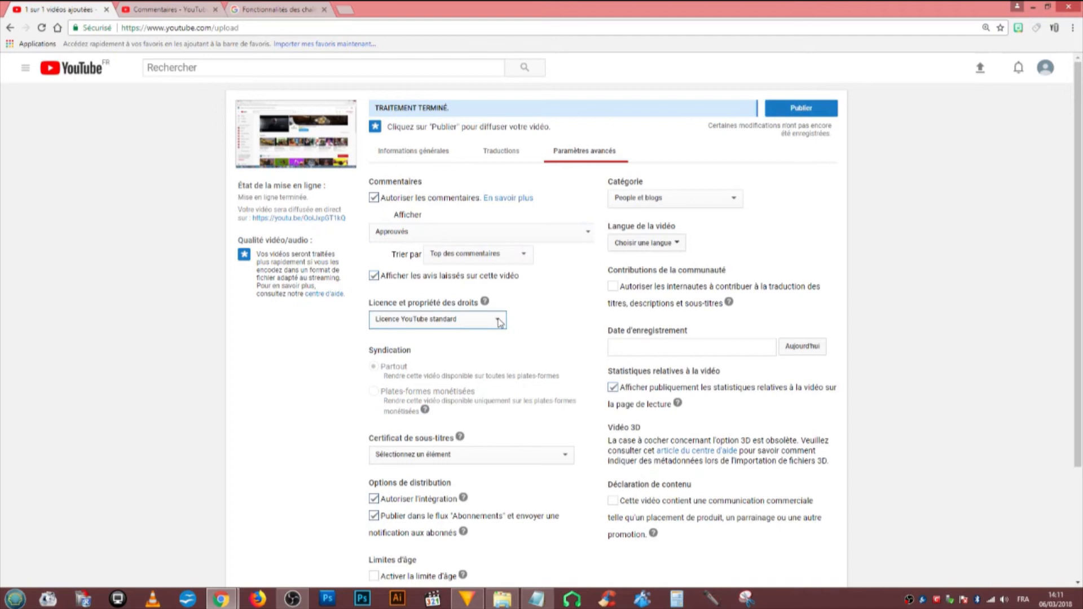
{"action": "scroll", "coordinate": [286, 461], "scroll_direction": "down", "scroll_amount": 2}
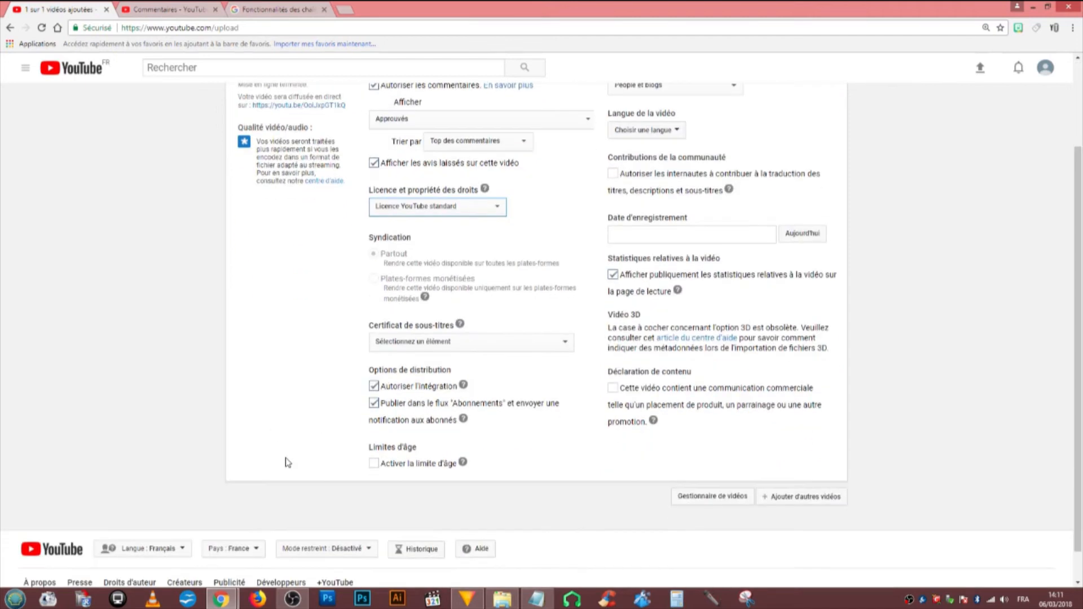
{"action": "left_click", "coordinate": [566, 344]}
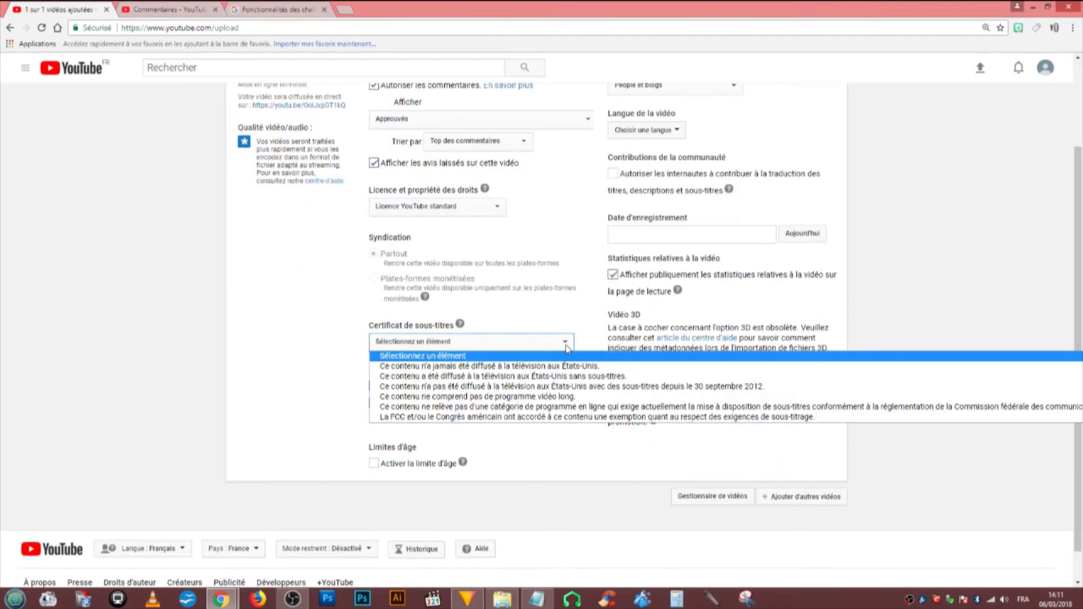
{"action": "left_click", "coordinate": [566, 344]}
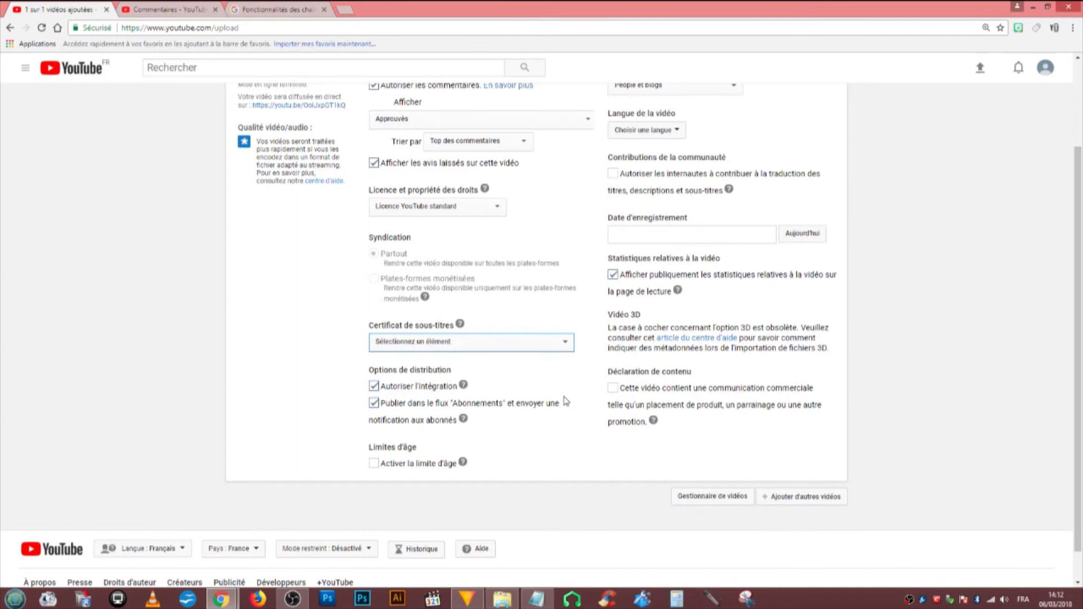
Read the help on allowing embedding, open its full article in a new tab, and return to the upload page
{"action": "left_click", "coordinate": [464, 385]}
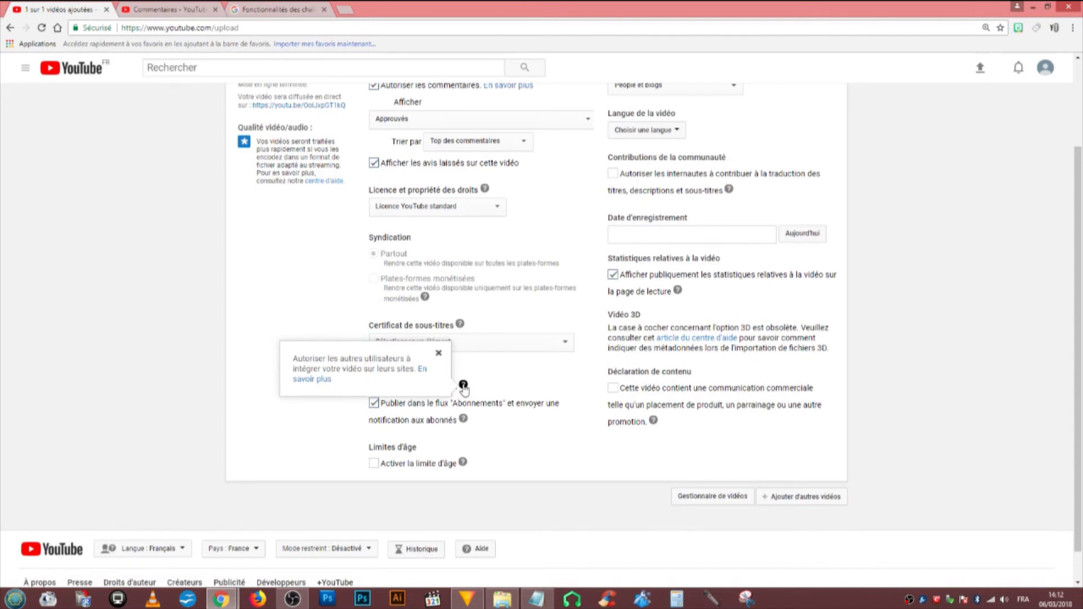
{"action": "right_click", "coordinate": [422, 370]}
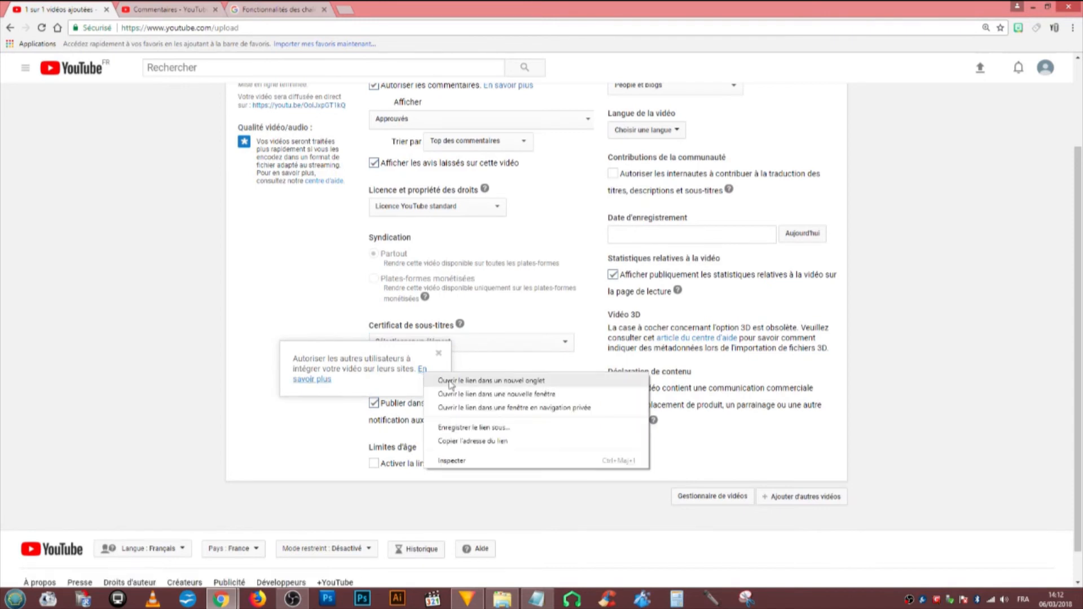
{"action": "left_click", "coordinate": [451, 382]}
{"action": "key", "text": "ctrl+Tab"}
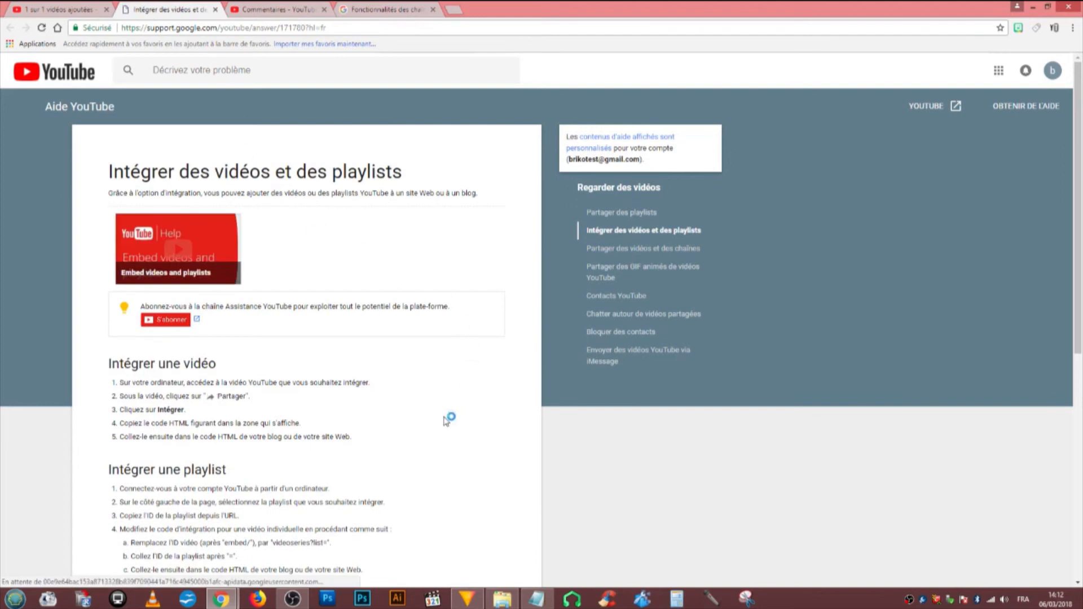
{"action": "scroll", "coordinate": [404, 485], "scroll_direction": "down", "scroll_amount": 3}
{"action": "left_click", "coordinate": [55, 11]}
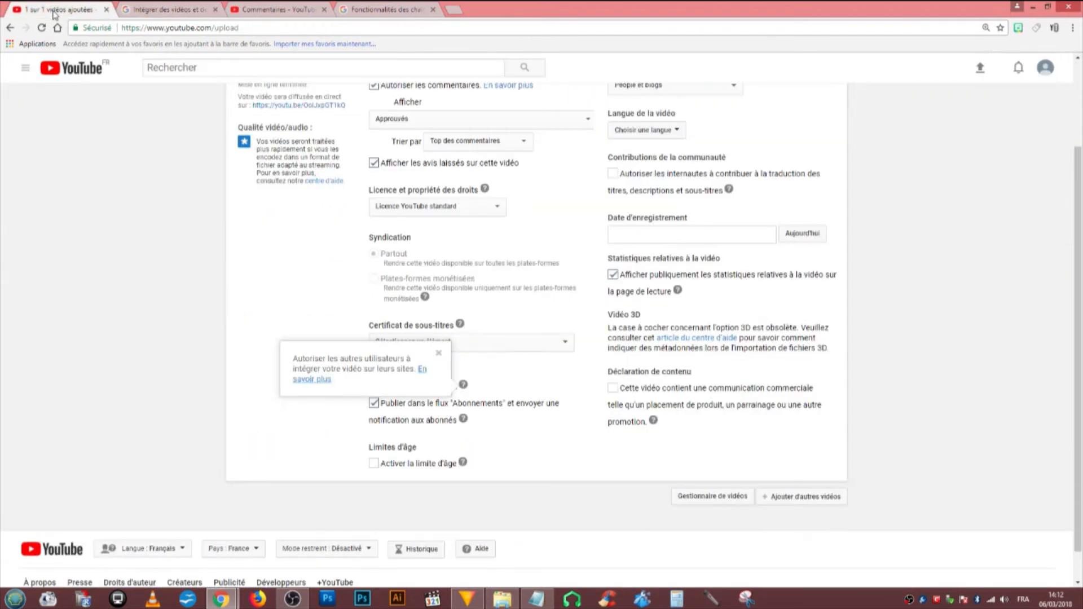
{"action": "left_click", "coordinate": [222, 412]}
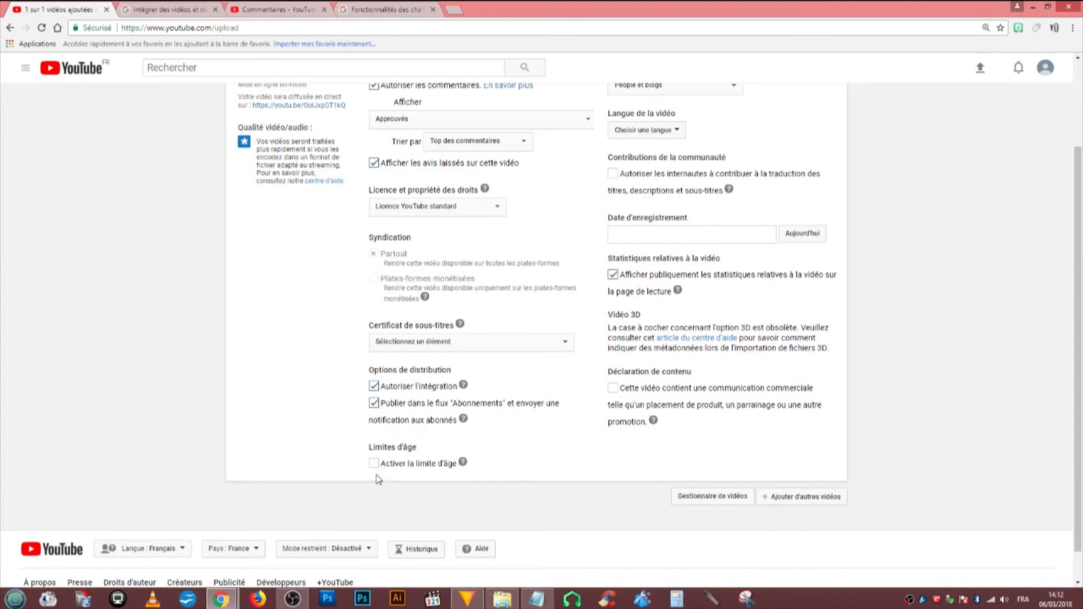
Check the help note for the age limit option and return to the start of the advanced settings
{"action": "left_click", "coordinate": [462, 462]}
{"action": "left_click", "coordinate": [486, 498]}
{"action": "scroll", "coordinate": [583, 473], "scroll_direction": "up", "scroll_amount": 2}
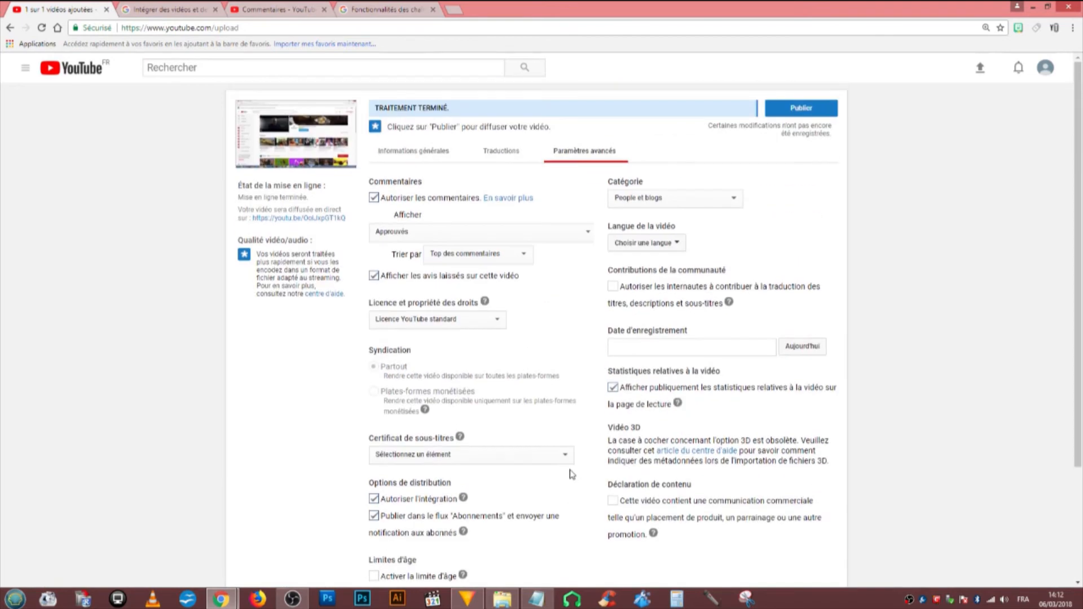
Set the video's category to Éducation and review the other available categories
{"action": "left_click", "coordinate": [733, 200]}
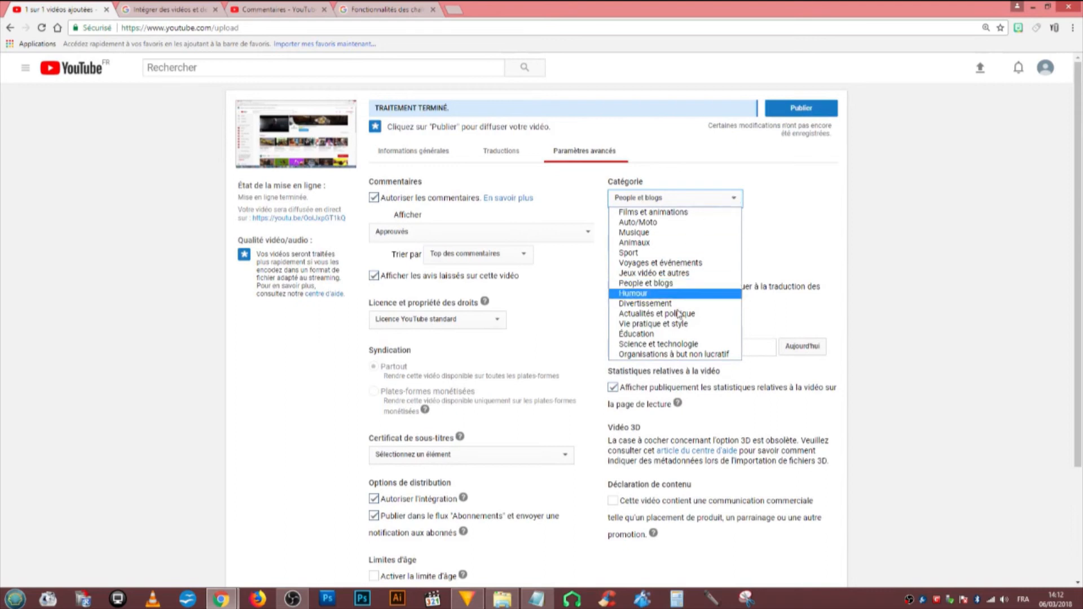
{"action": "left_click", "coordinate": [672, 335]}
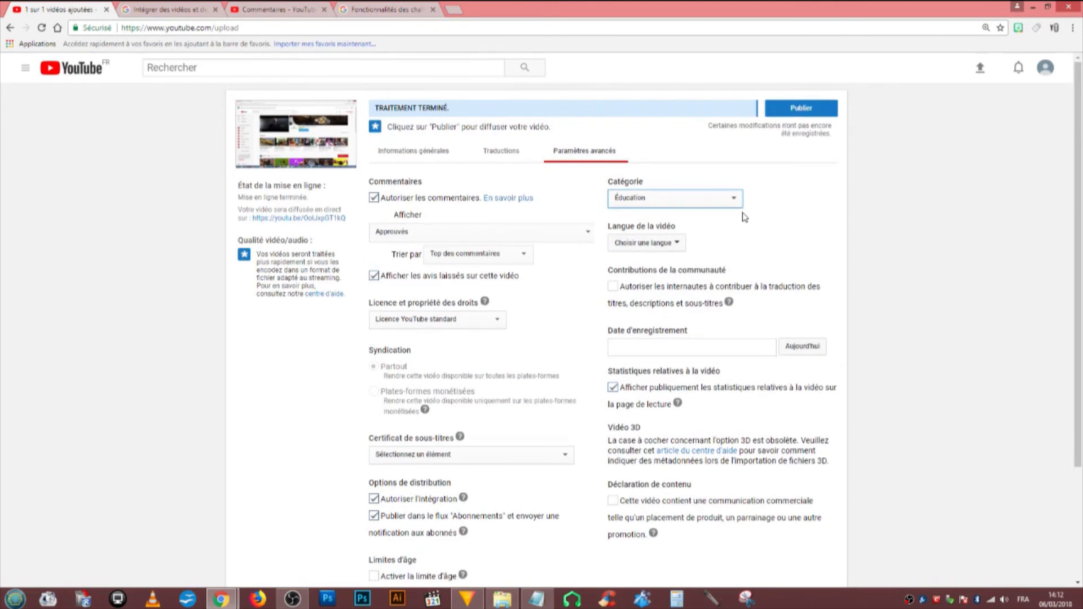
{"action": "left_click", "coordinate": [736, 199]}
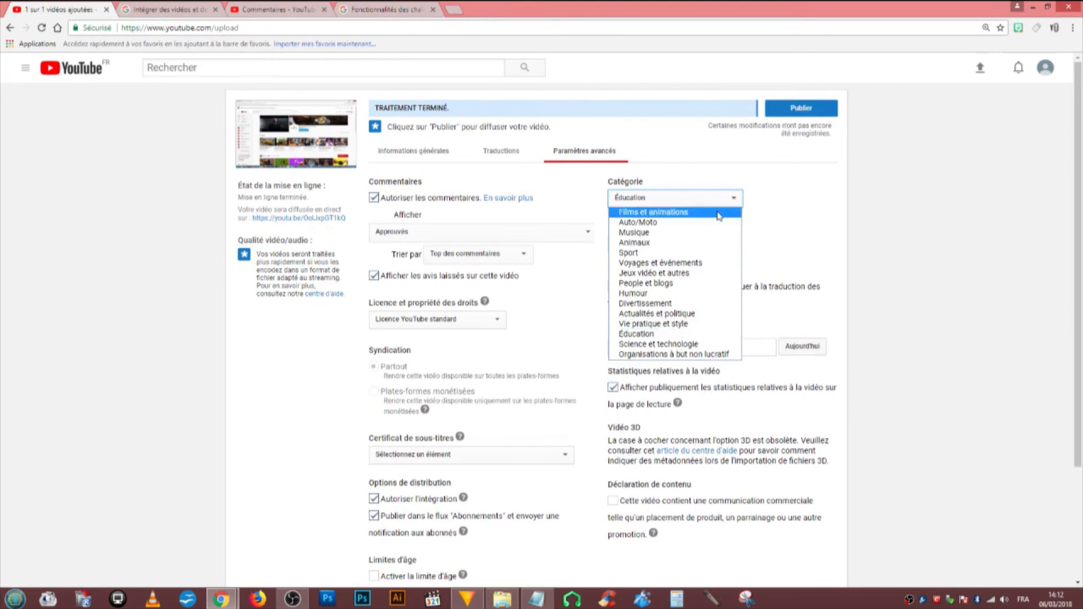
{"action": "left_click", "coordinate": [798, 211]}
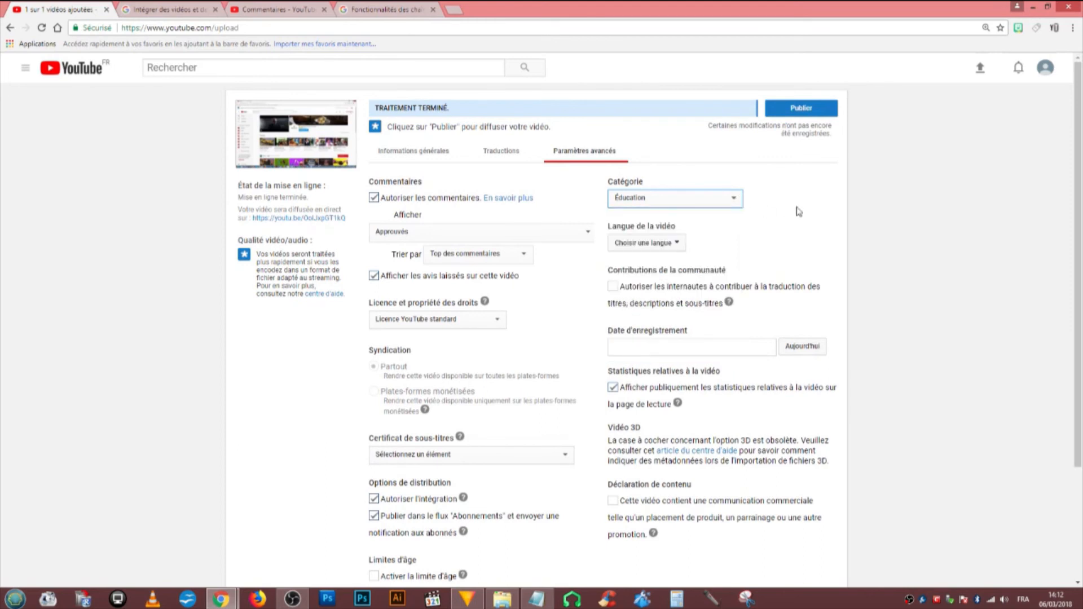
Set the video language to Français and the recording date to 6 mars 2018
{"action": "left_click", "coordinate": [677, 244]}
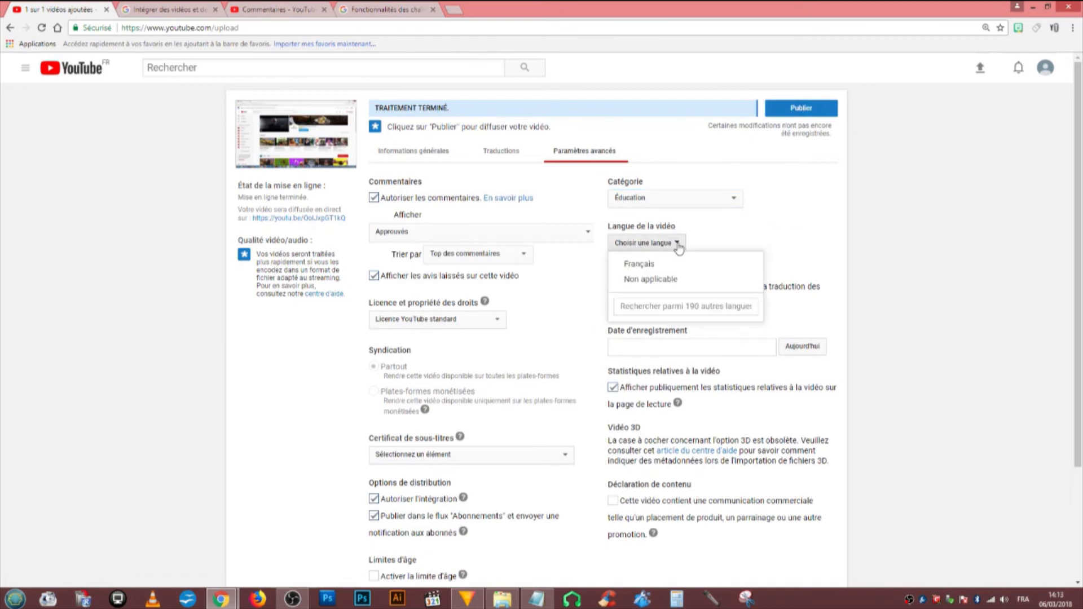
{"action": "left_click", "coordinate": [652, 265]}
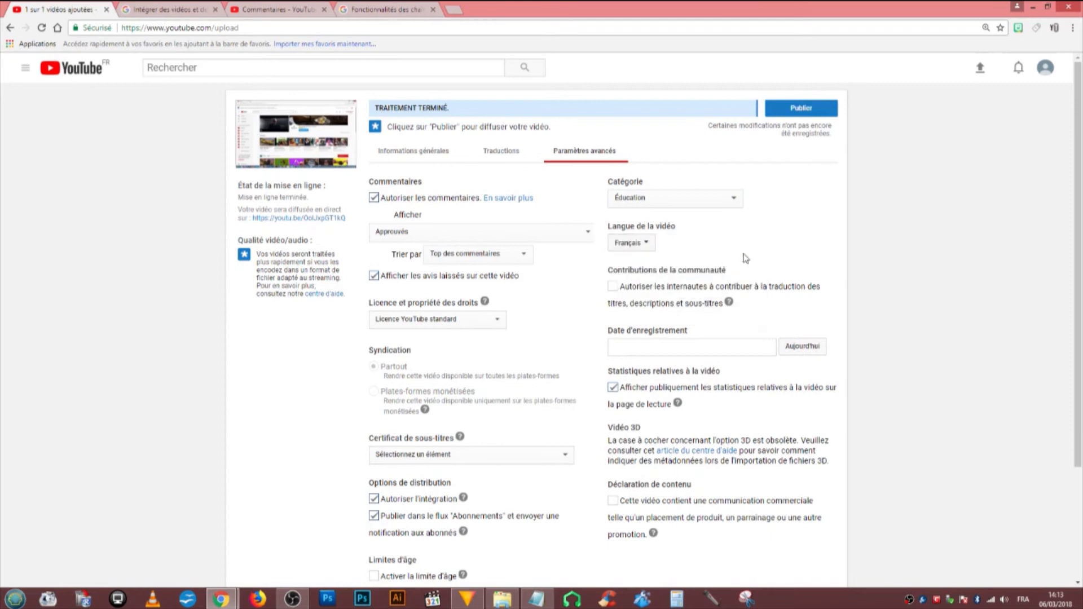
{"action": "left_click", "coordinate": [671, 349]}
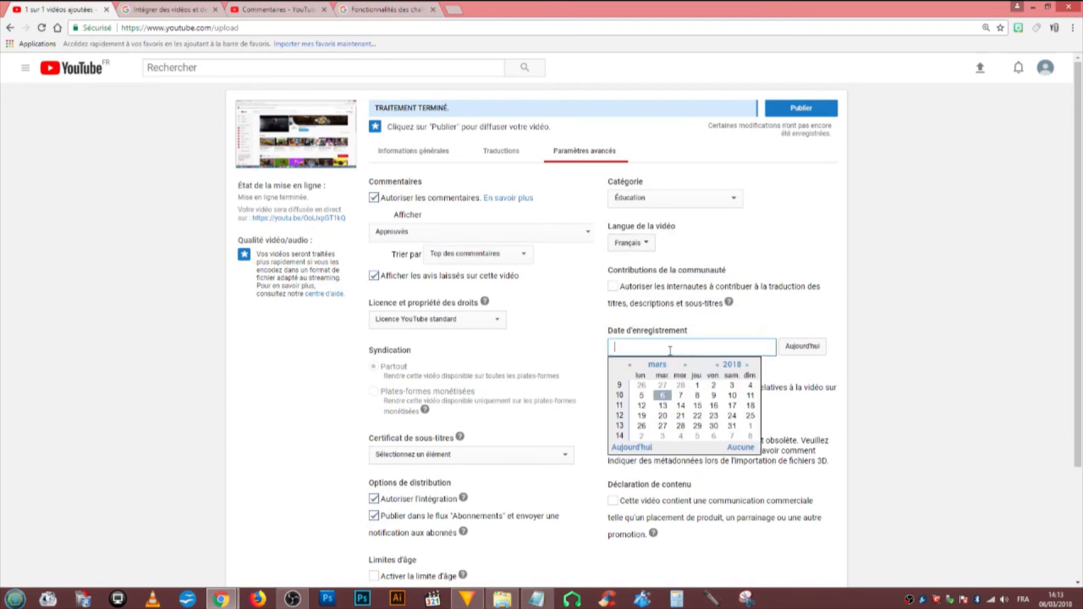
{"action": "left_click", "coordinate": [662, 396]}
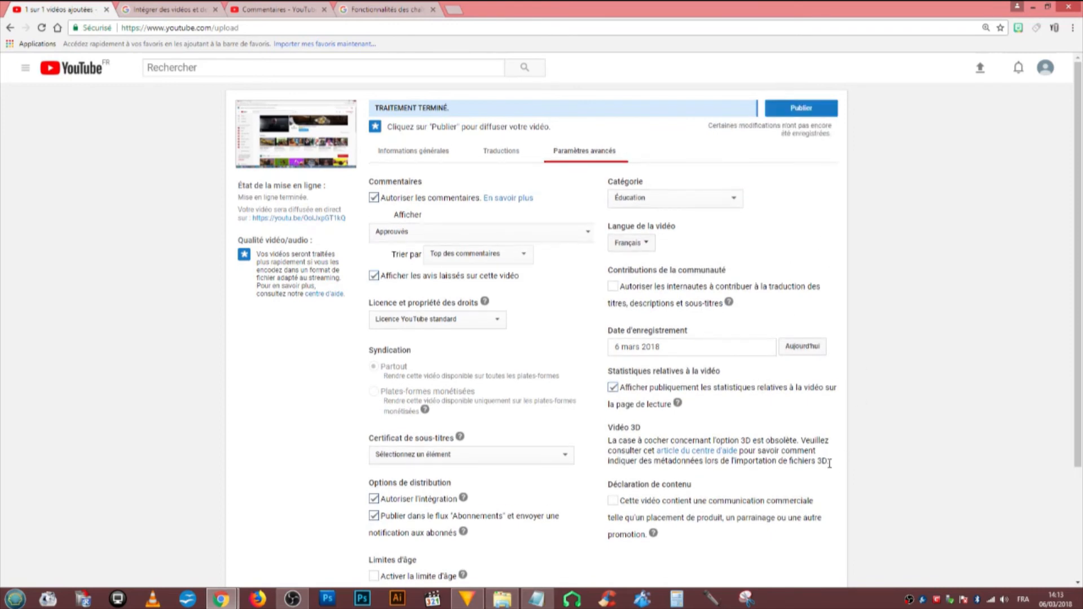
Check the remaining advanced settings, return to the general information and publish the video
{"action": "scroll", "coordinate": [829, 464], "scroll_direction": "down", "scroll_amount": 1}
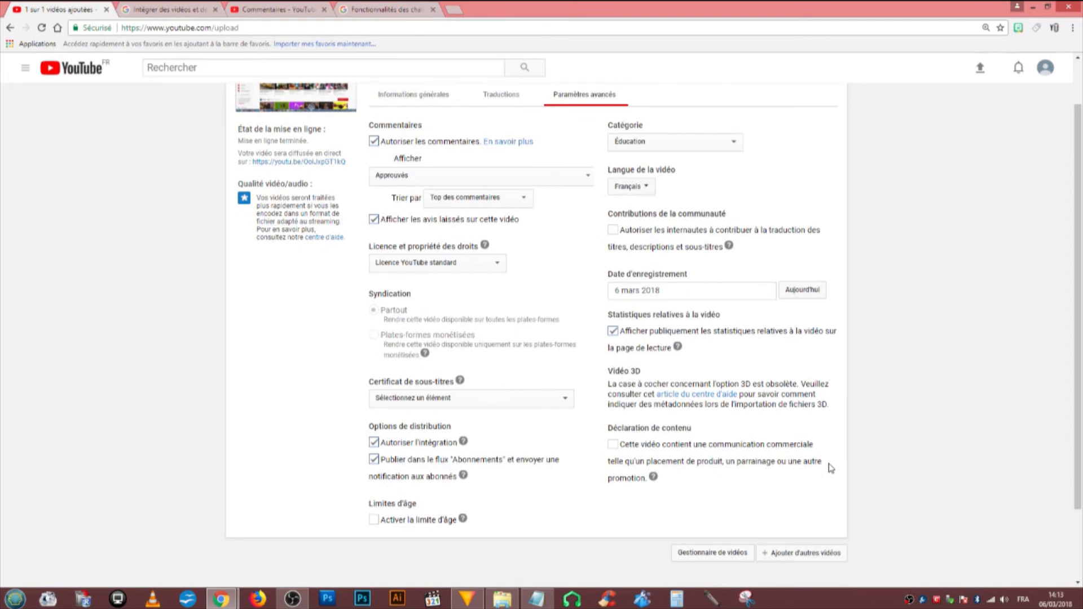
{"action": "scroll", "coordinate": [830, 467], "scroll_direction": "up", "scroll_amount": 1}
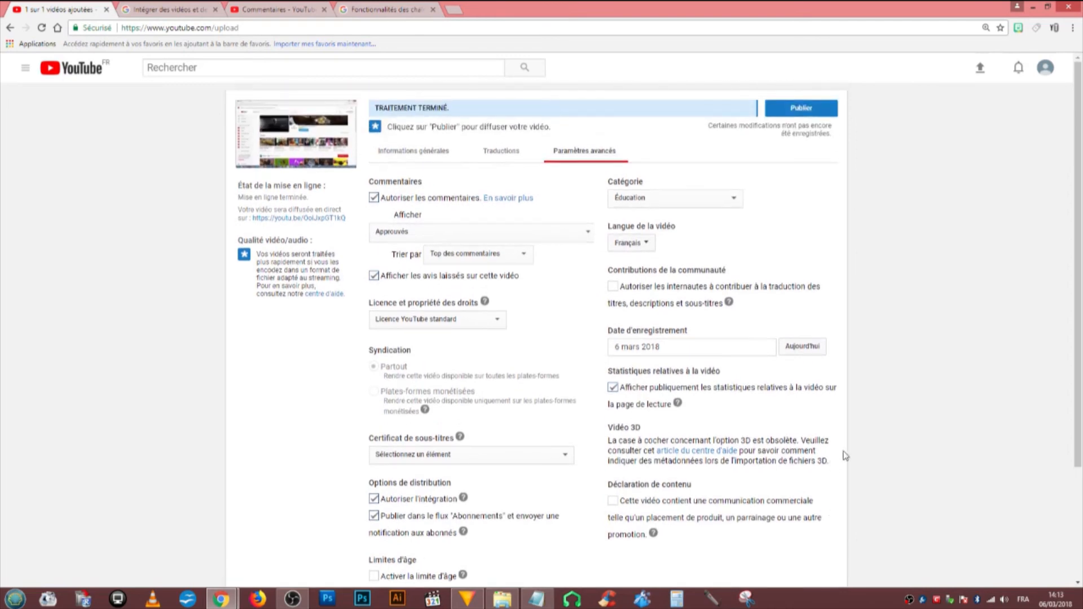
{"action": "left_click", "coordinate": [409, 159]}
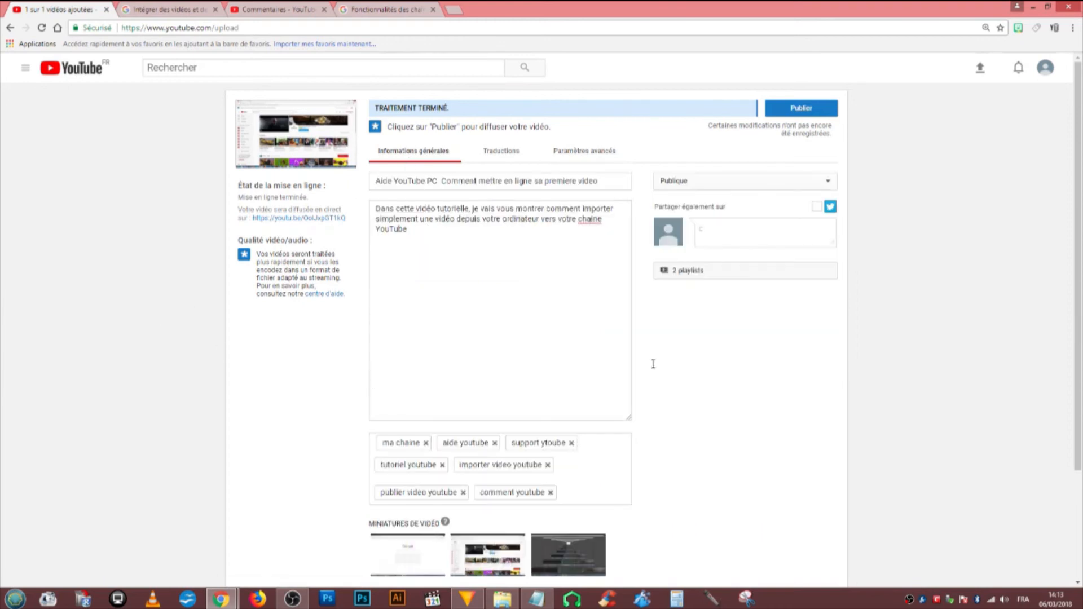
{"action": "left_click", "coordinate": [795, 113]}
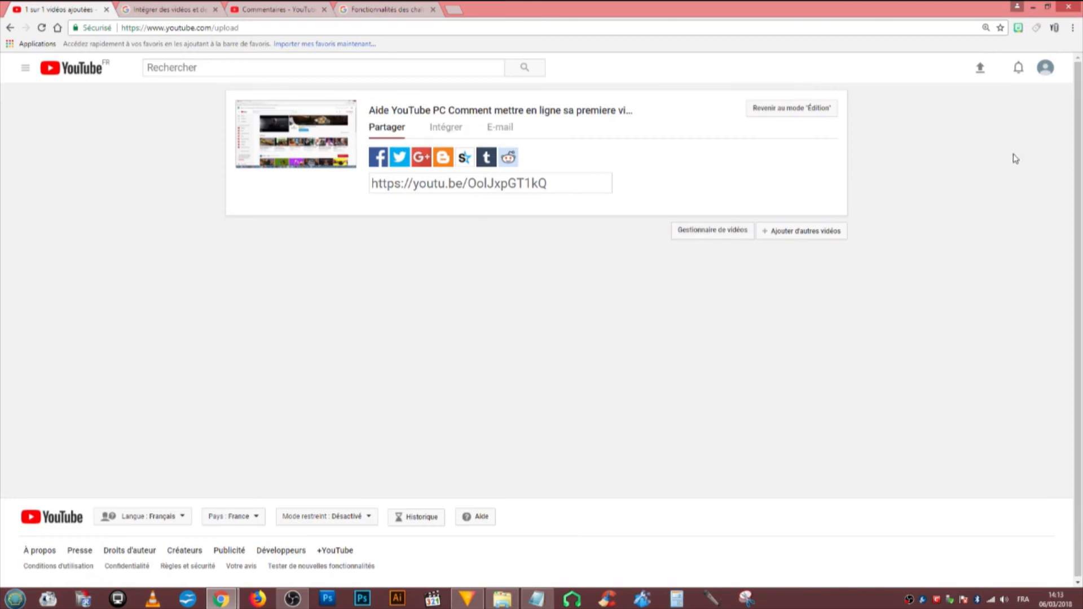
Open Creator Studio and display the list of videos in the video manager
{"action": "left_click", "coordinate": [1045, 69]}
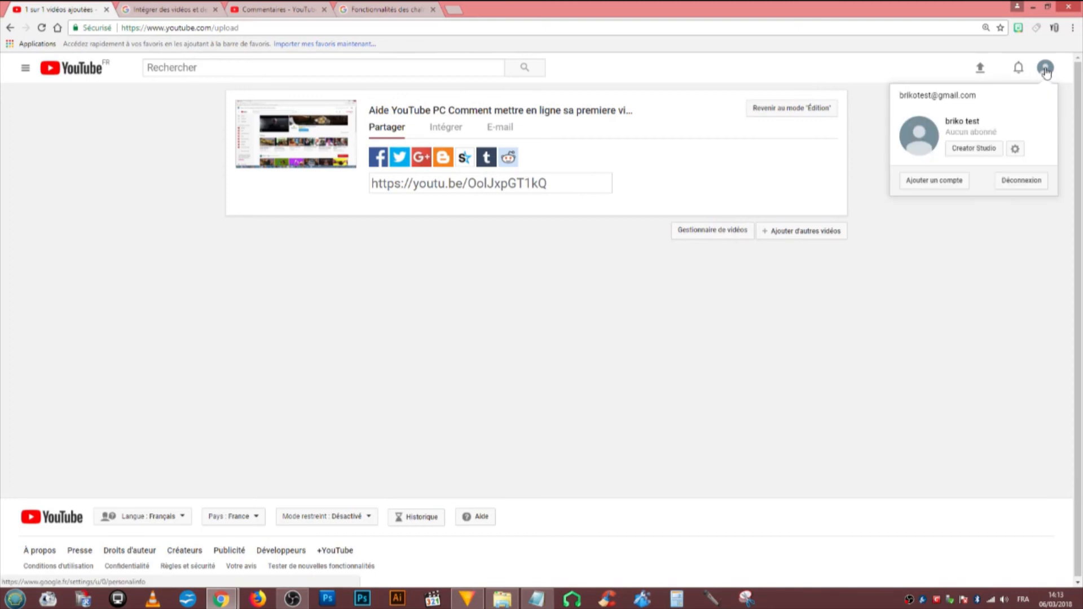
{"action": "left_click", "coordinate": [974, 149]}
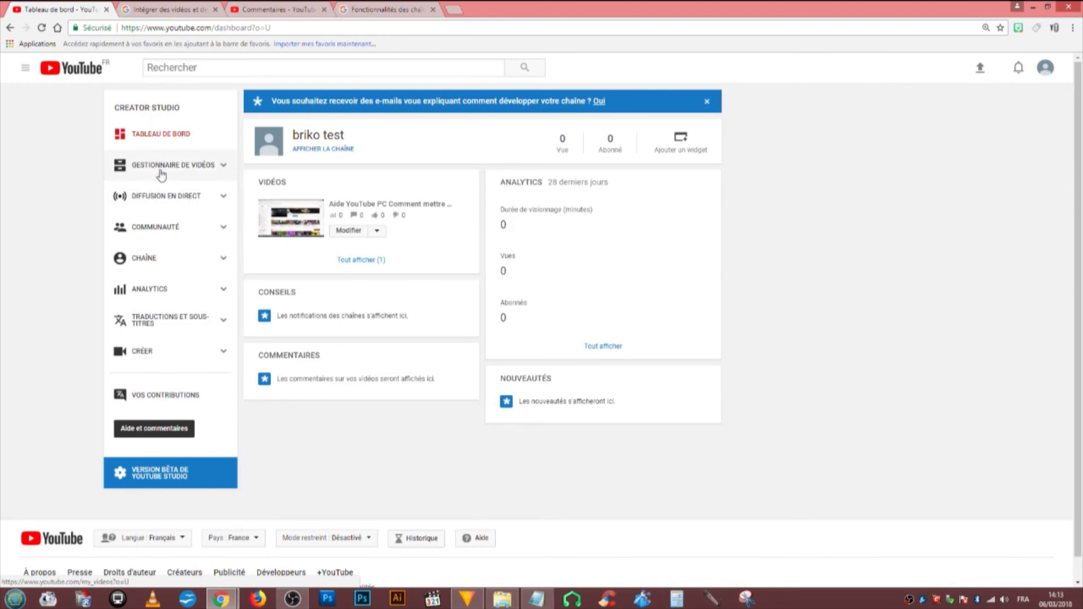
{"action": "left_click", "coordinate": [155, 171]}
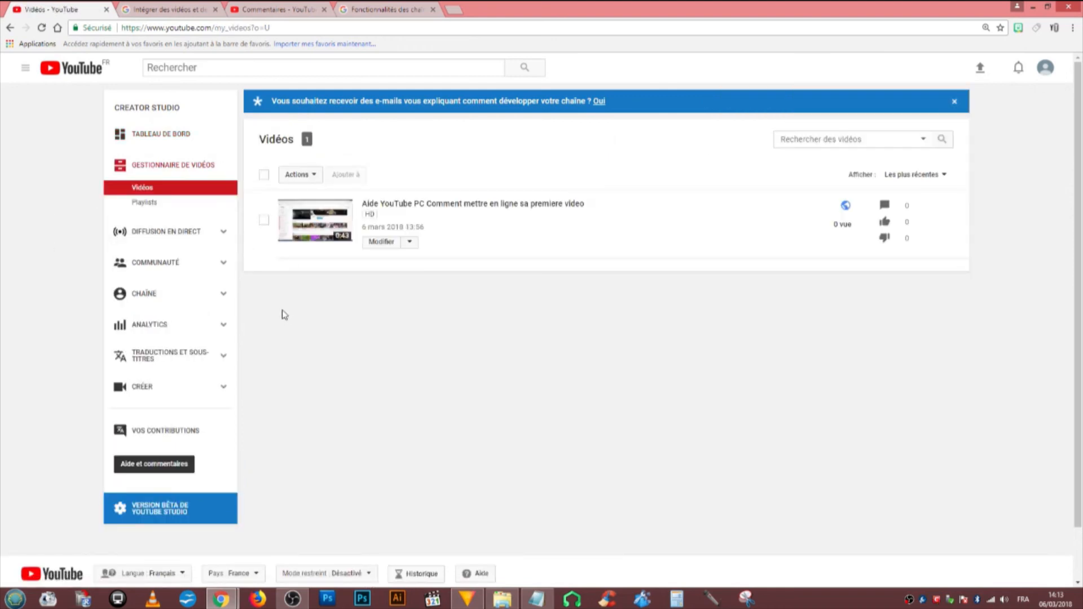
Select the uploaded video in the list and review the bulk actions available for it
{"action": "left_click", "coordinate": [263, 220]}
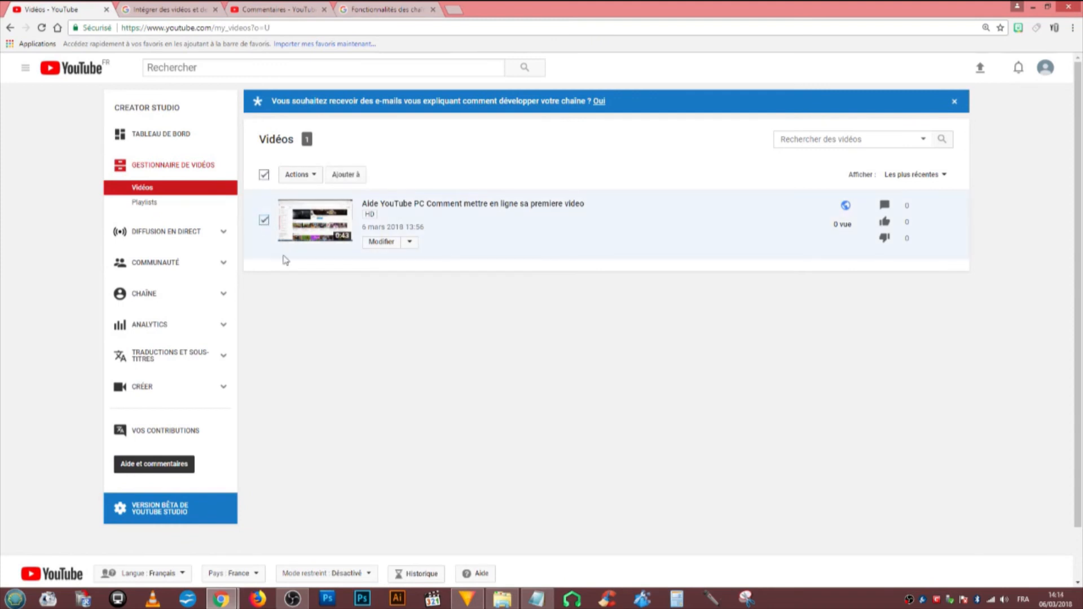
{"action": "left_click", "coordinate": [320, 181]}
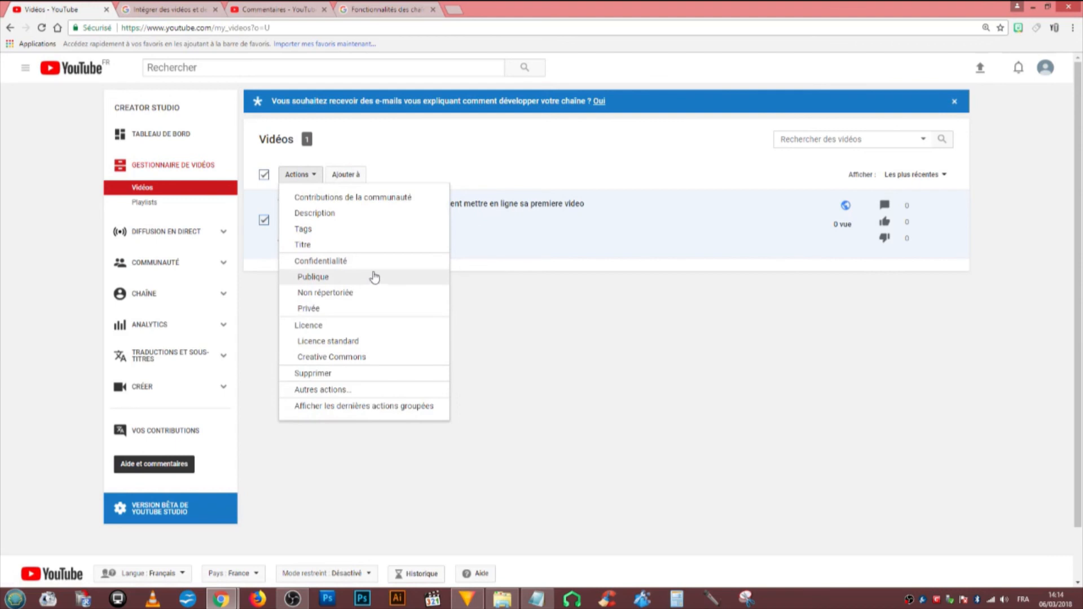
{"action": "left_click", "coordinate": [621, 374]}
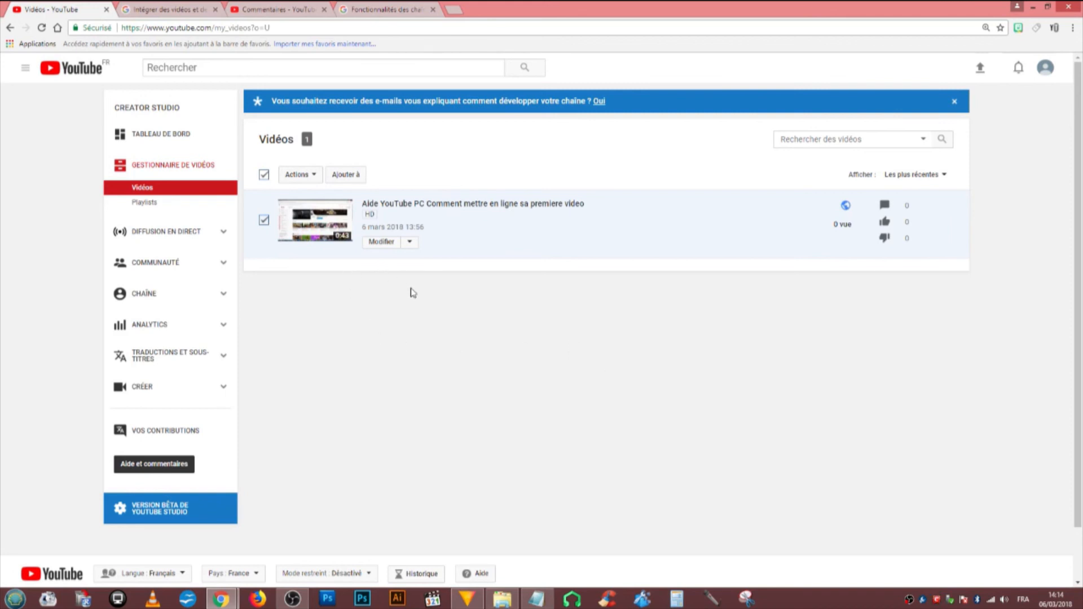
Open the uploaded video's editing page and review its general information and the playlists it belongs to
{"action": "left_click", "coordinate": [378, 242]}
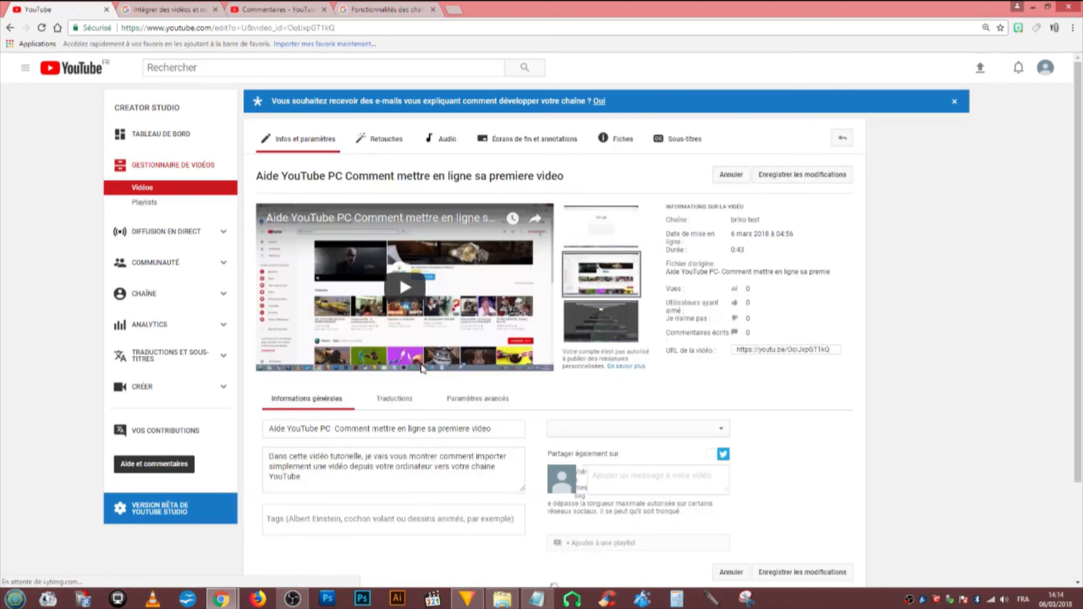
{"action": "scroll", "coordinate": [744, 543], "scroll_direction": "down", "scroll_amount": 1}
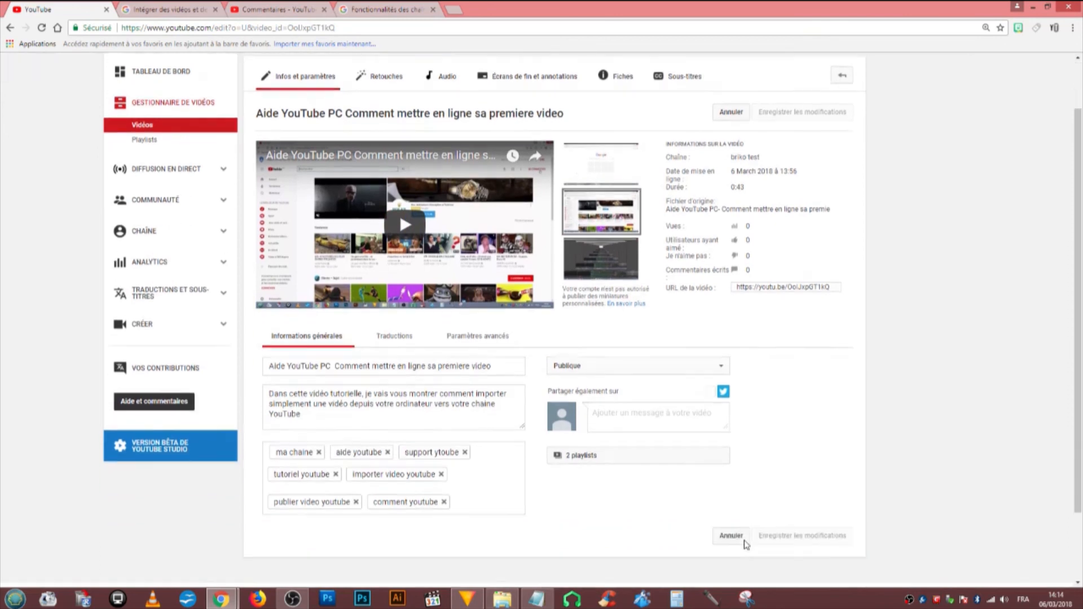
{"action": "scroll", "coordinate": [745, 544], "scroll_direction": "down", "scroll_amount": 1}
{"action": "left_click", "coordinate": [570, 406]}
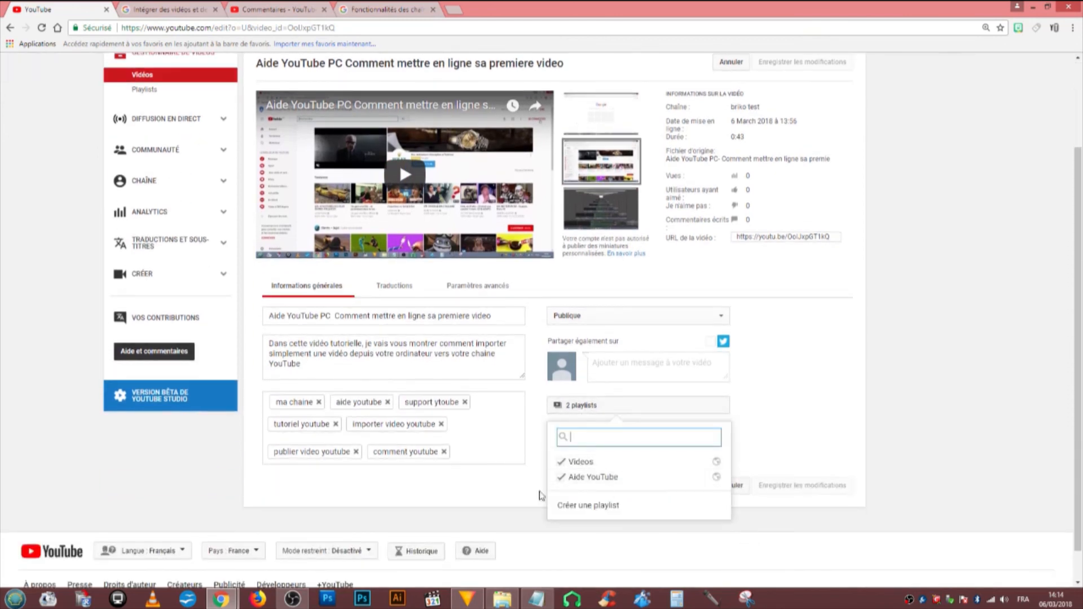
{"action": "left_click", "coordinate": [117, 499]}
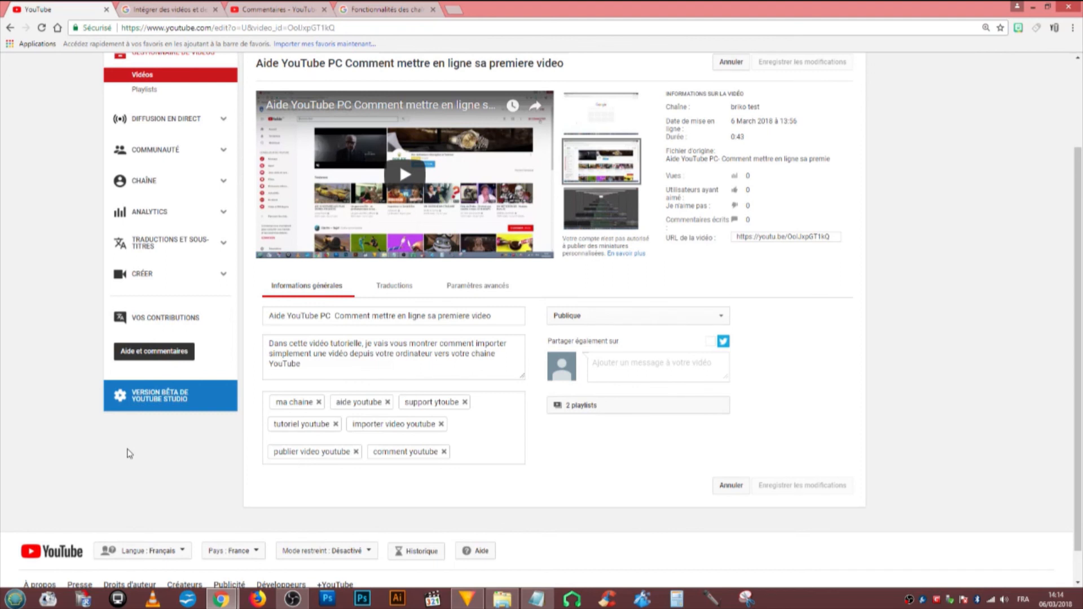
{"action": "scroll", "coordinate": [164, 471], "scroll_direction": "up", "scroll_amount": 1}
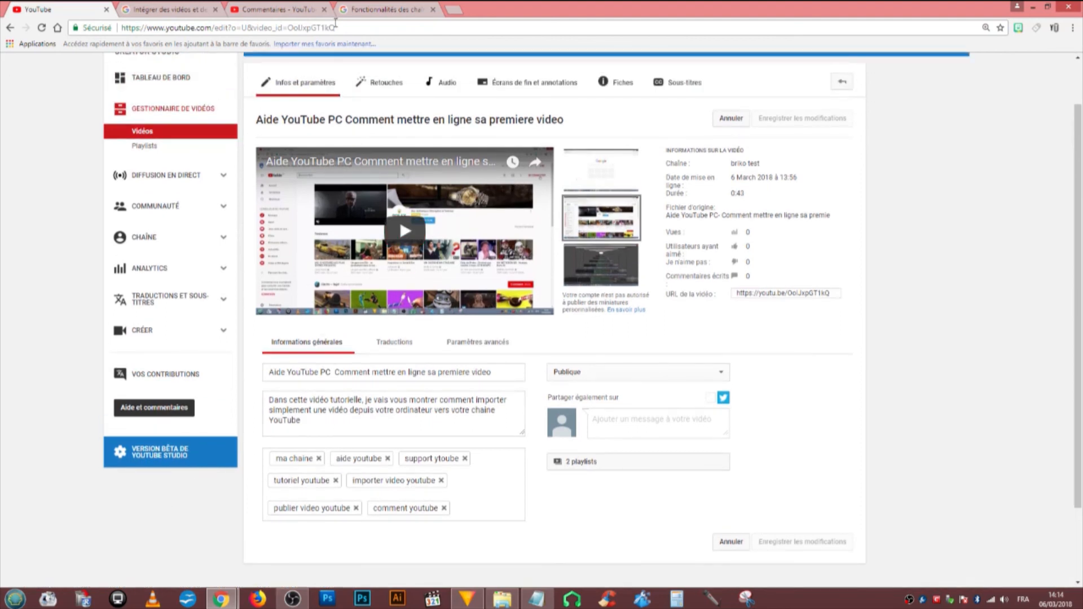
Display the channel's playlists, open the Videos playlist for modification and open its description for editing
{"action": "left_click", "coordinate": [145, 148]}
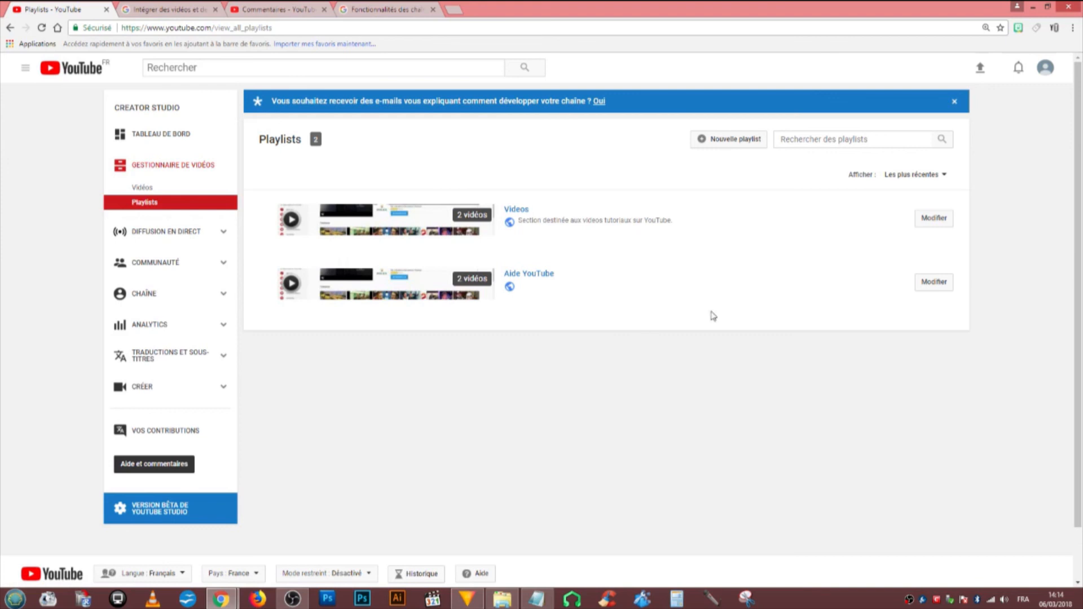
{"action": "left_click", "coordinate": [941, 222]}
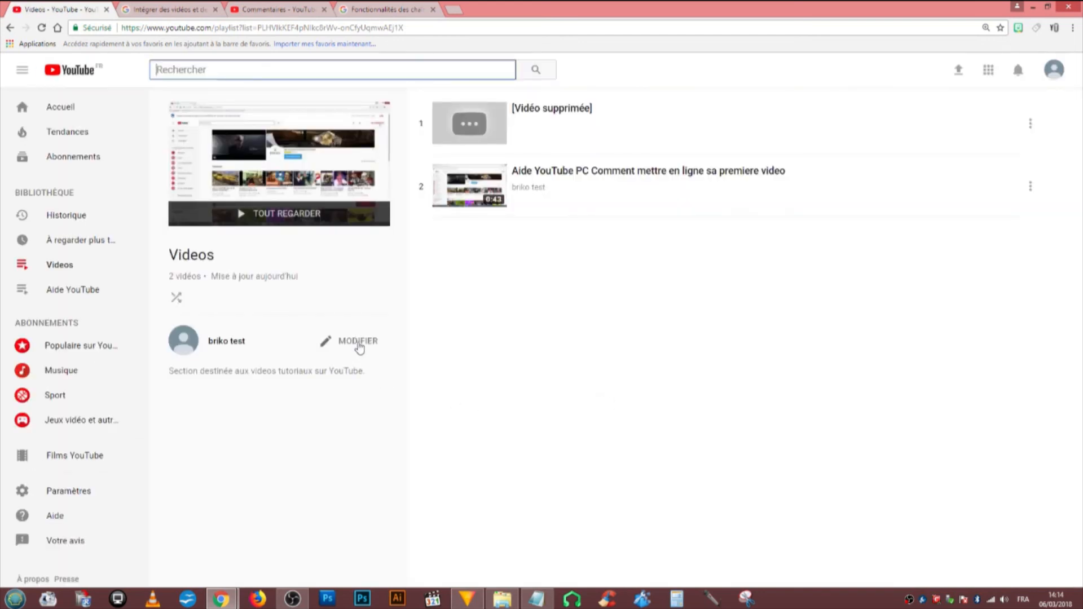
{"action": "left_click", "coordinate": [344, 346]}
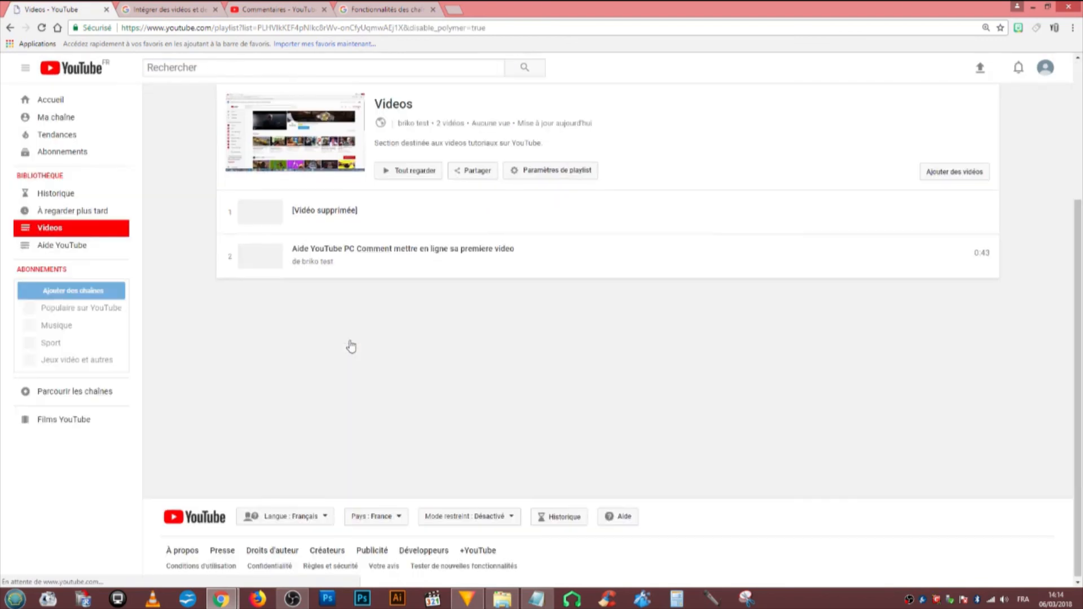
{"action": "mouse_move", "coordinate": [398, 146]}
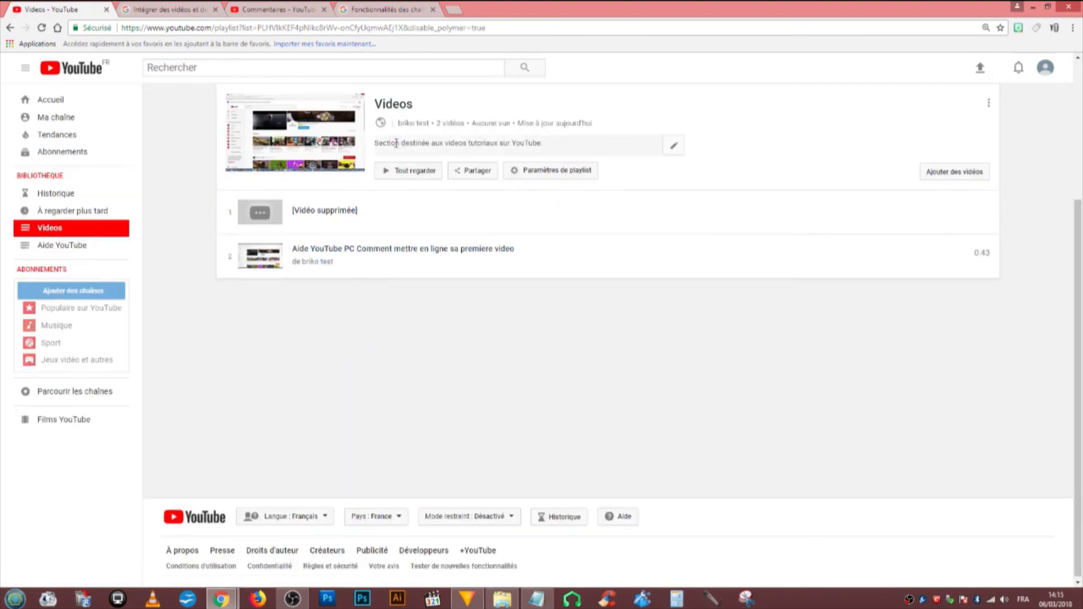
{"action": "left_click", "coordinate": [397, 143]}
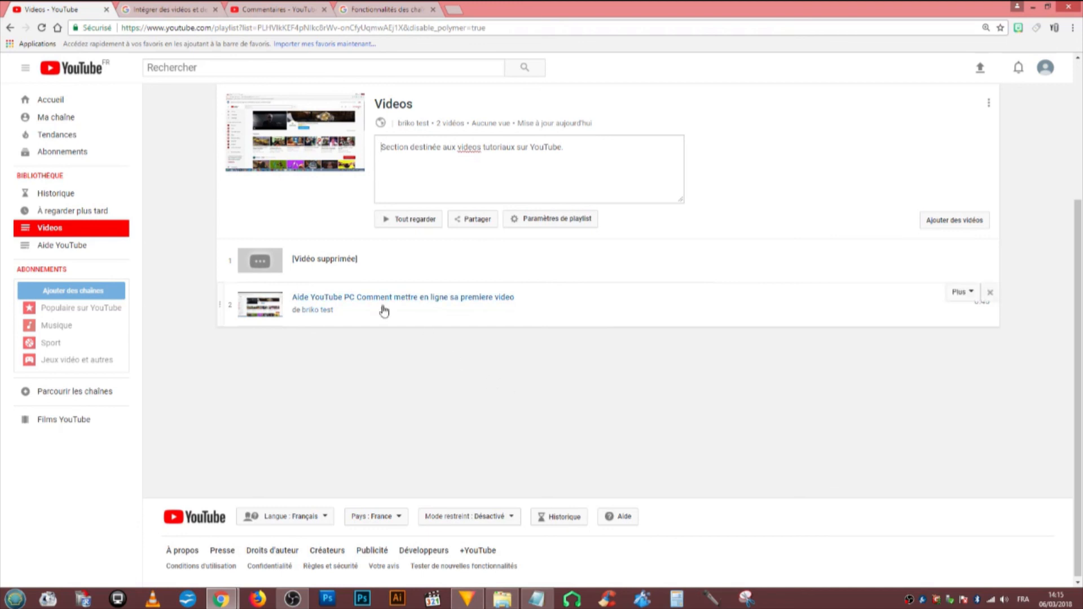
Delete the Videos playlist and confirm its permanent removal
{"action": "scroll", "coordinate": [662, 452], "scroll_direction": "up", "scroll_amount": 3}
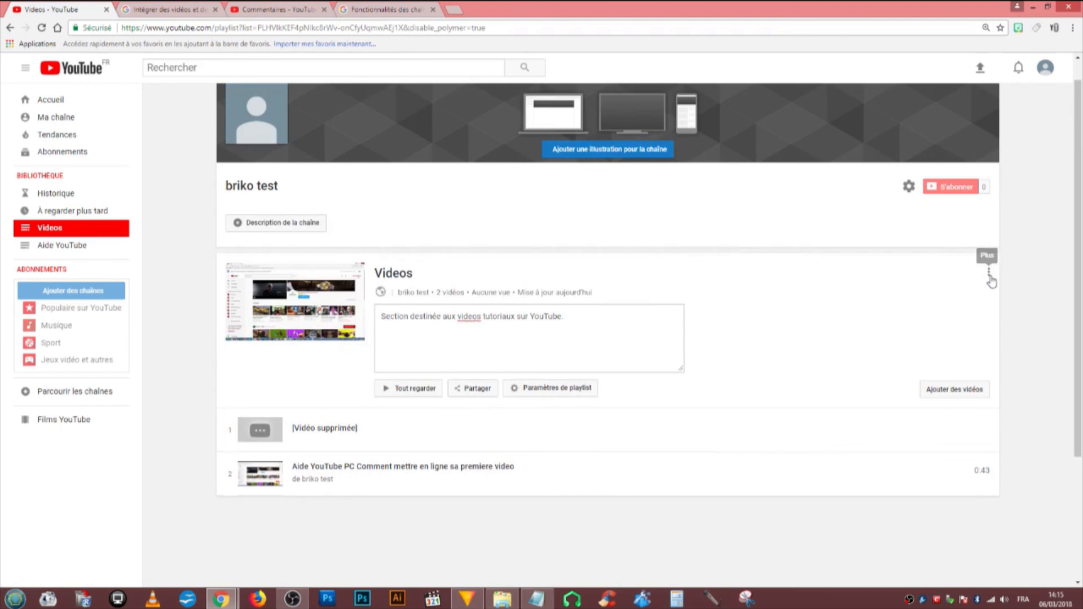
{"action": "left_click", "coordinate": [990, 276]}
{"action": "left_click", "coordinate": [863, 293]}
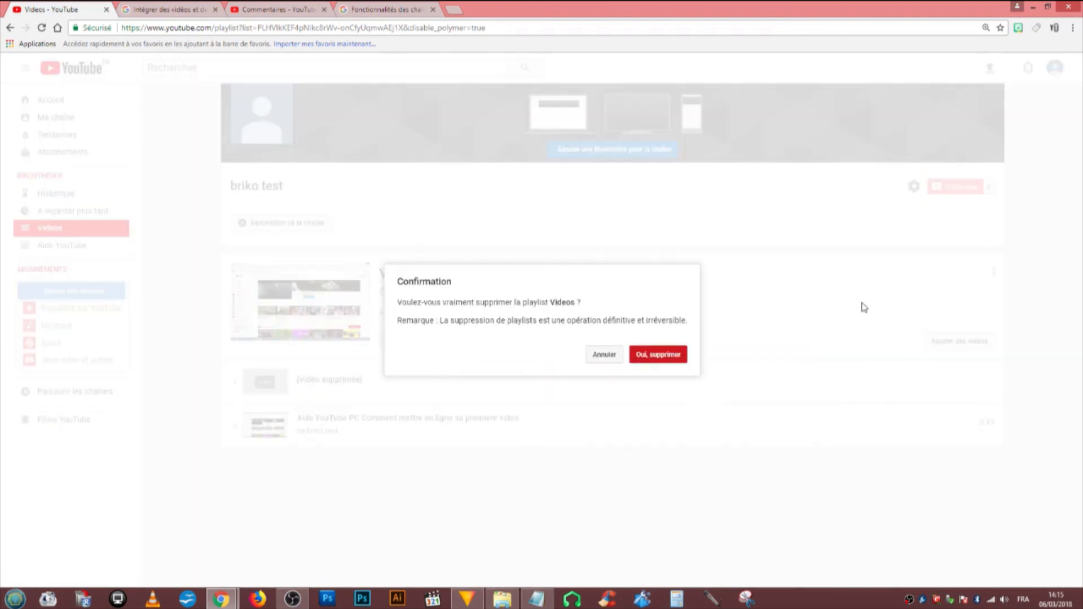
{"action": "left_click", "coordinate": [666, 358]}
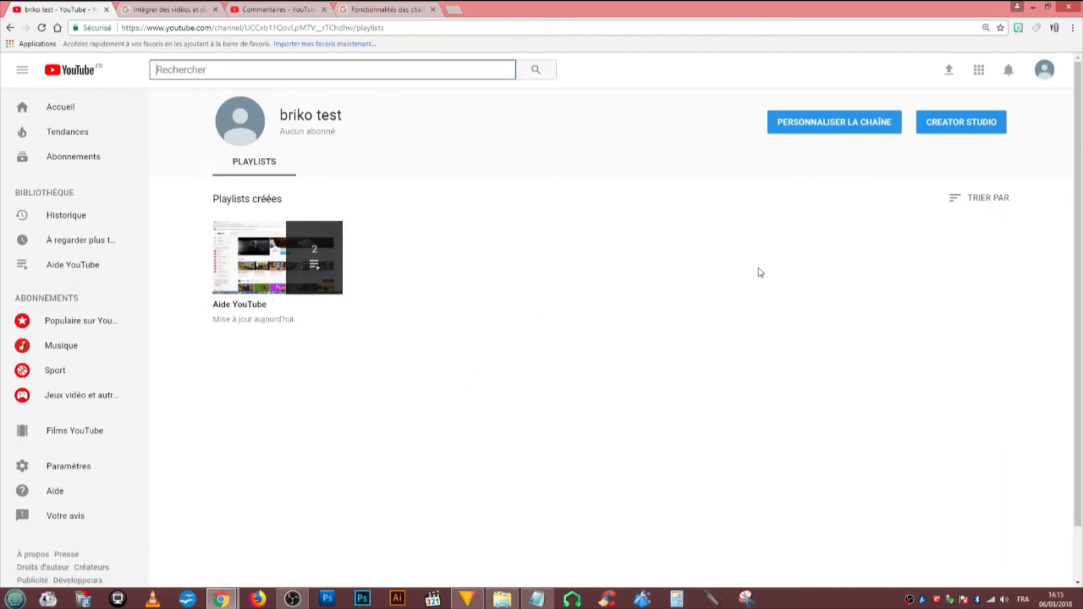
Open the account menu from the channel's playlists page
{"action": "left_click", "coordinate": [1045, 70]}
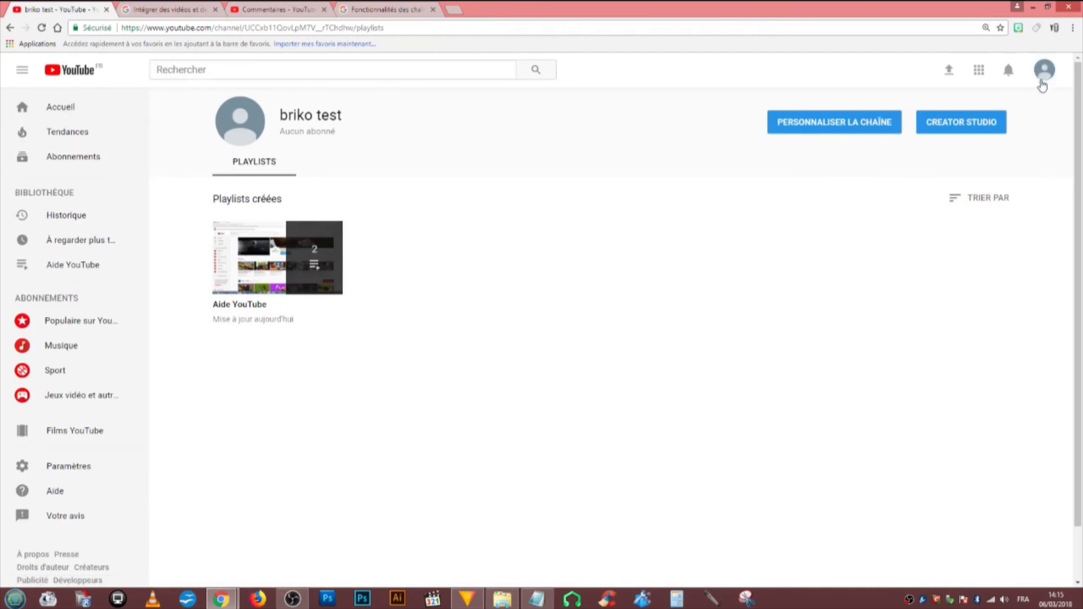